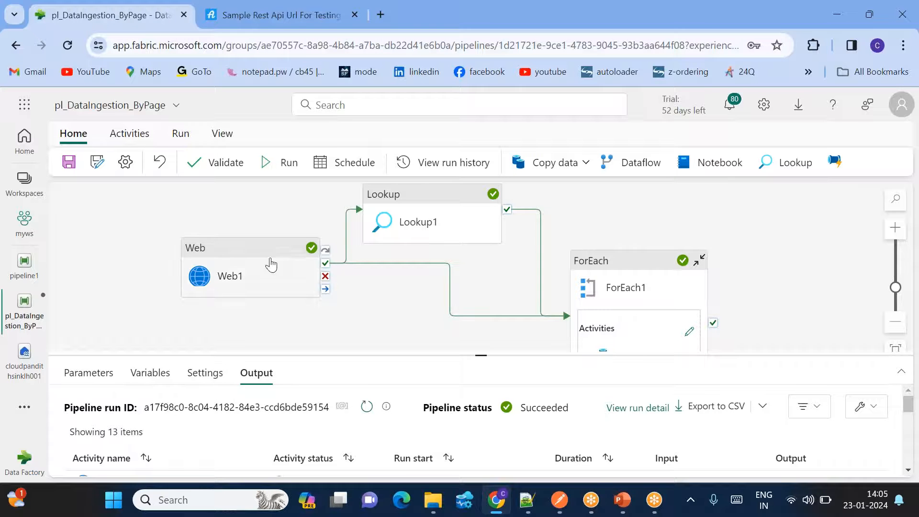
- Select Web1, enlarge the properties panel and review its login request body
left_click(238, 268)
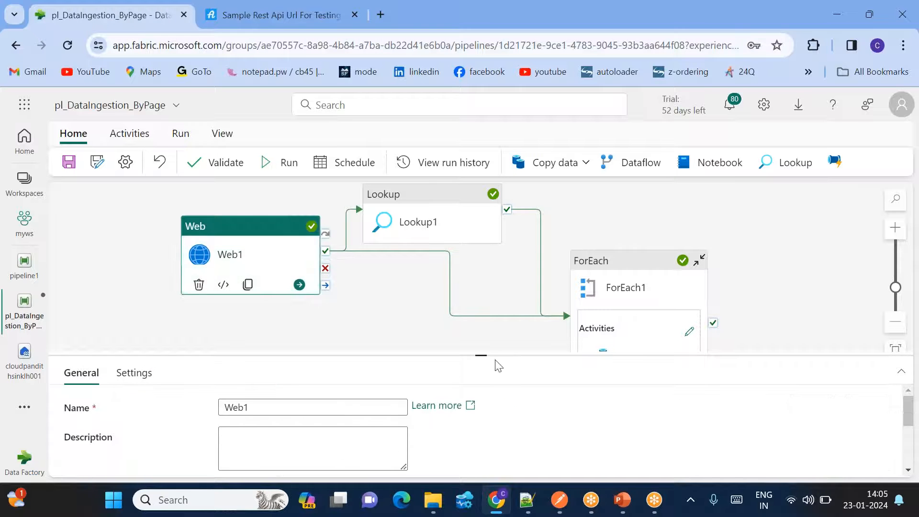
left_click_drag(485, 355, 481, 301)
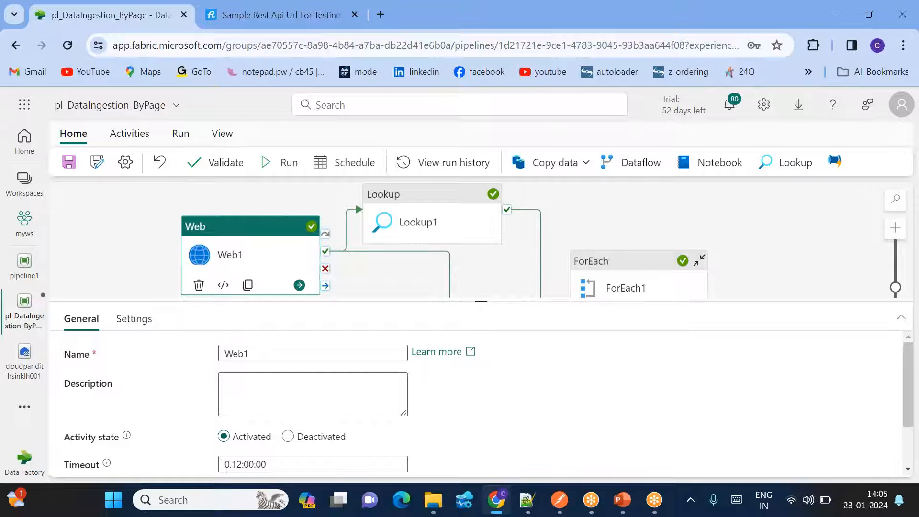
left_click(134, 319)
scroll(349, 432, "down", 1)
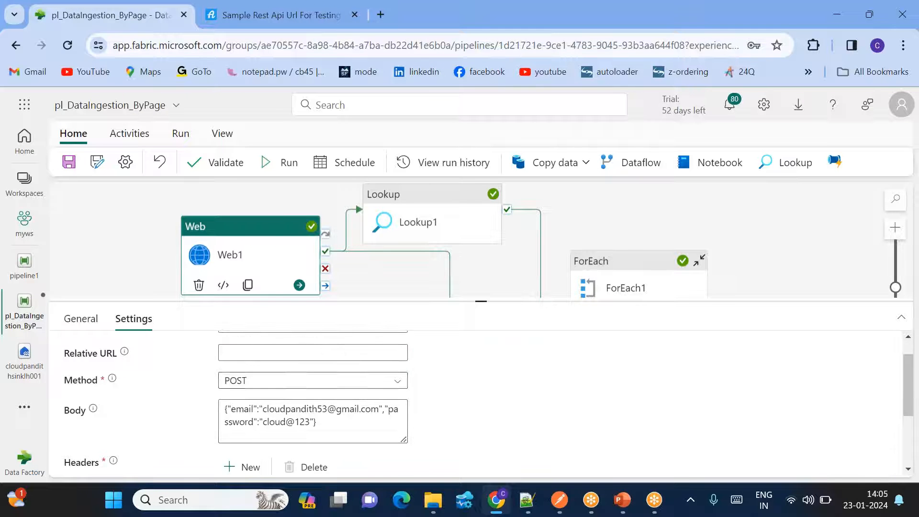
scroll(349, 432, "up", 1)
scroll(335, 359, "down", 1)
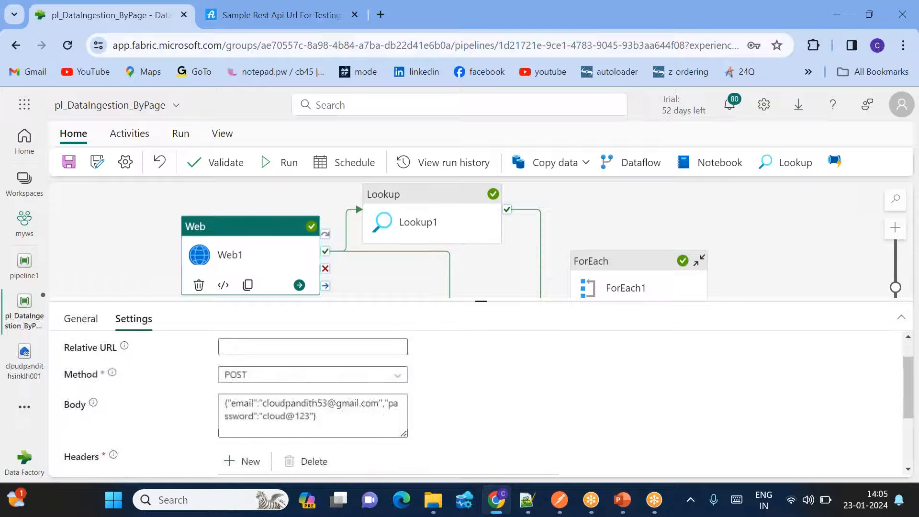
triple_click(308, 421)
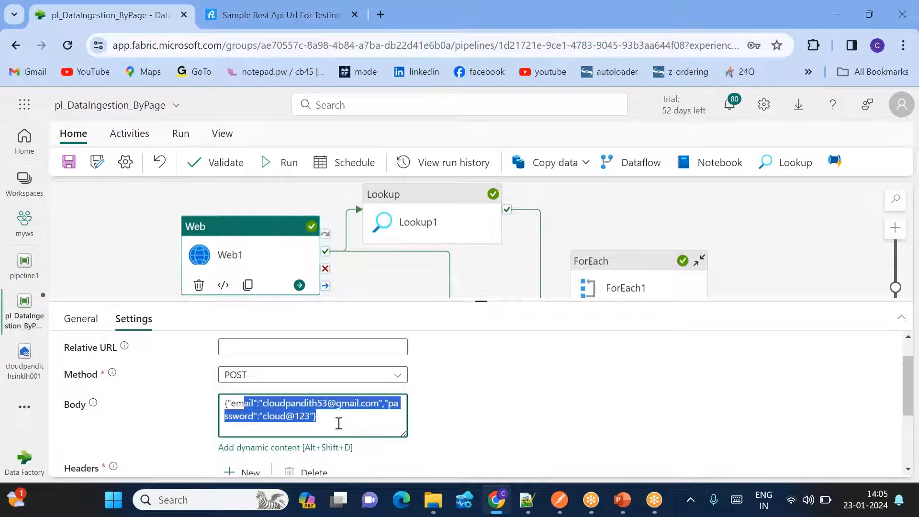
left_click(339, 423)
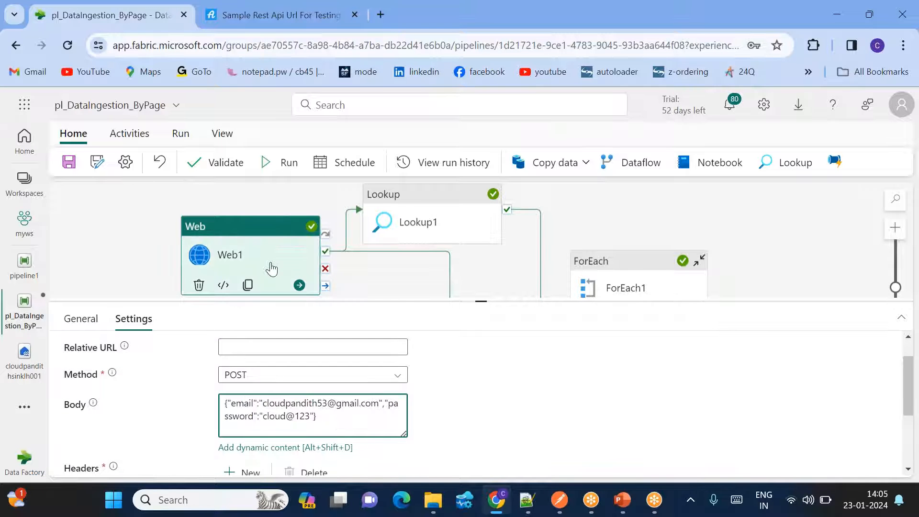
- Look through the rest of Web1's settings, then deselect it to get back to the run output
scroll(333, 411, "down", 1)
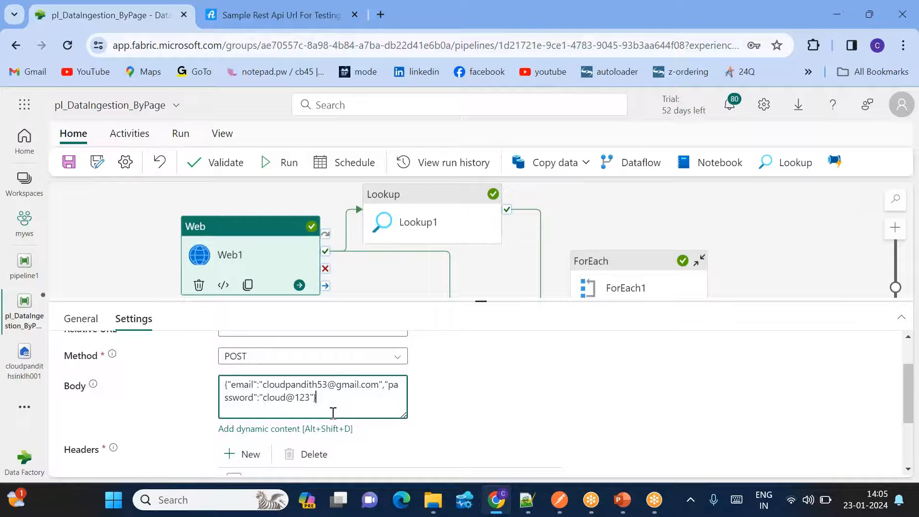
scroll(294, 315, "up", 1)
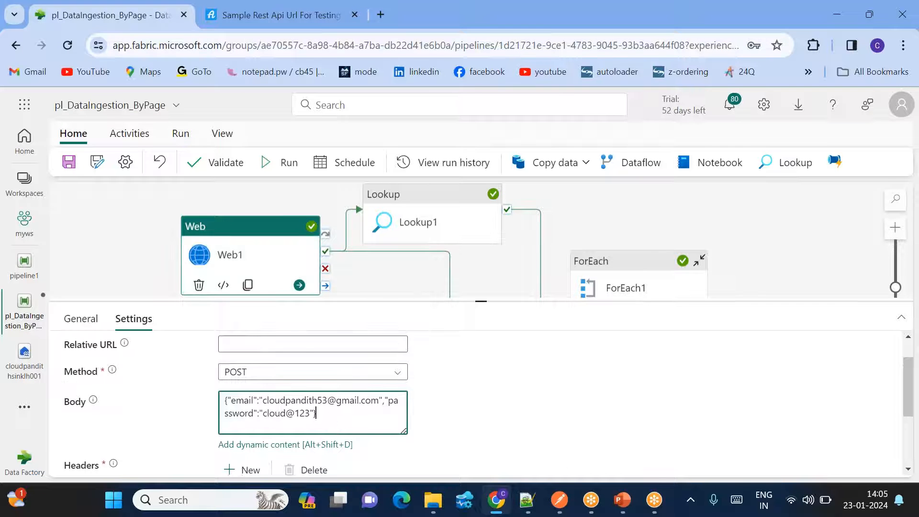
scroll(297, 407, "down", 4)
scroll(297, 406, "up", 3)
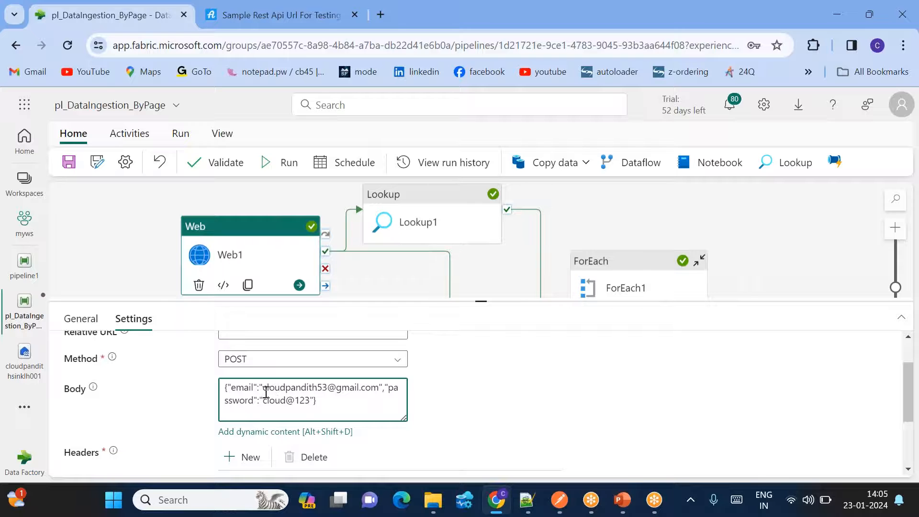
scroll(348, 409, "down", 1)
scroll(348, 408, "down", 3)
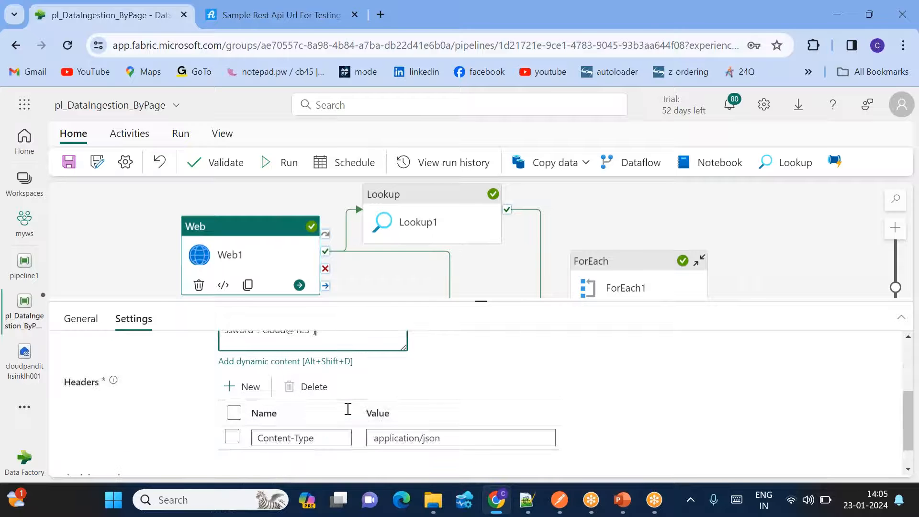
left_click(139, 260)
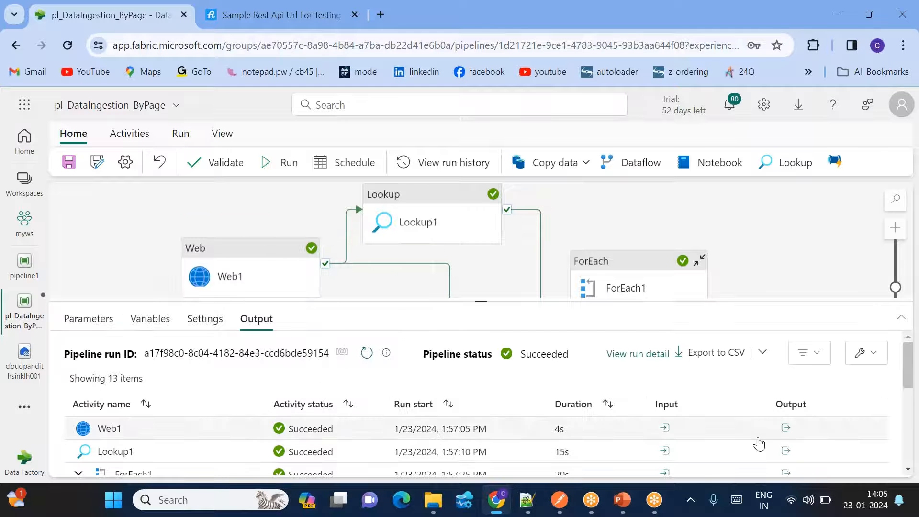
- Open Web1's run output, highlight the Token field and copy the JSON to the clipboard
left_click(785, 427)
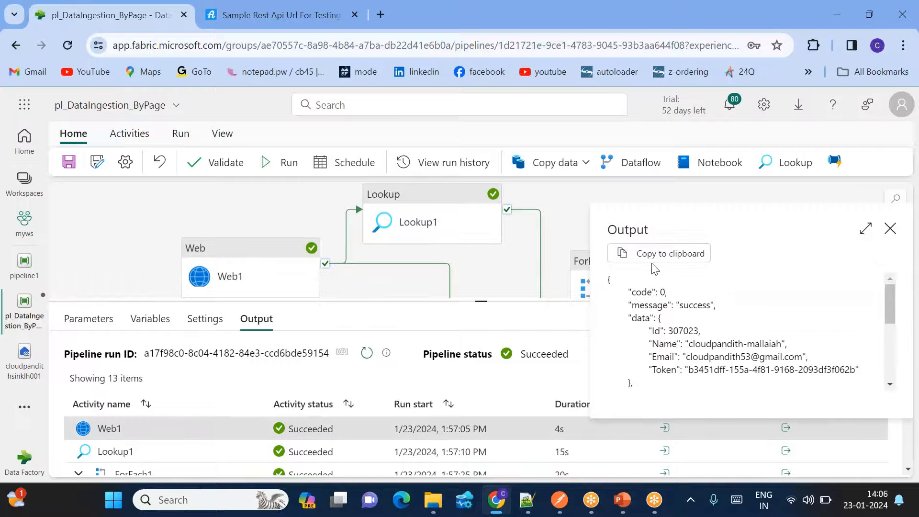
double_click(668, 368)
left_click(673, 259)
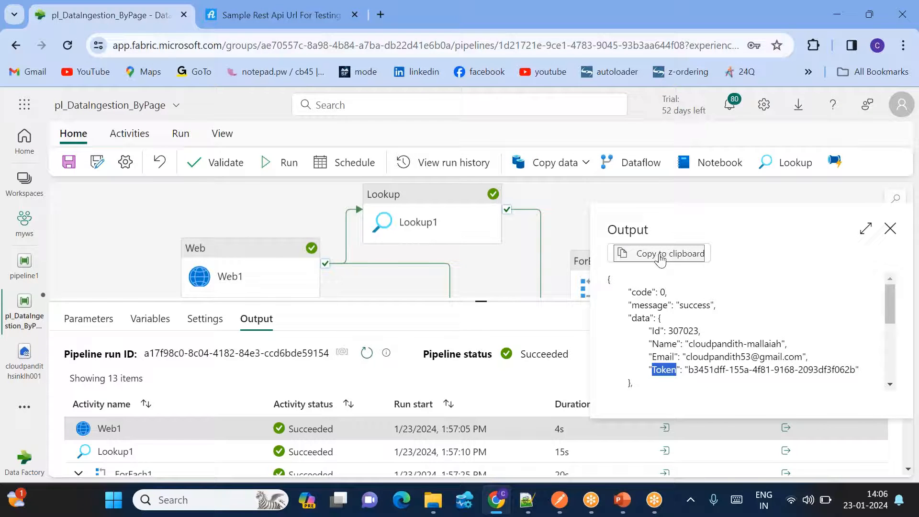
left_click(527, 499)
- Below the URL in login.py, write the note '1. login ---> token'
scroll(221, 306, "down", 8)
scroll(179, 272, "up", 5)
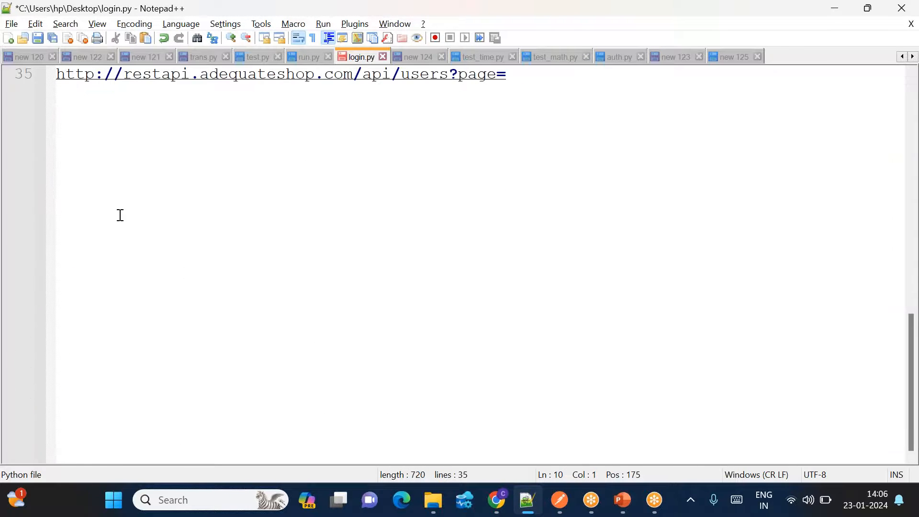
left_click(84, 171)
key("Return")
key("Return")
key("Return")
type("1.")
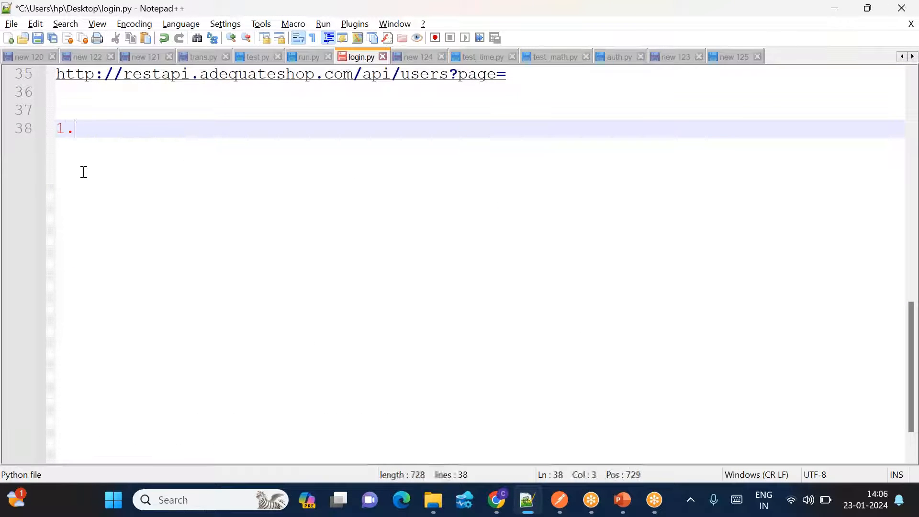
type(" login ---> toe")
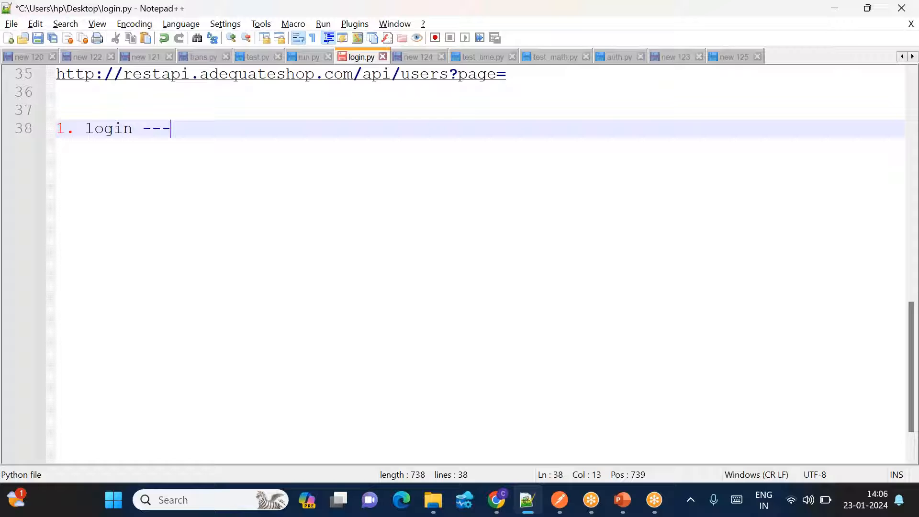
key("BackSpace")
type("ken")
key("Return")
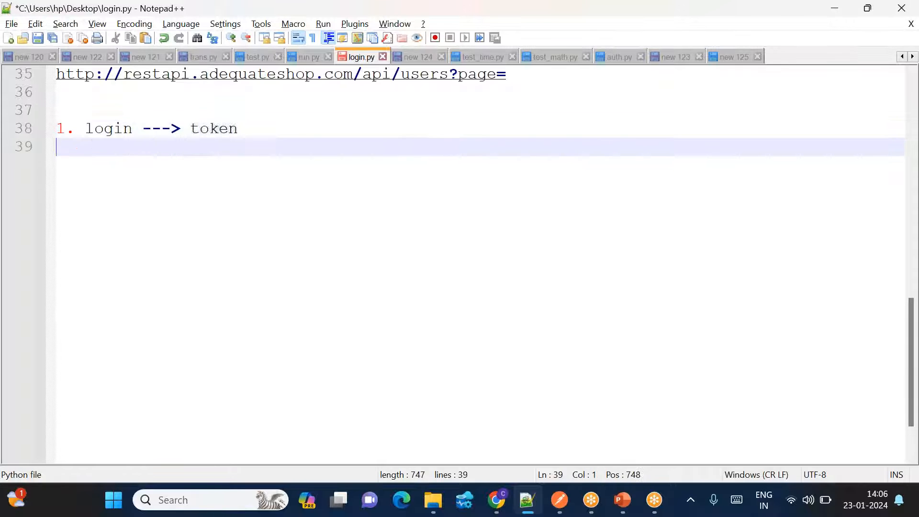
key("Return")
type("v")
key("BackSpace")
type("v")
key("Return")
key("BackSpace")
key("BackSpace")
- Paste the login response JSON and delete its ResponseHeaders and executionDuration block
key("ctrl+v")
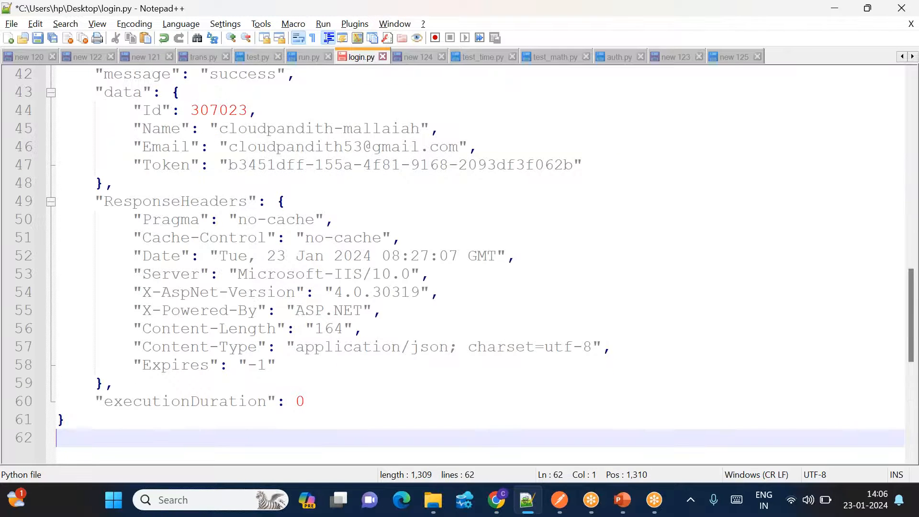
key("Return")
left_click_drag(104, 166, 313, 381)
key("Delete")
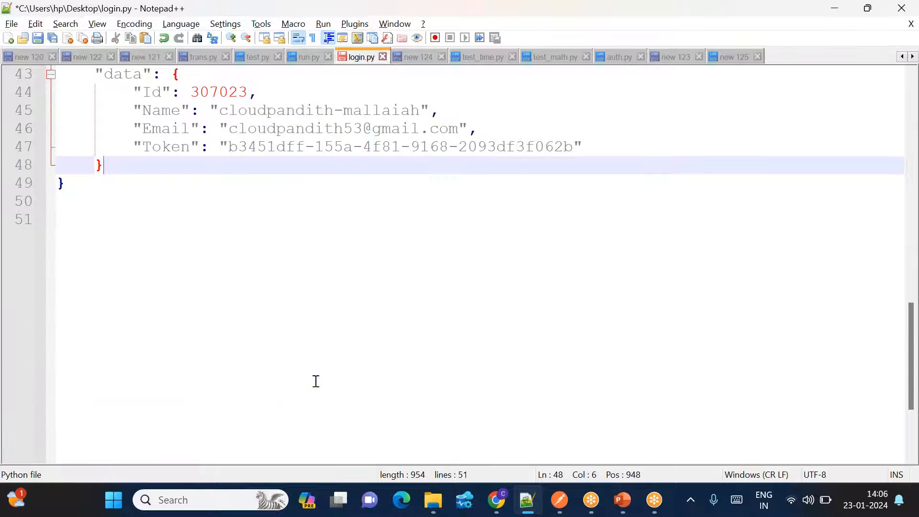
- Start item '2.' below the JSON and highlight the Token line
scroll(236, 257, "up", 2)
left_click(97, 325)
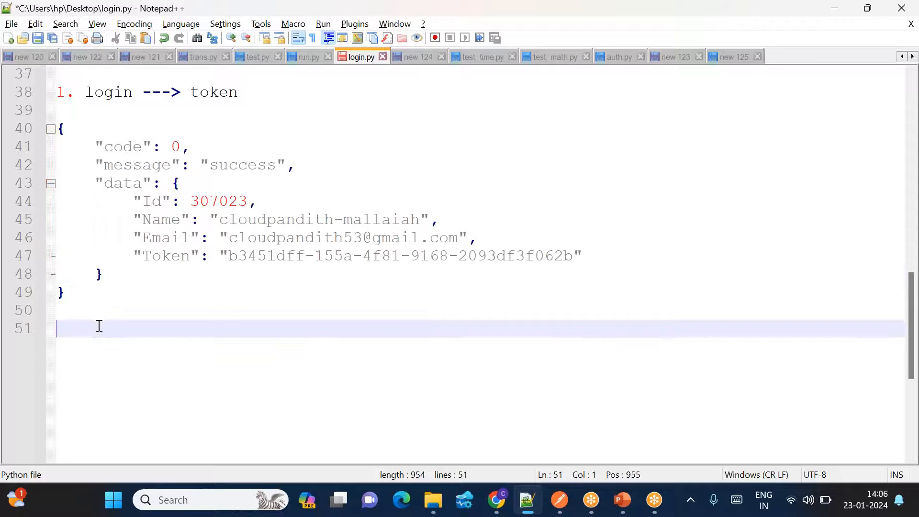
key("Return")
type("2.")
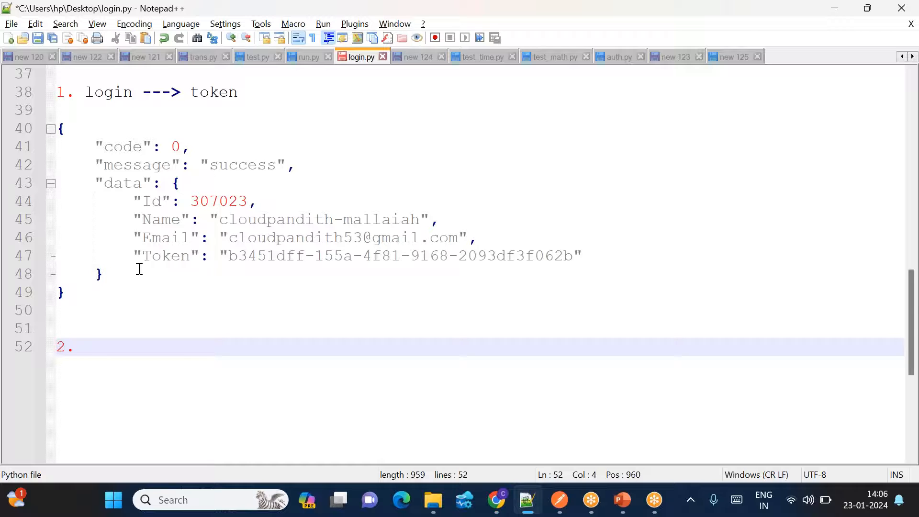
left_click_drag(133, 256, 593, 258)
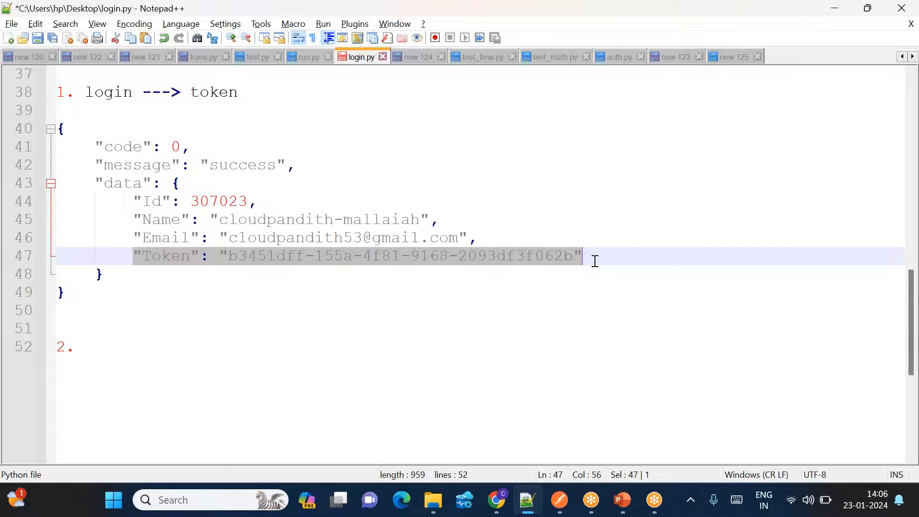
left_click(499, 499)
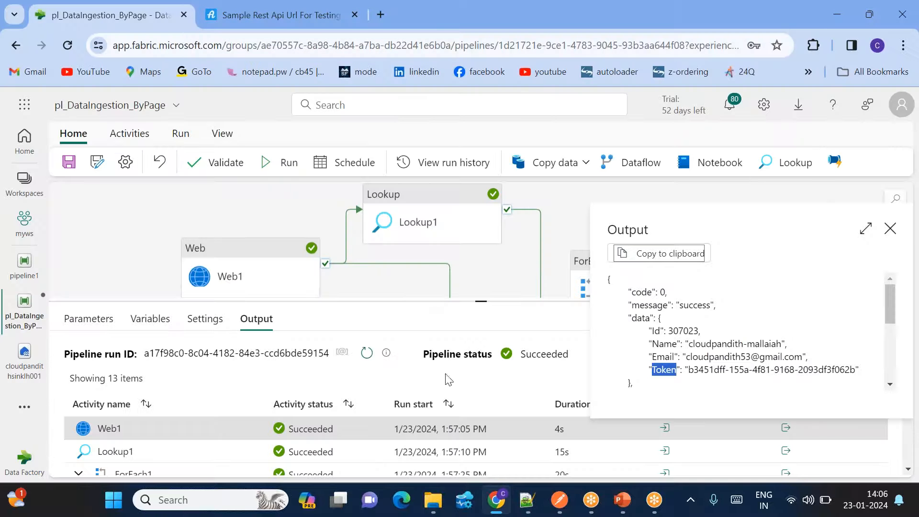
left_click(424, 223)
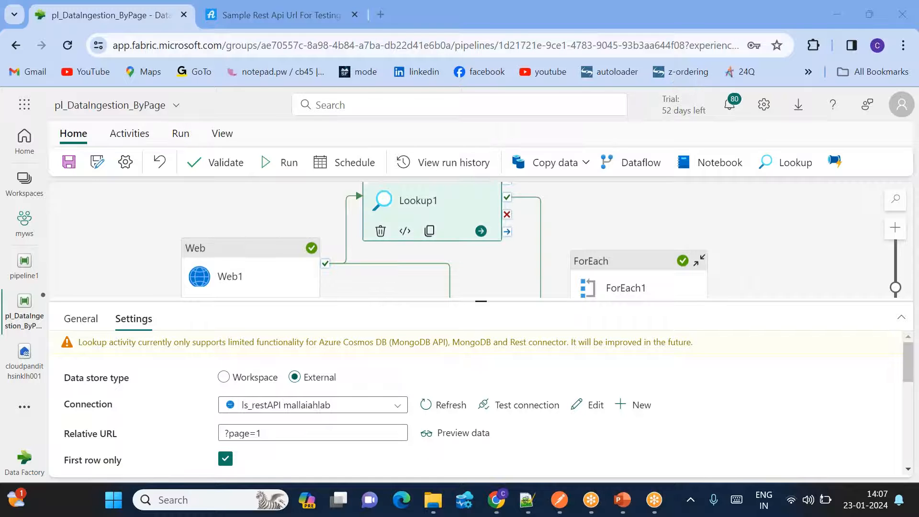
scroll(273, 426, "down", 2)
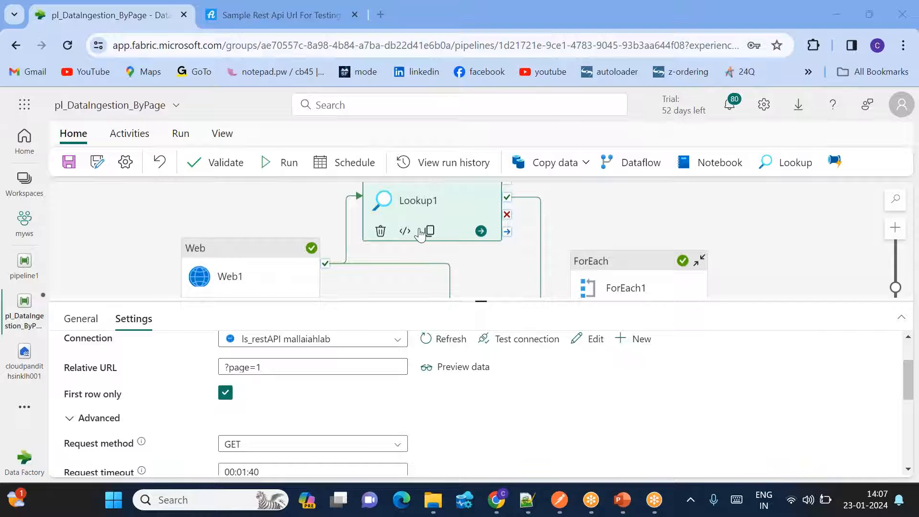
scroll(306, 469, "down", 3)
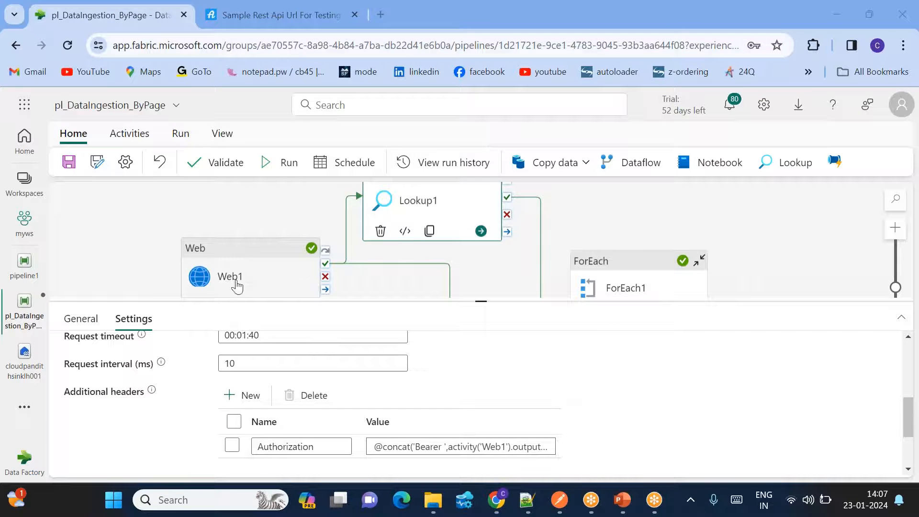
left_click(469, 448)
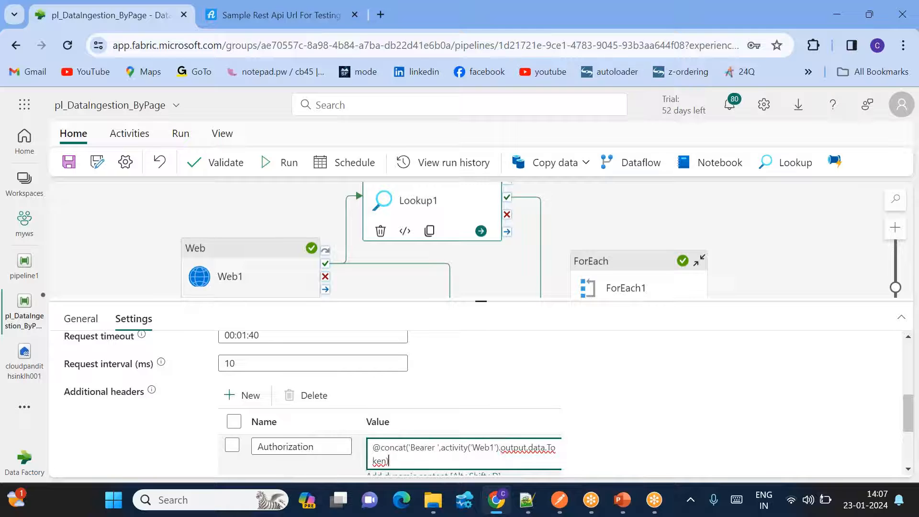
double_click(481, 447)
left_click(511, 447)
double_click(510, 447)
double_click(535, 448)
left_click(403, 458)
key("ctrl+a")
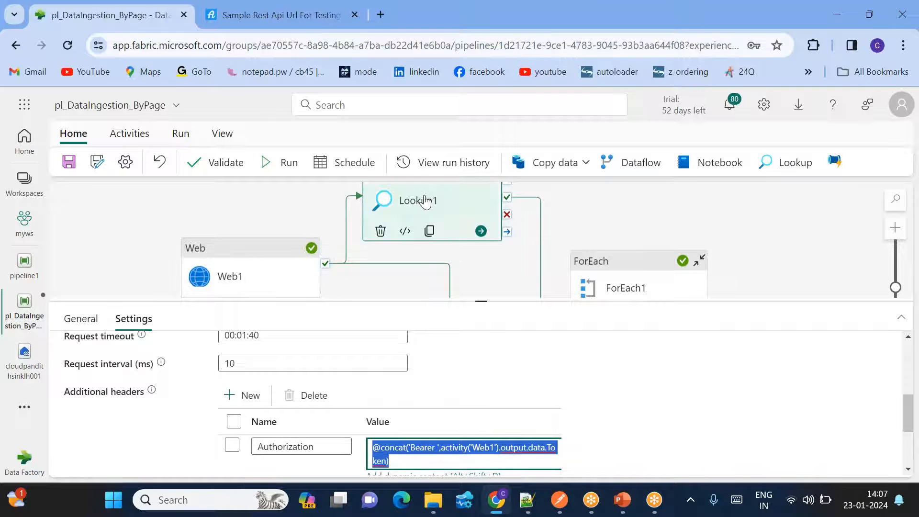
scroll(366, 448, "up", 2)
scroll(334, 402, "up", 2)
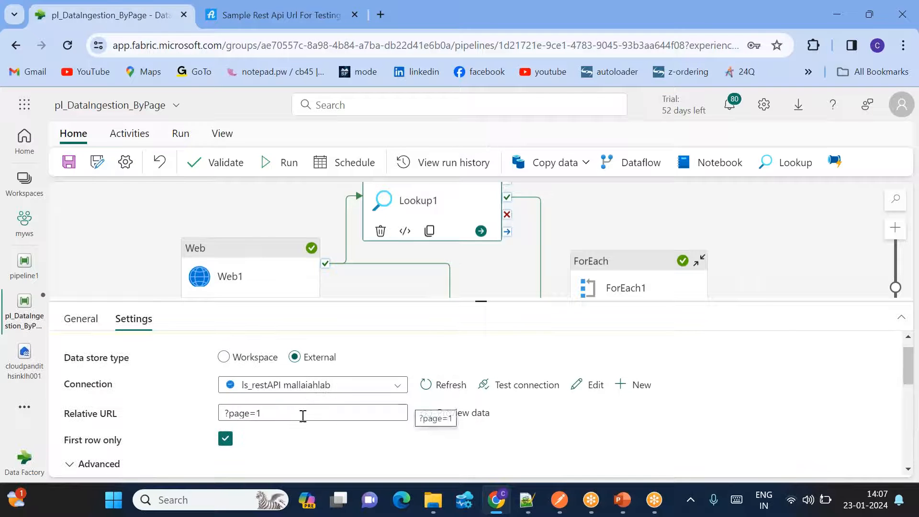
left_click(293, 211)
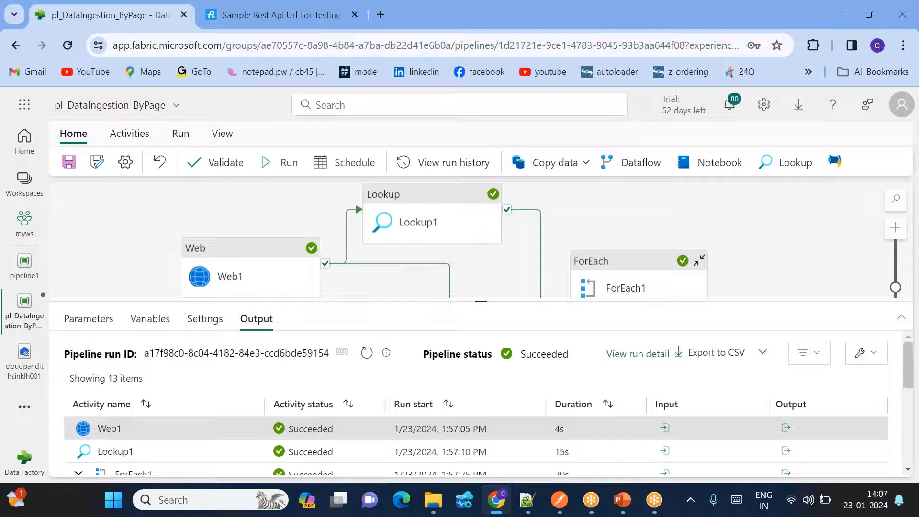
- Open Lookup1's output and highlight the firstRow values page 1 and total_pages 3623
scroll(252, 451, "down", 1)
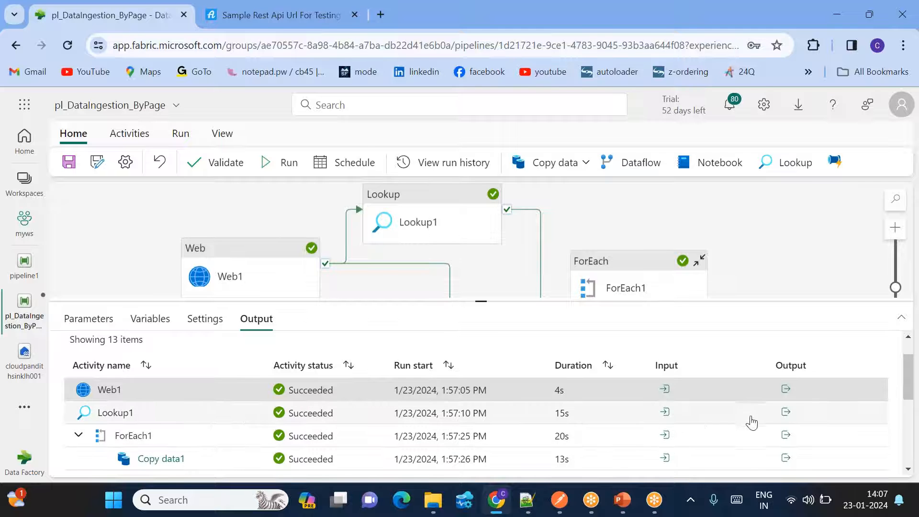
left_click(785, 413)
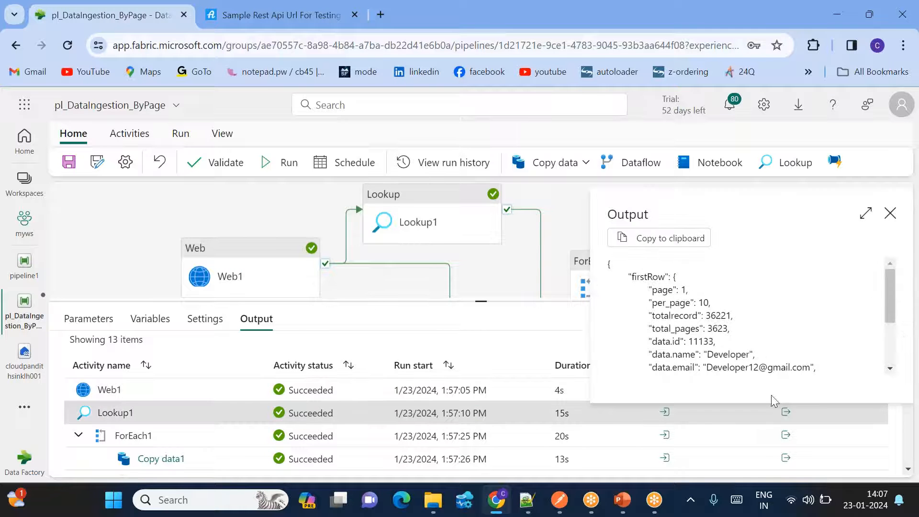
double_click(657, 277)
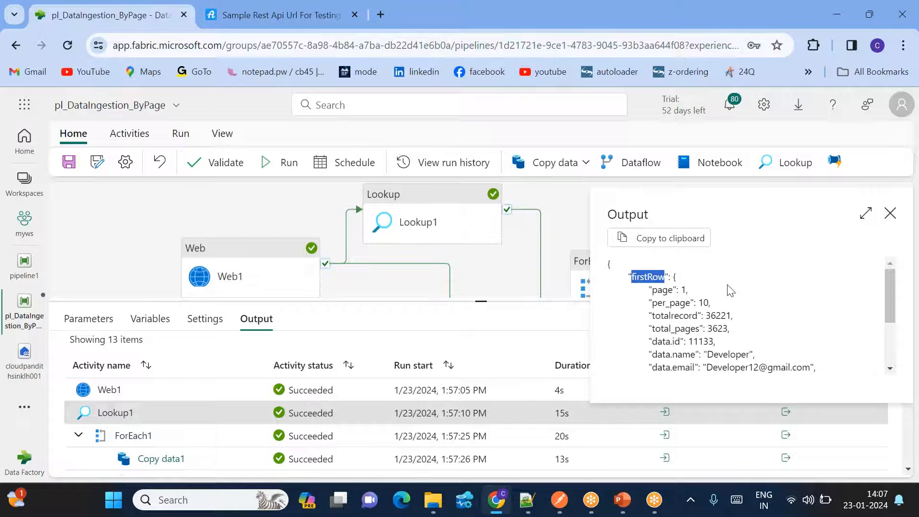
double_click(663, 290)
double_click(685, 290)
double_click(669, 328)
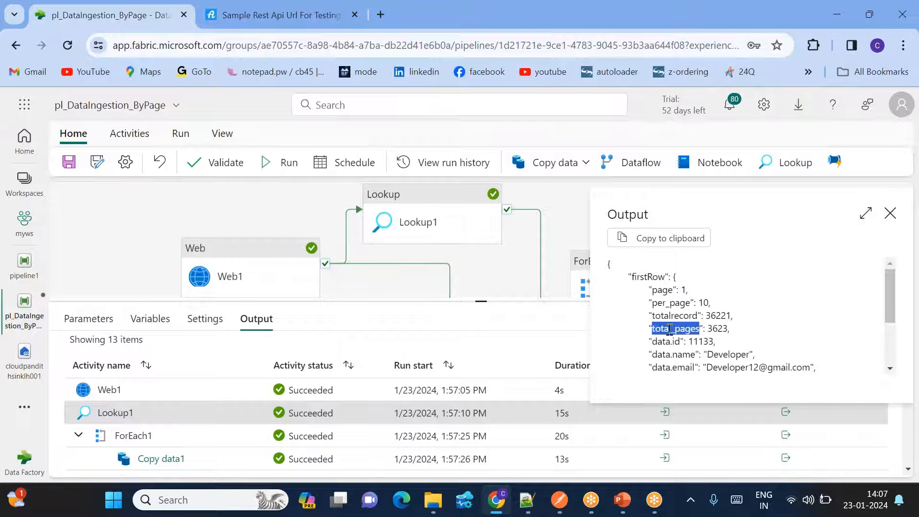
double_click(713, 328)
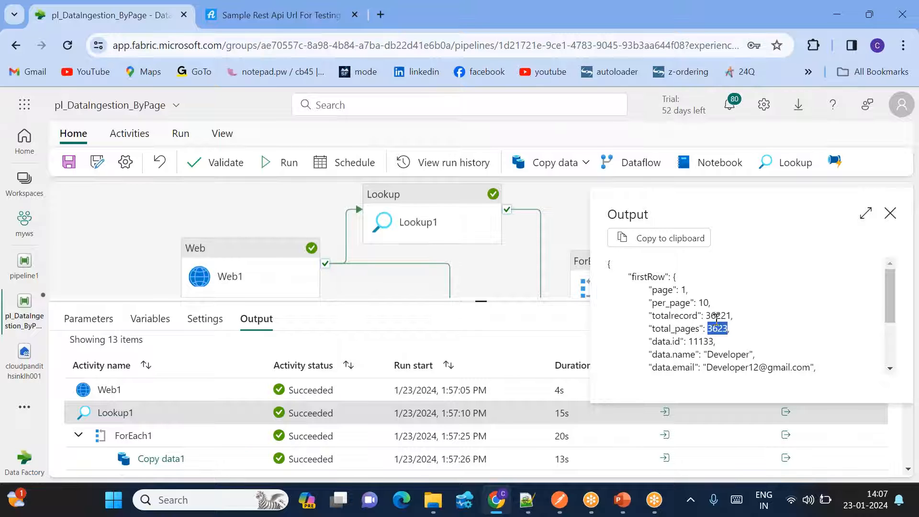
double_click(683, 290)
left_click_drag(708, 329, 729, 328)
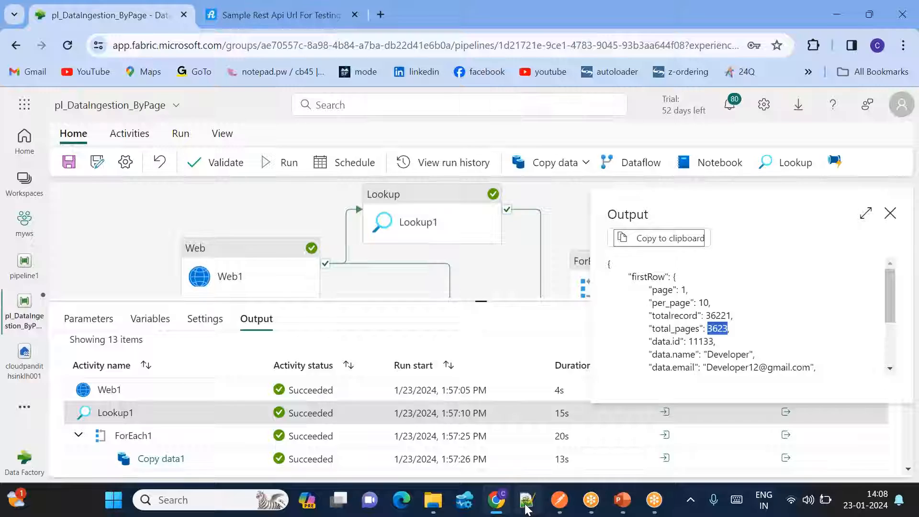
left_click(527, 499)
- Add the note '2. get starting and ending page details' with the firstRow JSON pasted below
left_click(138, 334)
left_click(103, 348)
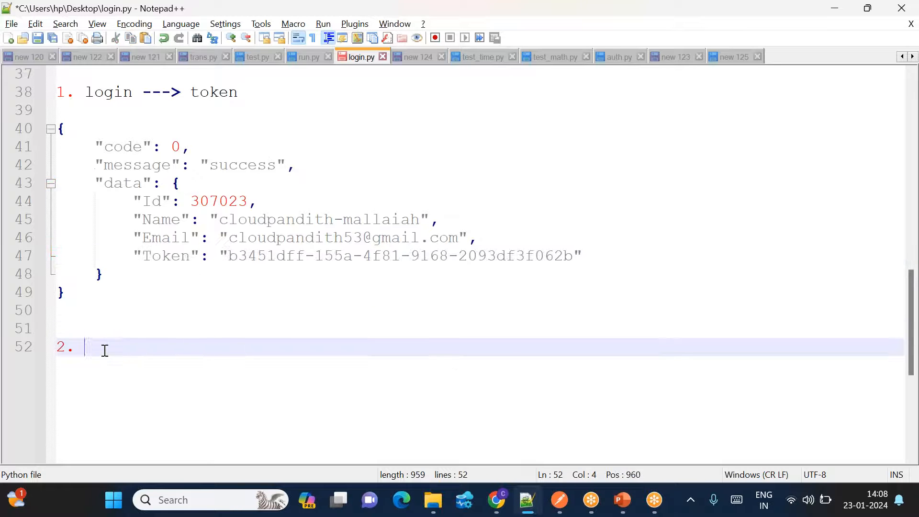
type("get start")
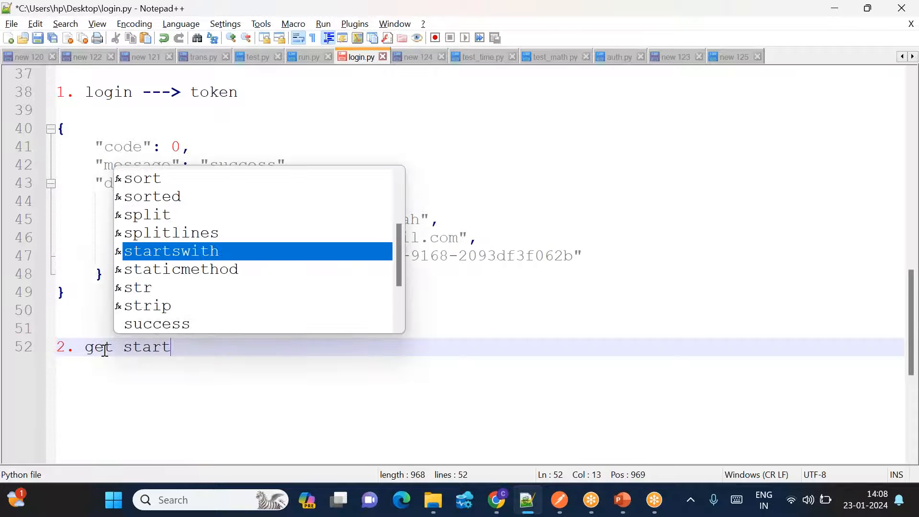
type("ing and en")
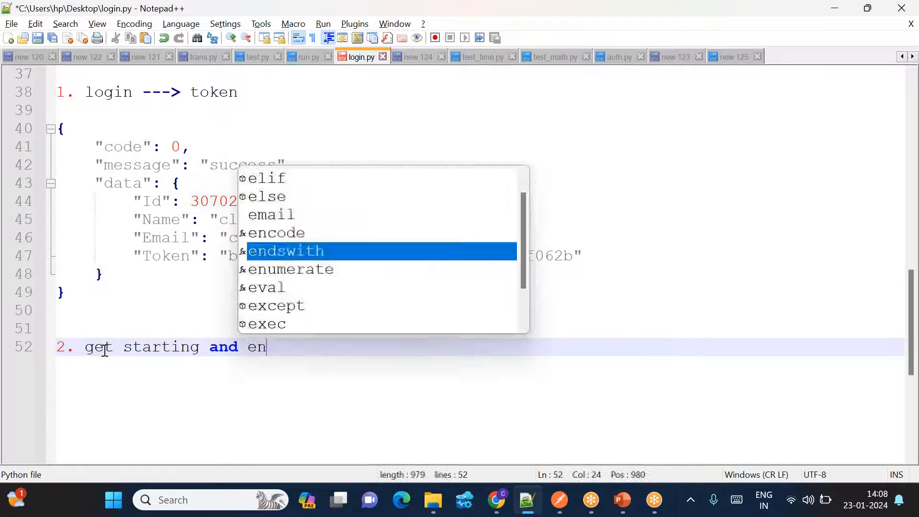
type("ding page details")
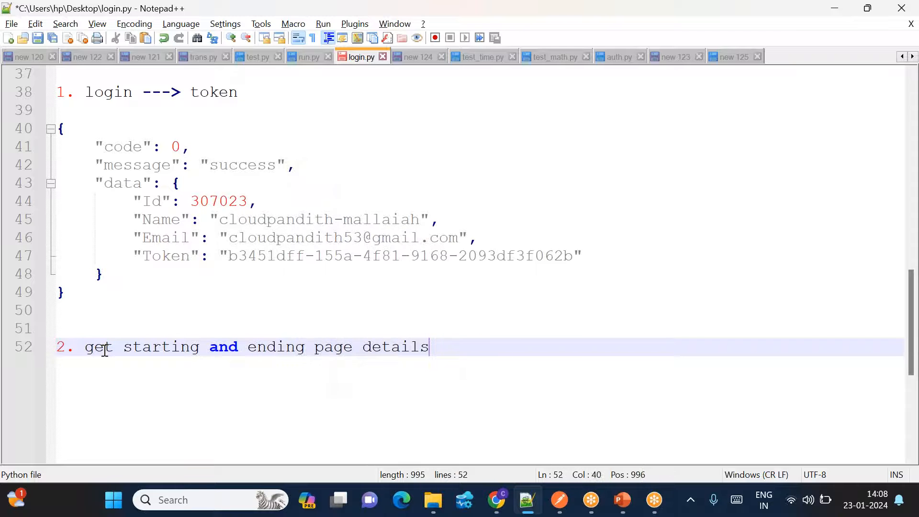
key("Return")
key("ctrl+v")
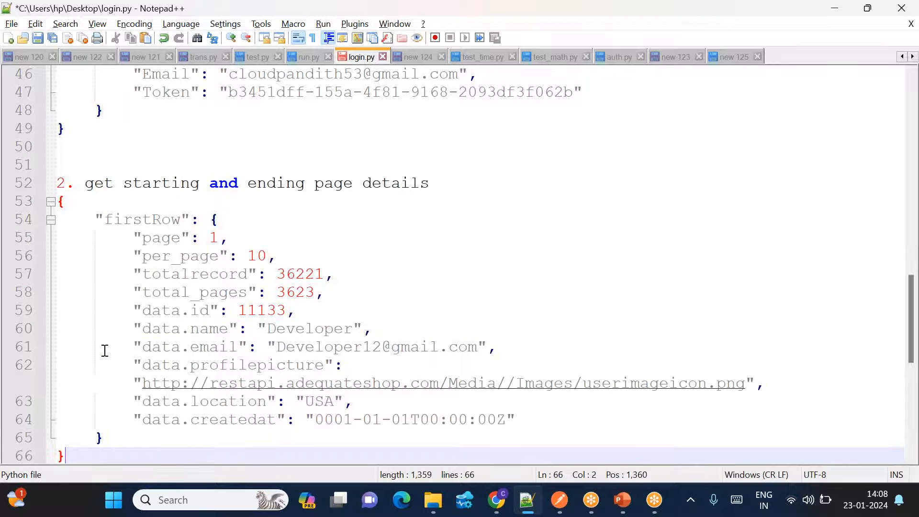
double_click(163, 235)
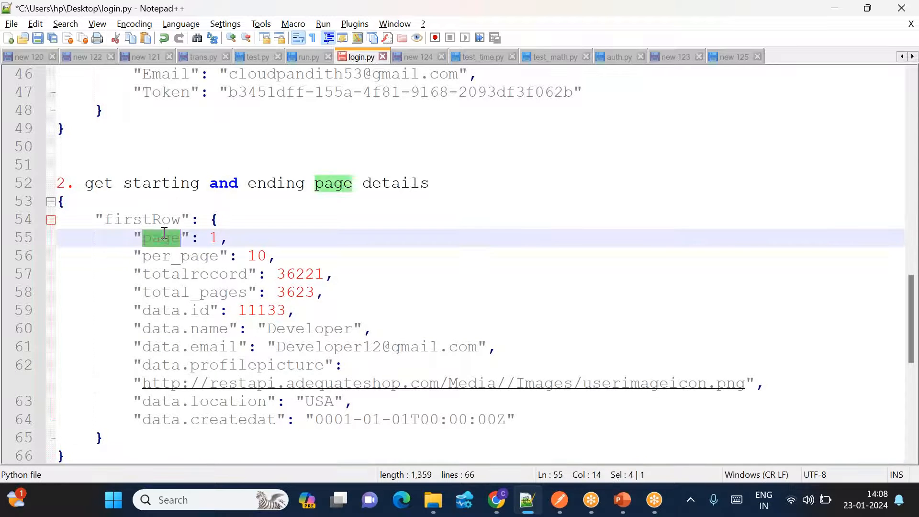
double_click(174, 288)
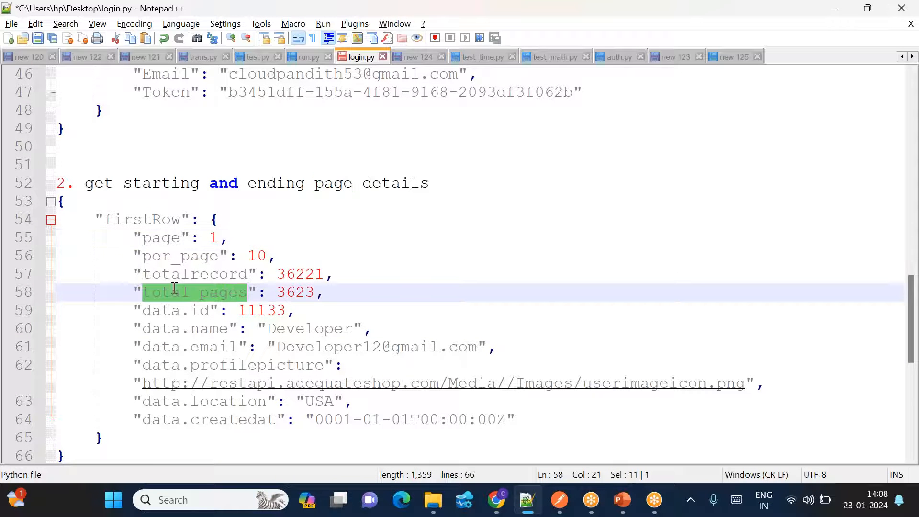
- Start item '3.' below the JSON, then close the Lookup output panel in Fabric
left_click(81, 453)
key("Return")
key("Return")
type("3.")
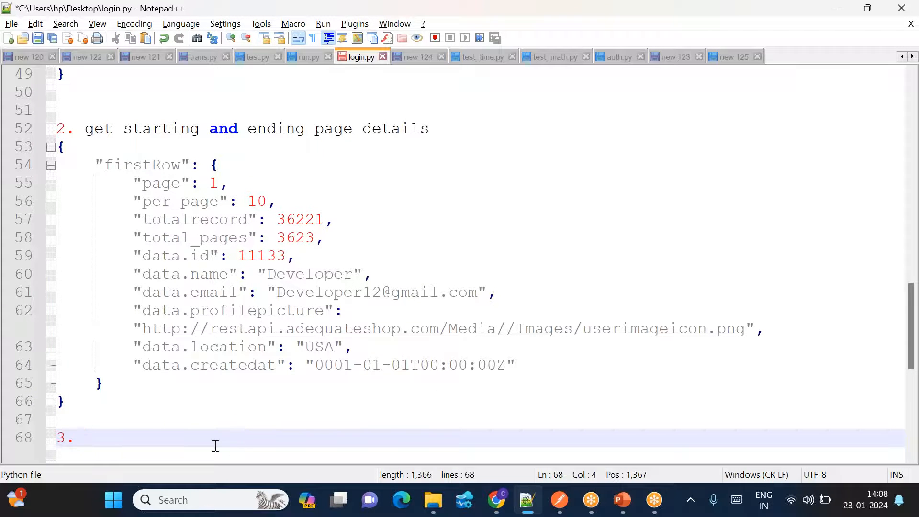
key("alt+Tab")
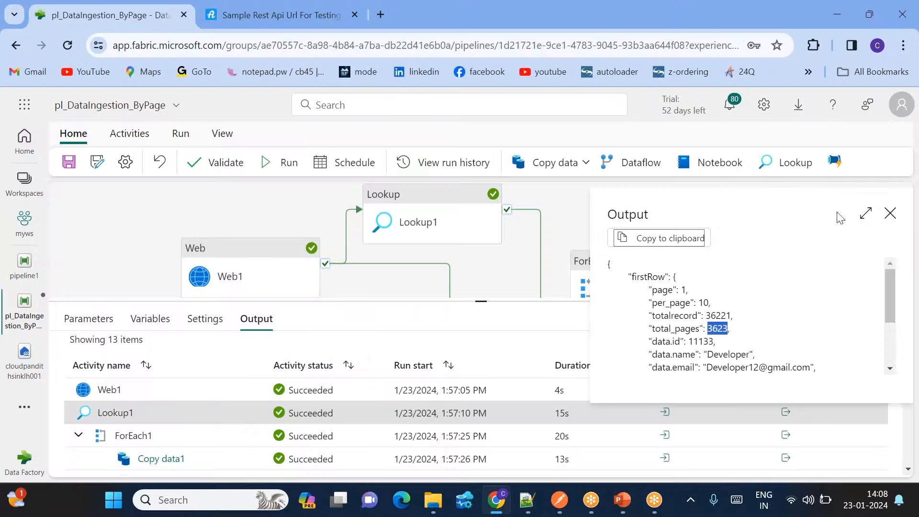
left_click(892, 216)
left_click(625, 277)
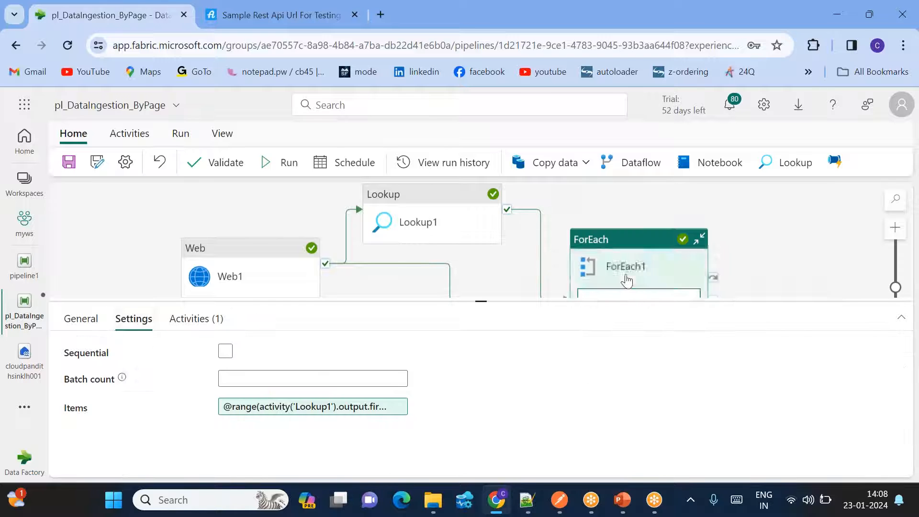
left_click(272, 407)
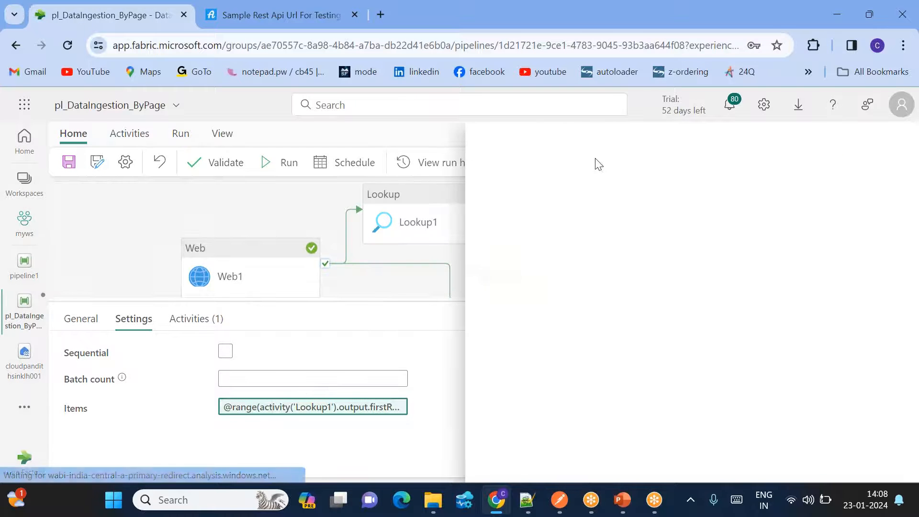
left_click_drag(526, 193, 726, 207)
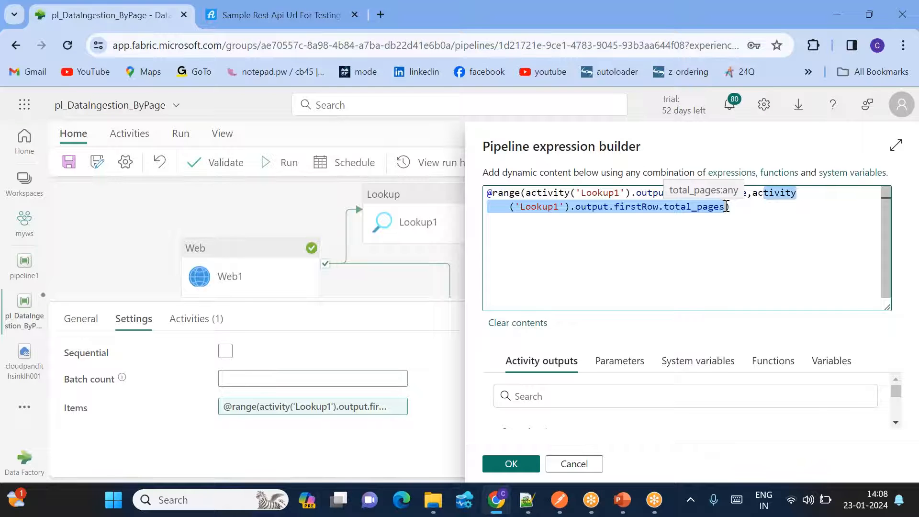
left_click(511, 465)
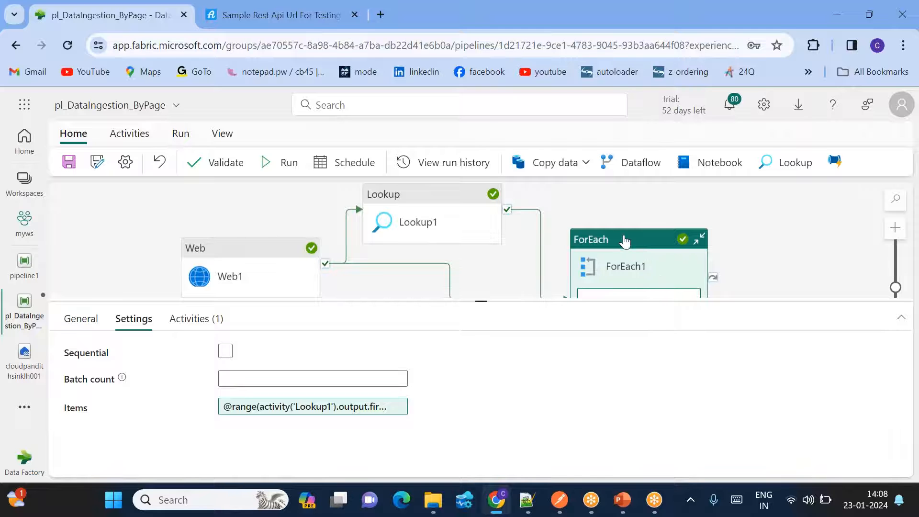
double_click(624, 241)
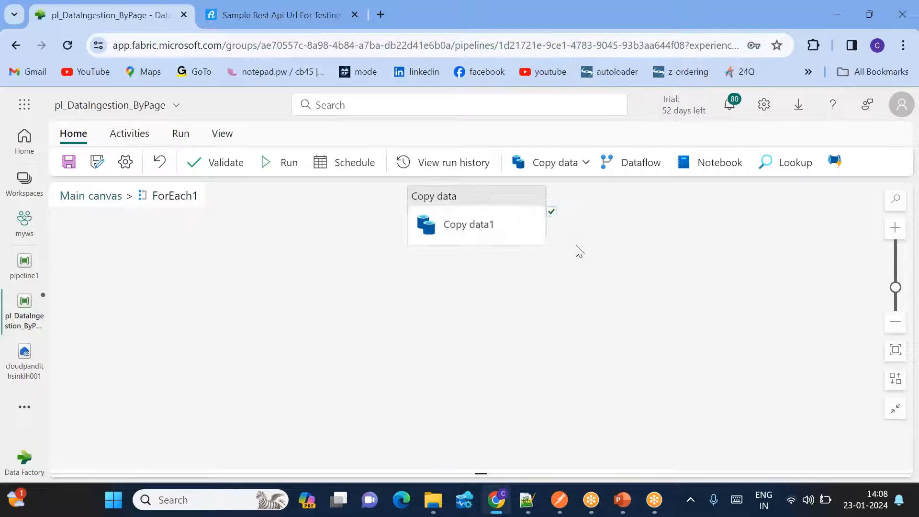
- Review Copy data1's Relative URL expression built from the current item()
left_click(484, 204)
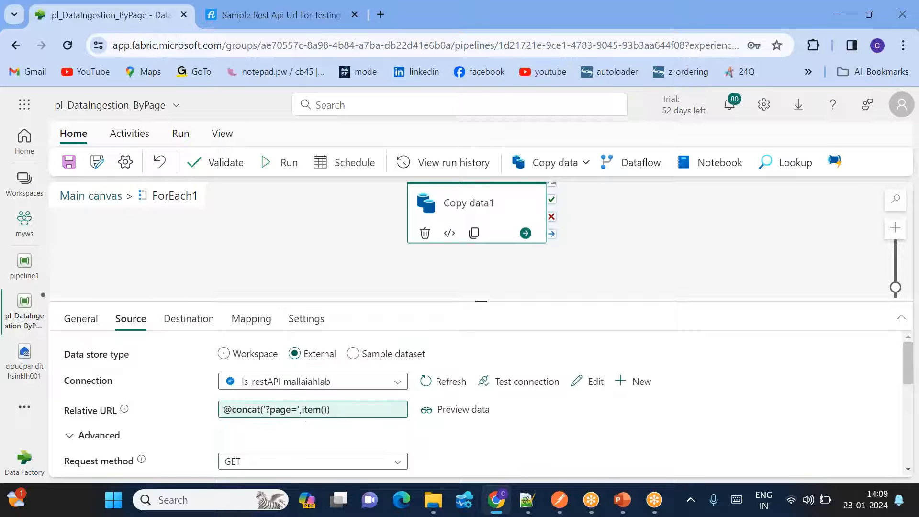
left_click(301, 415)
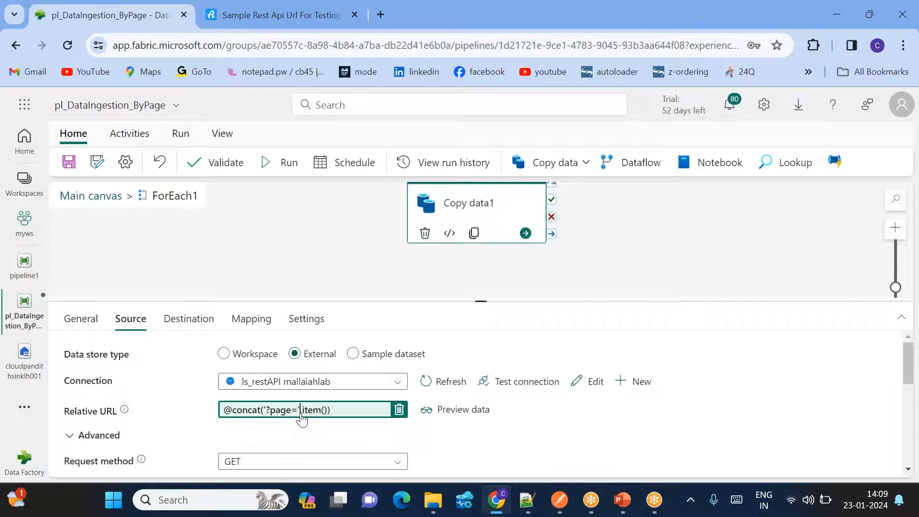
mouse_move(591, 192)
left_mouse_down()
mouse_move(613, 191)
mouse_move(583, 191)
mouse_move(603, 192)
left_mouse_up()
left_click(589, 192)
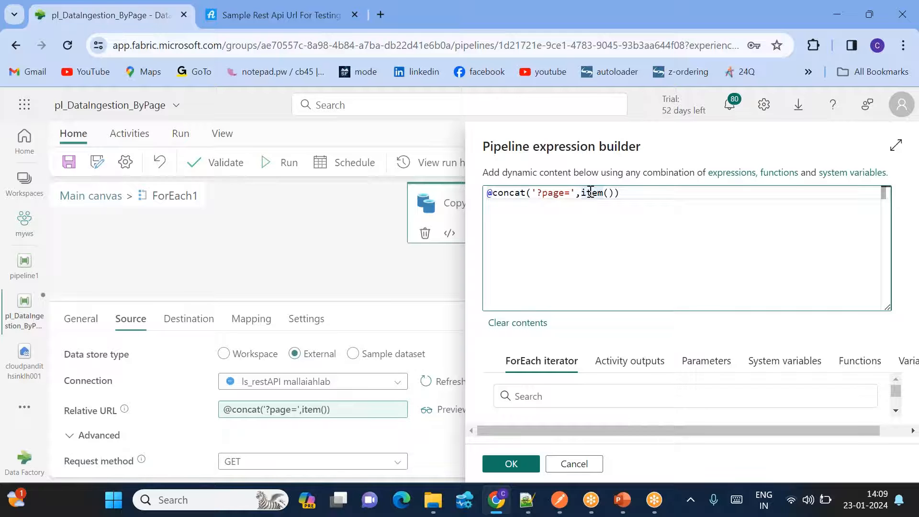
left_click(519, 460)
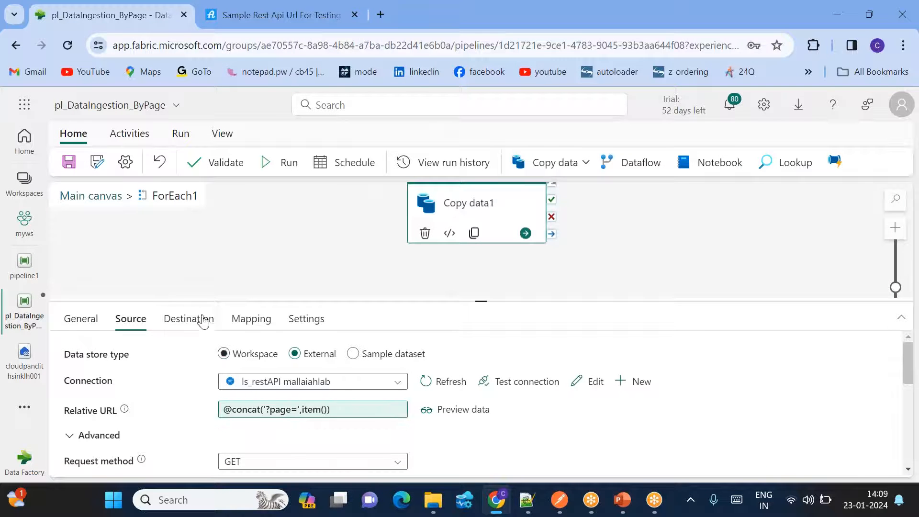
- Check Copy data1's destination and Authorization header, then go back to the main canvas
left_click(189, 319)
scroll(409, 439, "down", 2)
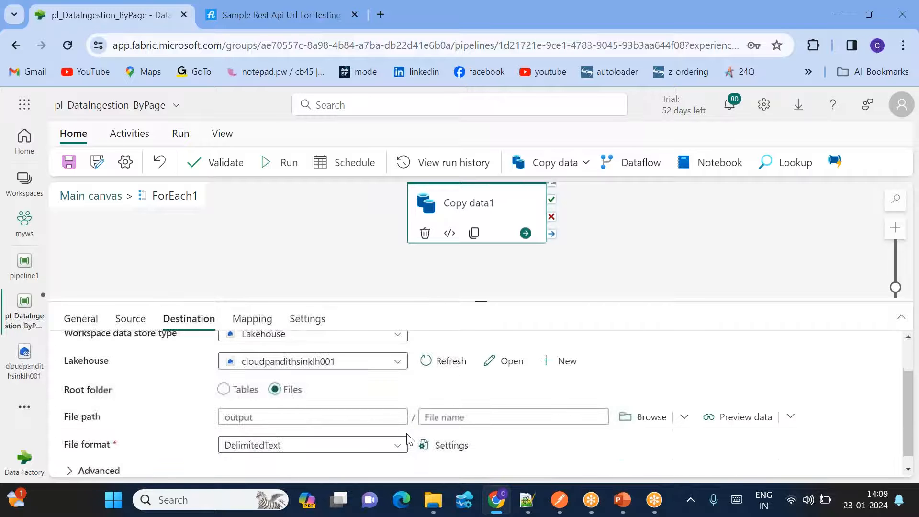
scroll(337, 405, "up", 2)
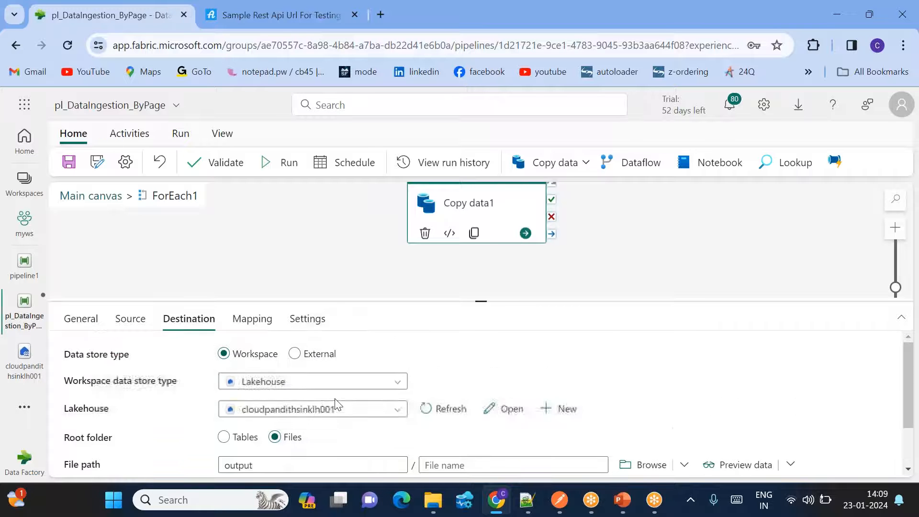
left_click(130, 318)
scroll(473, 404, "down", 3)
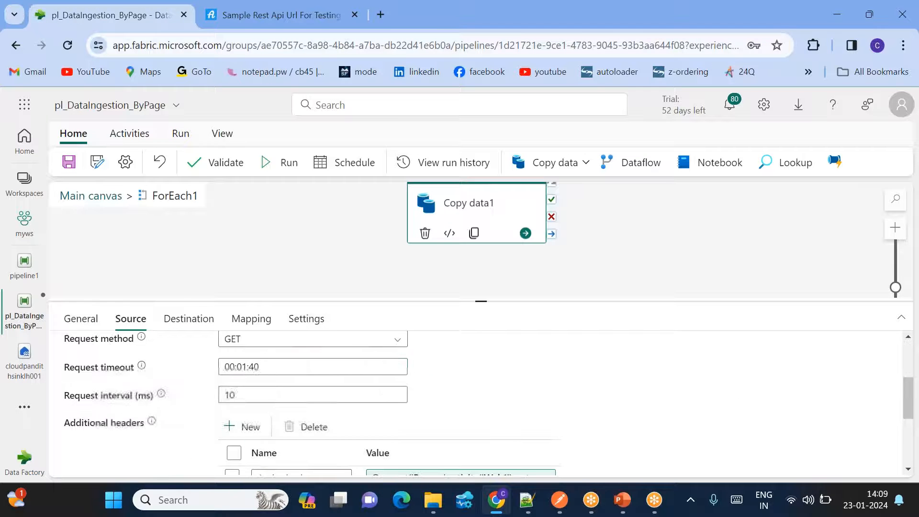
scroll(389, 430, "down", 3)
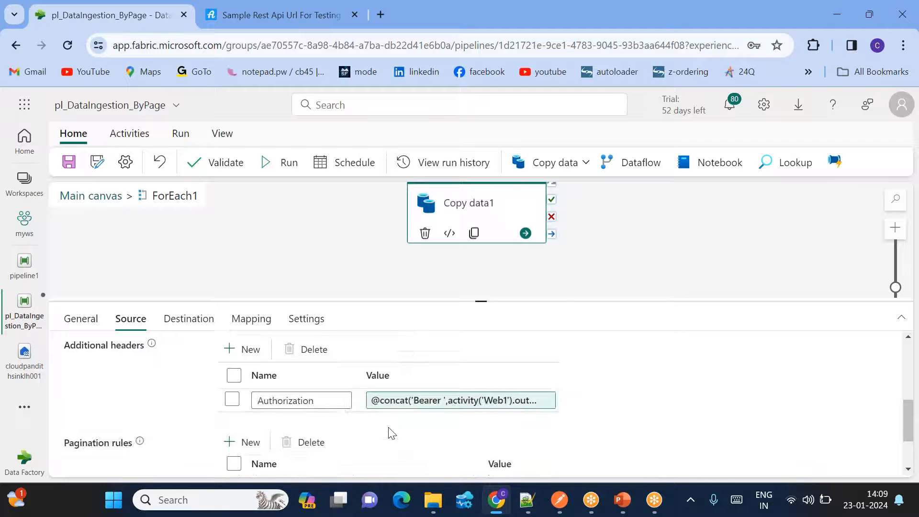
left_click(486, 382)
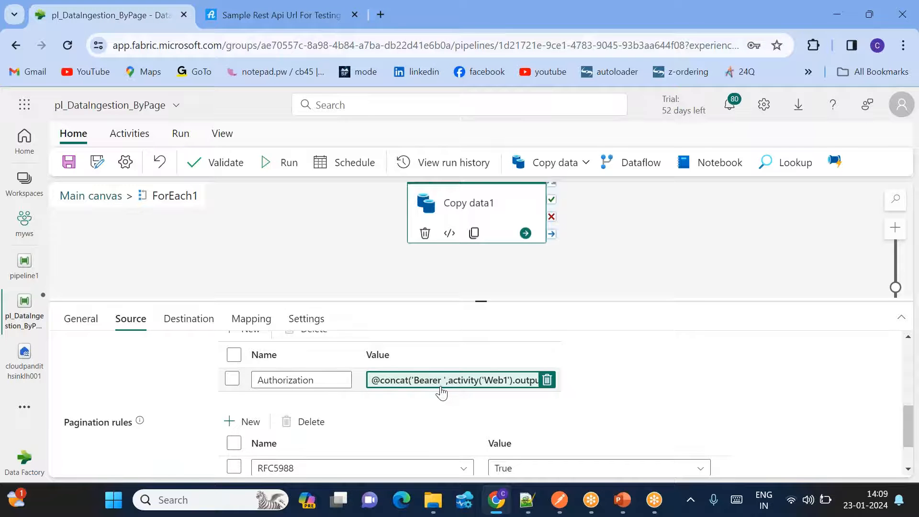
left_click(108, 198)
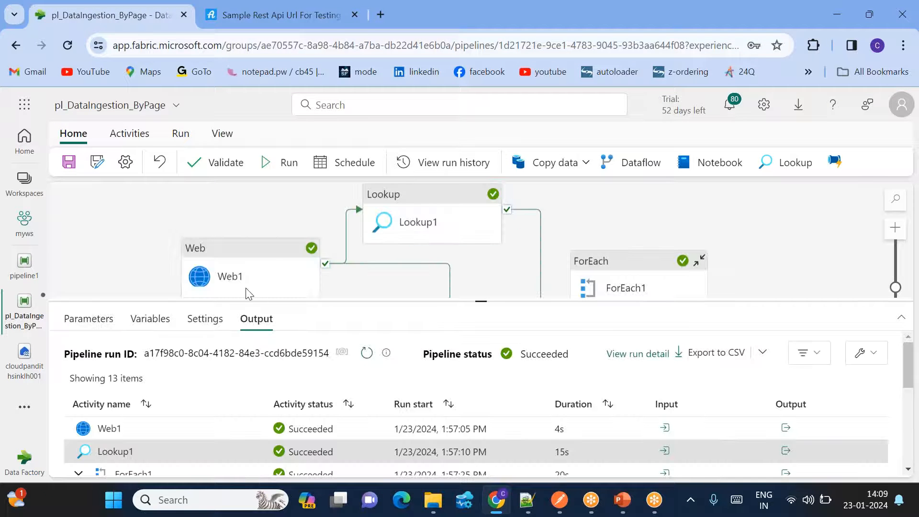
- Go through Web1, Lookup1 and ForEach1, then Copy data1's paged source settings inside the loop
left_click(242, 273)
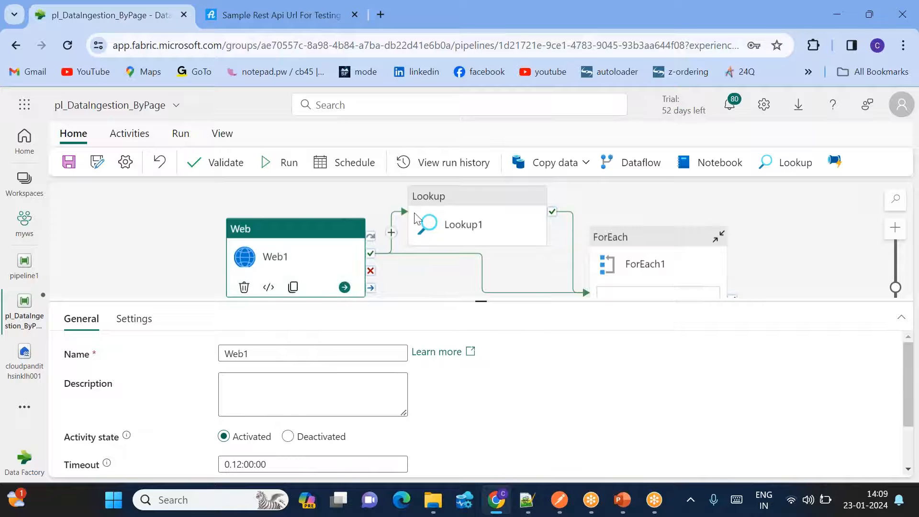
left_click(468, 219)
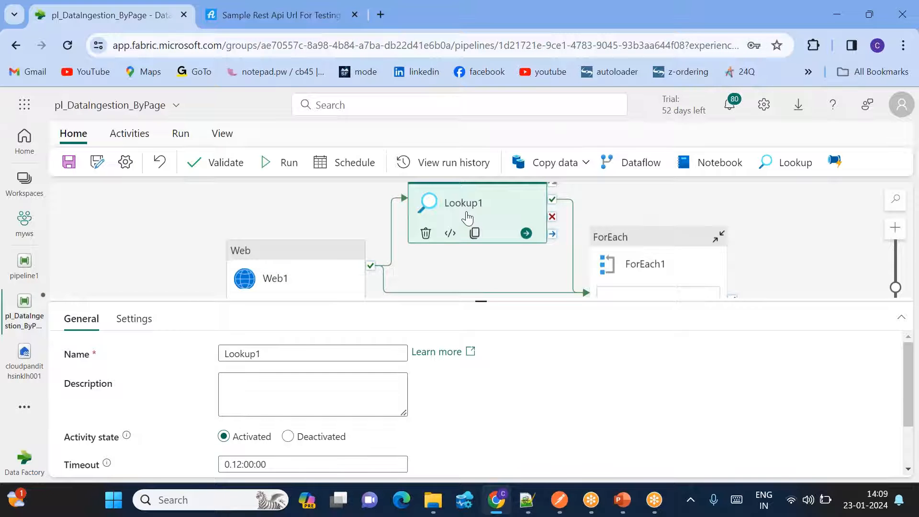
left_click(647, 252)
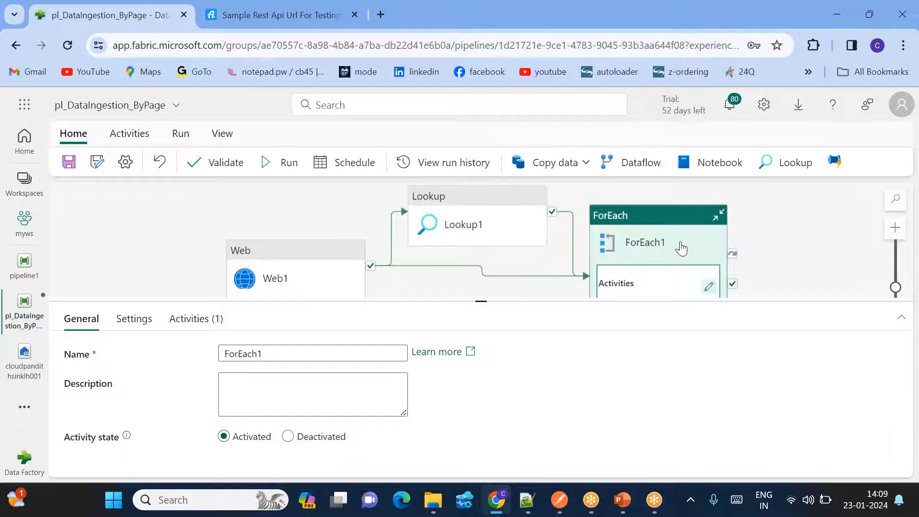
left_click(708, 286)
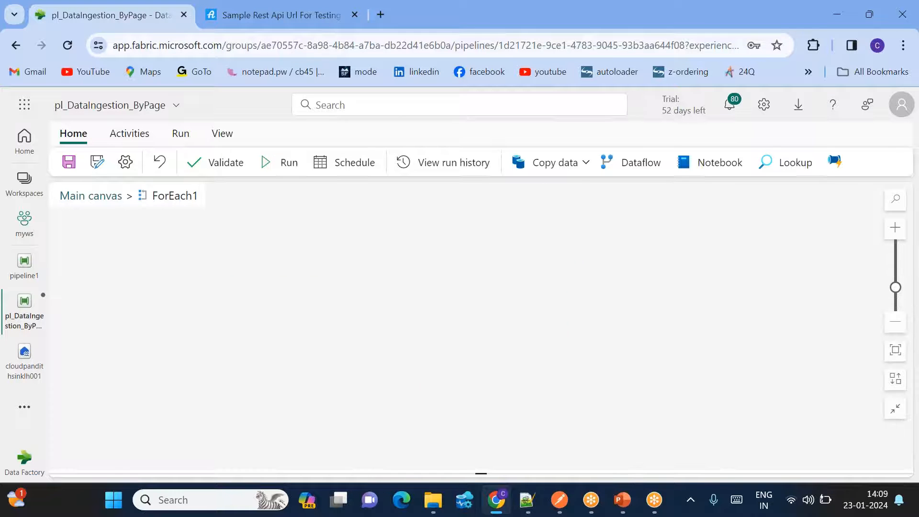
left_click(468, 219)
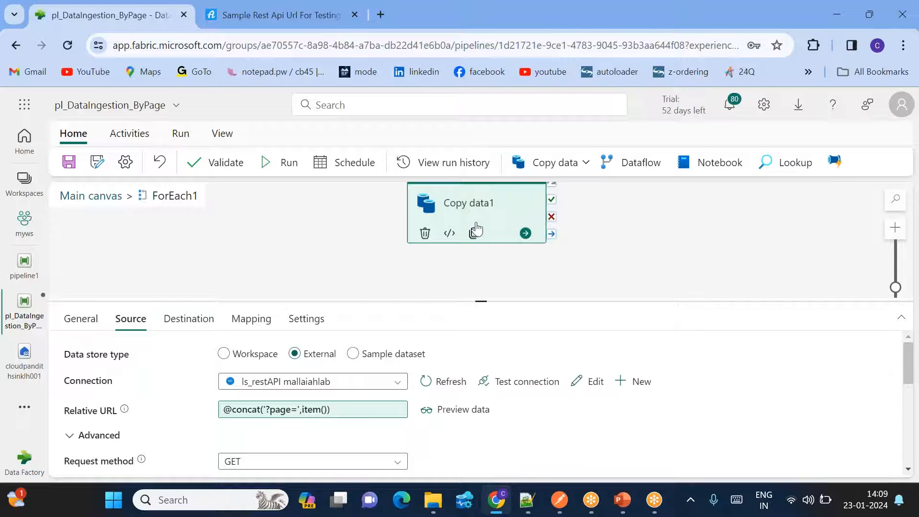
left_click(526, 500)
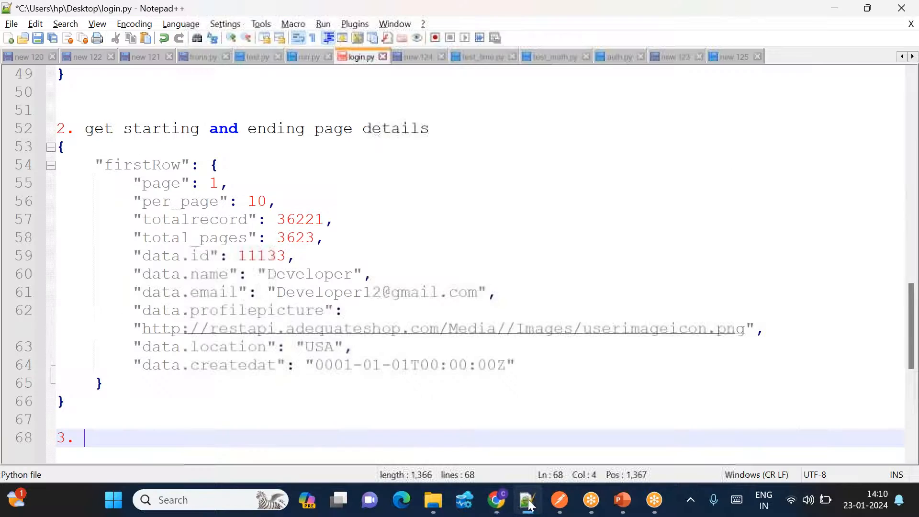
- Highlight total_pages 3623 in the notes and return to the pipeline's main canvas
double_click(296, 238)
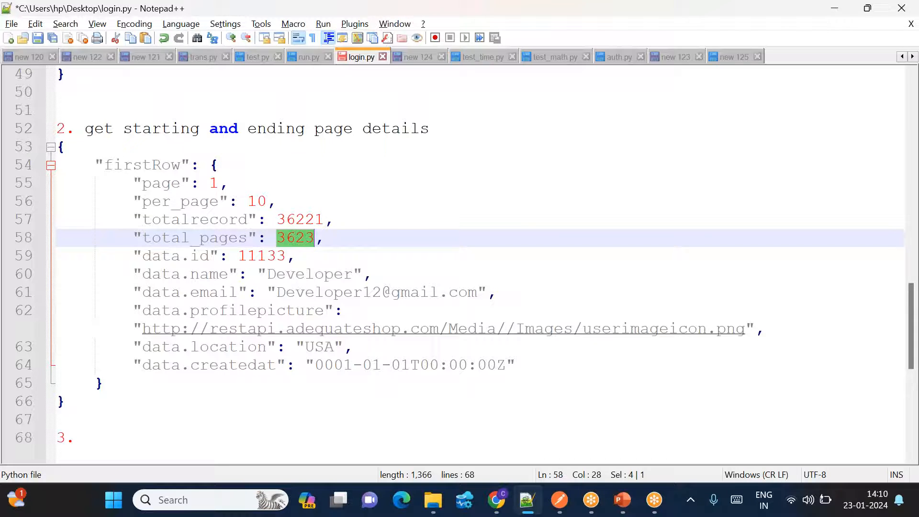
key("alt+Tab")
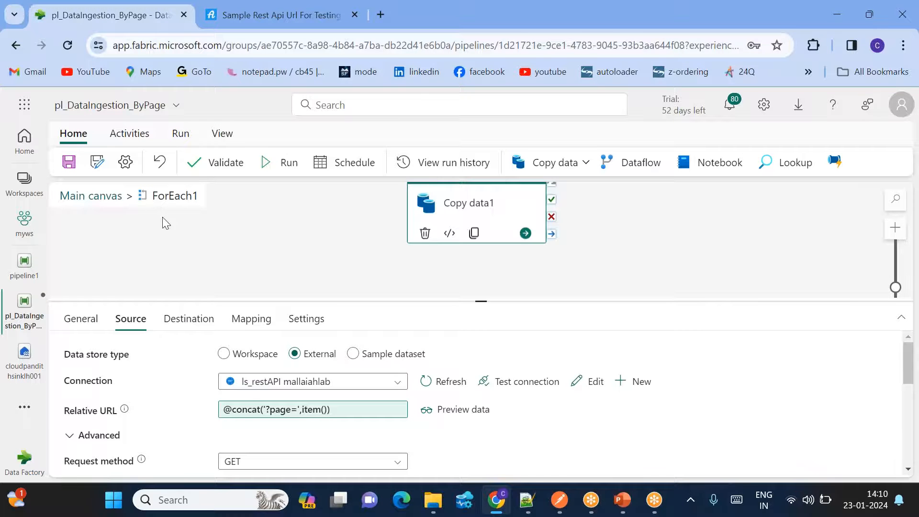
left_click(91, 196)
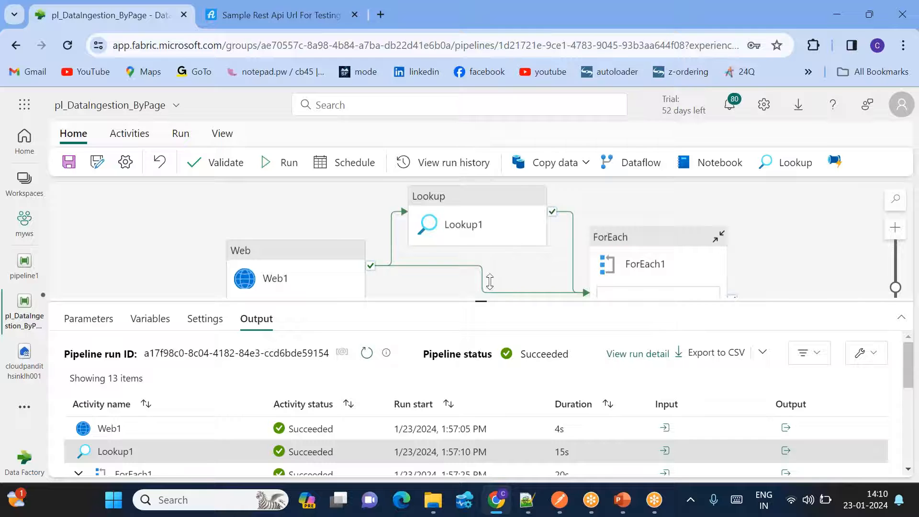
- Open the myws workspace and delete pipeline1
left_click(656, 266)
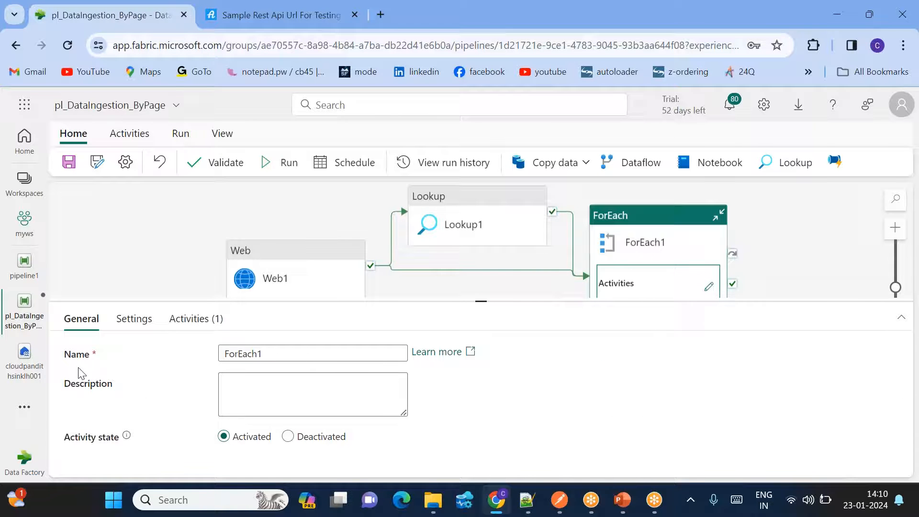
left_click(24, 406)
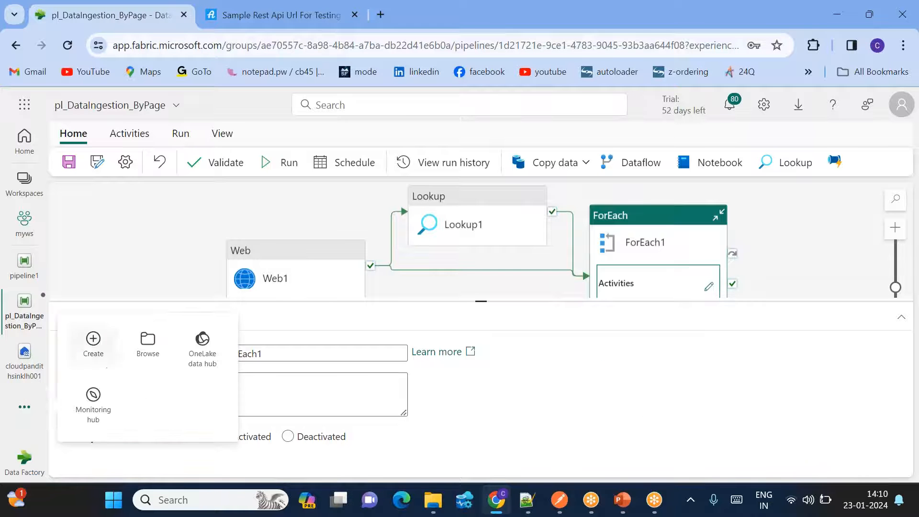
left_click(20, 223)
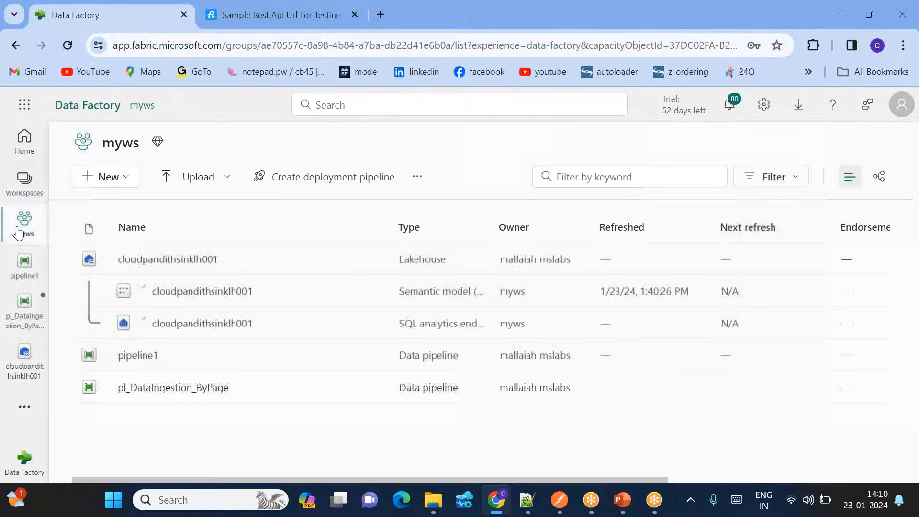
left_click(374, 357)
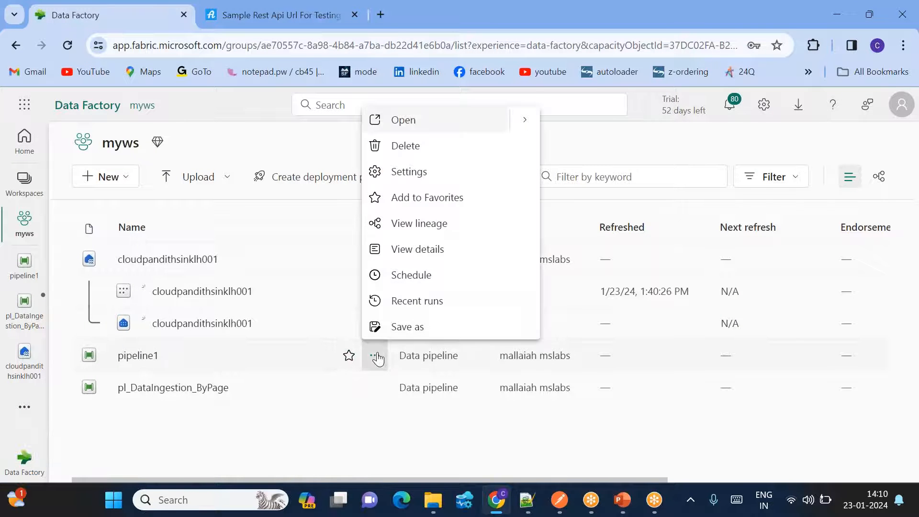
left_click(407, 145)
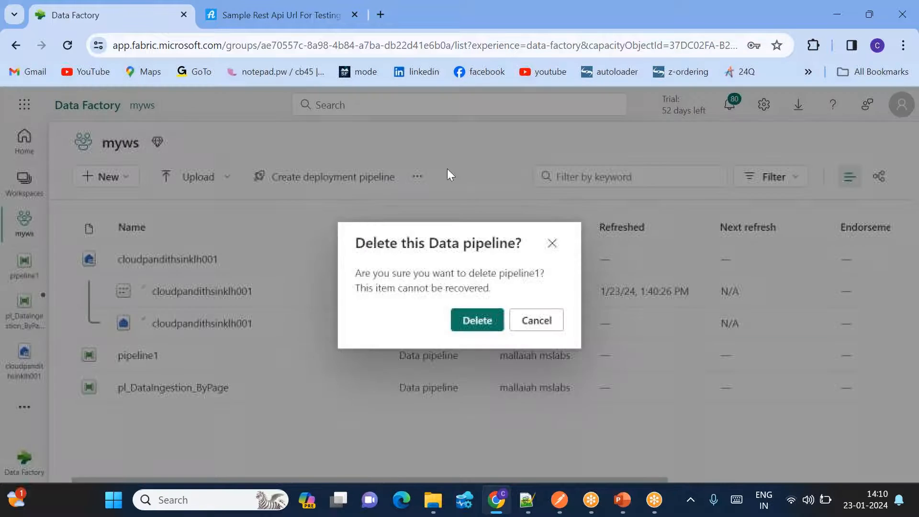
left_click(474, 320)
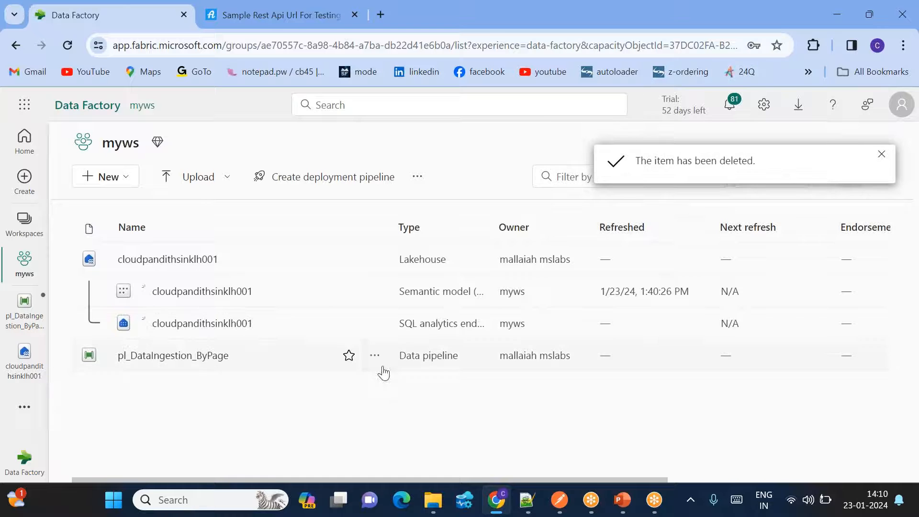
- Delete pl_DataIngestion_ByPage and the lakehouse from myws
left_click(375, 356)
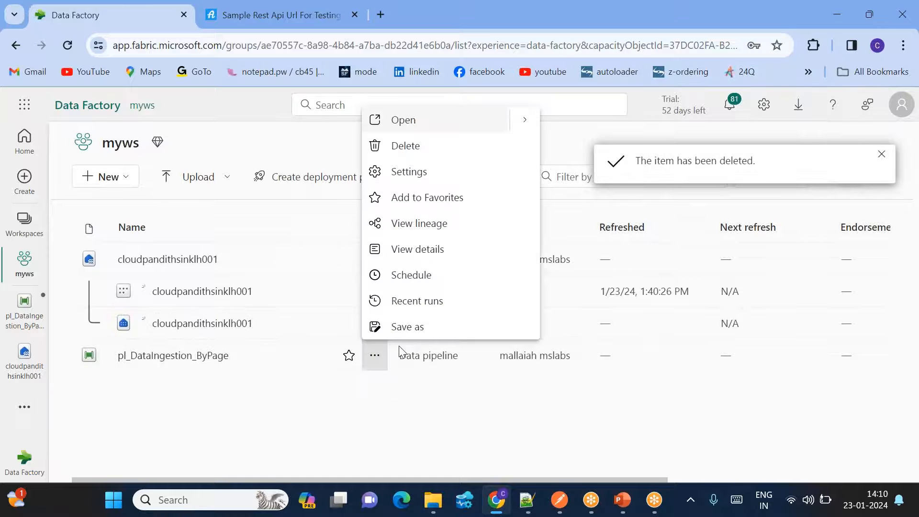
left_click(410, 154)
left_click(476, 325)
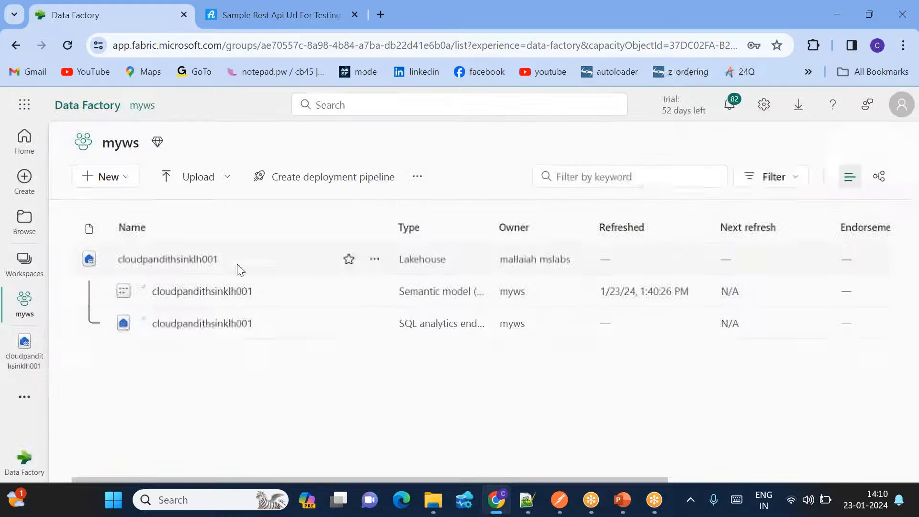
left_click(374, 259)
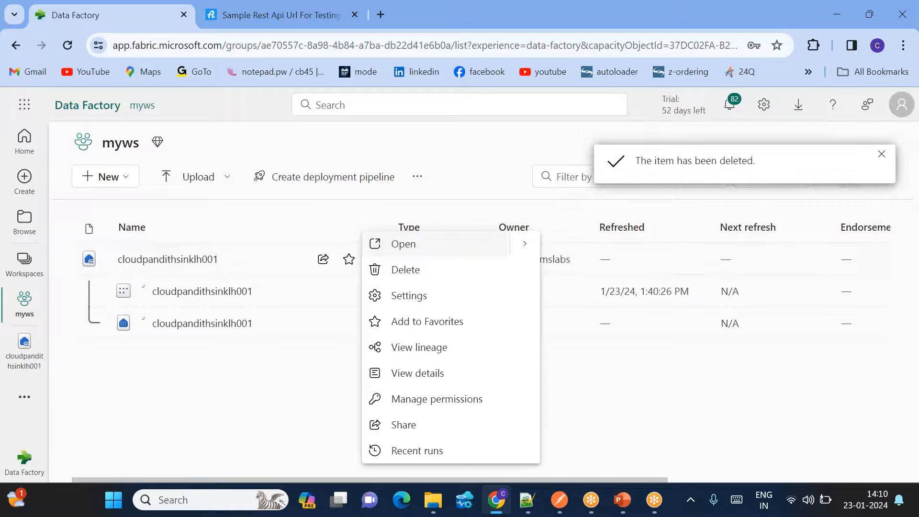
left_click(422, 267)
left_click(479, 325)
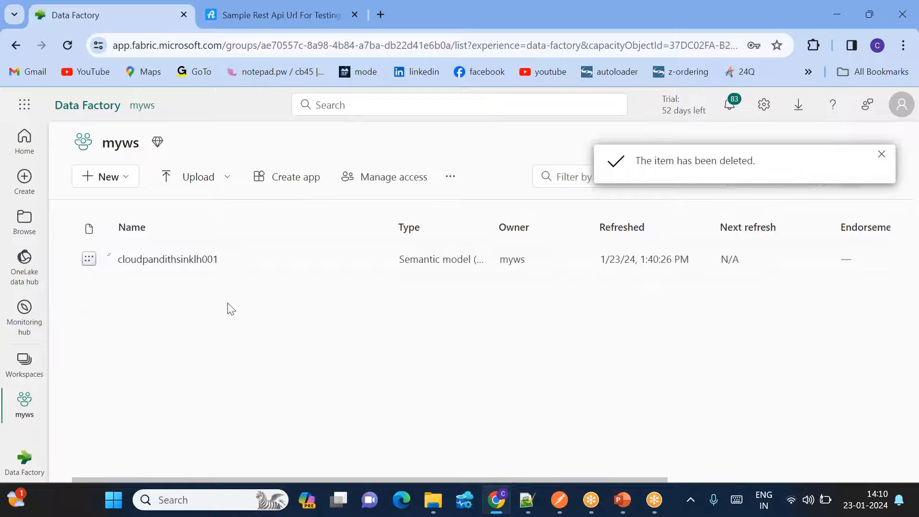
- Glance at the workspaces and new item lists without changes, then go to the sample REST API page
left_click(24, 364)
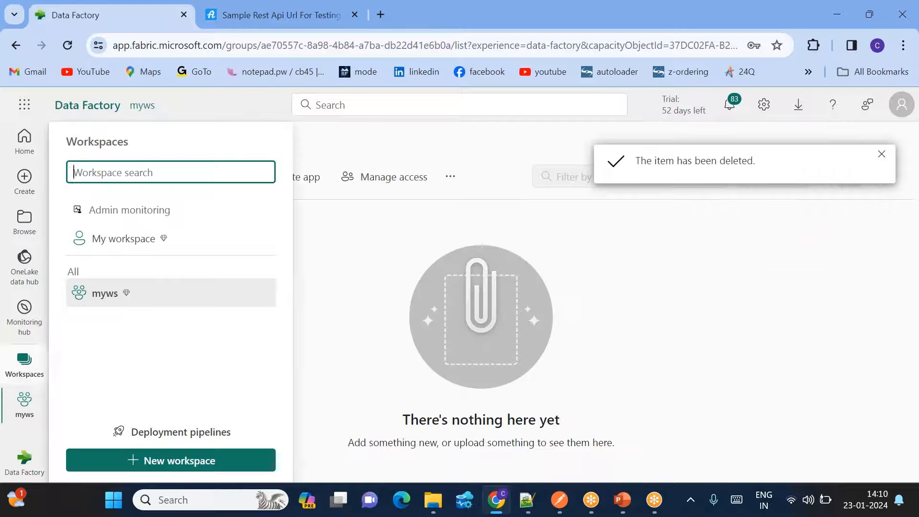
left_click(105, 293)
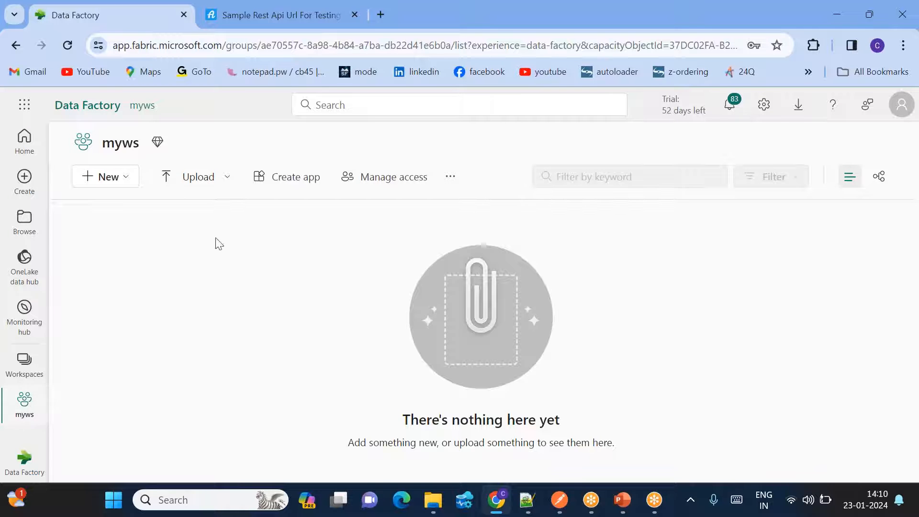
left_click(123, 181)
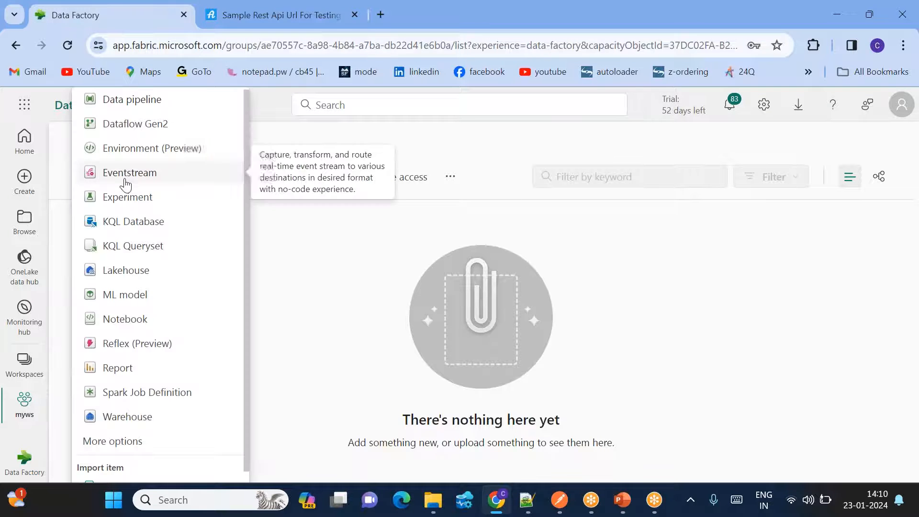
left_click(373, 304)
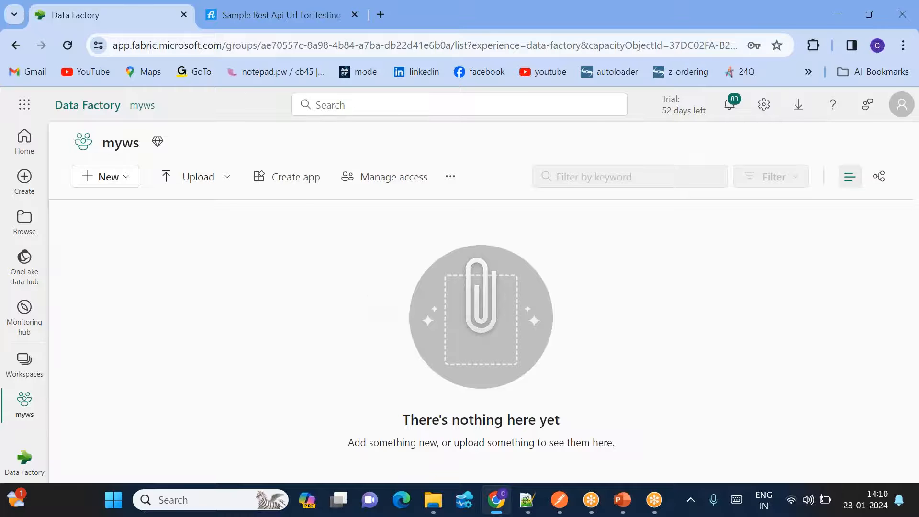
left_click(241, 18)
- Create a new lakehouse named cloudpandithtgtlh001 in the myws workspace
scroll(320, 267, "up", 3)
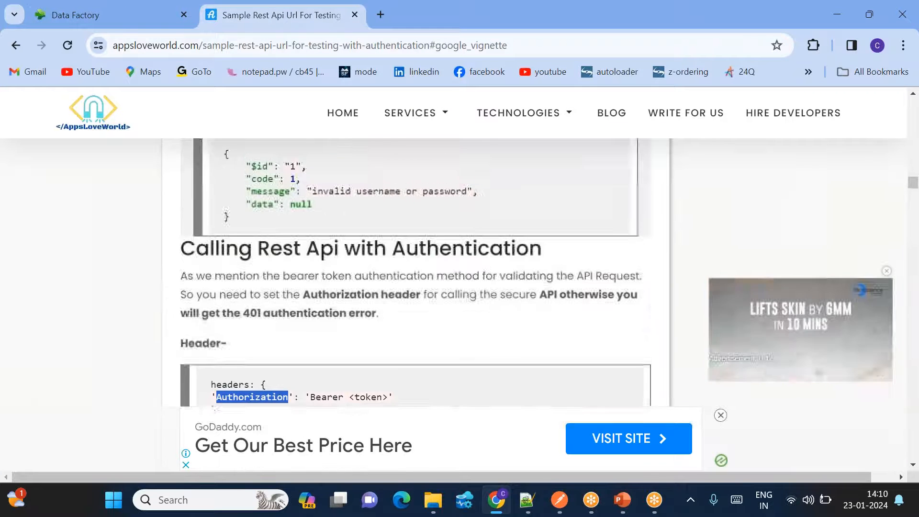
scroll(416, 273, "down", 4)
left_click(113, 16)
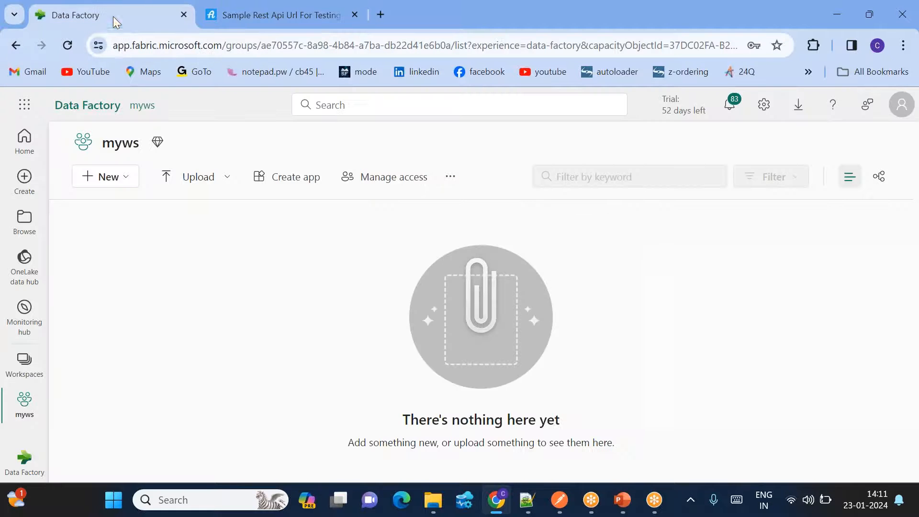
left_click(119, 180)
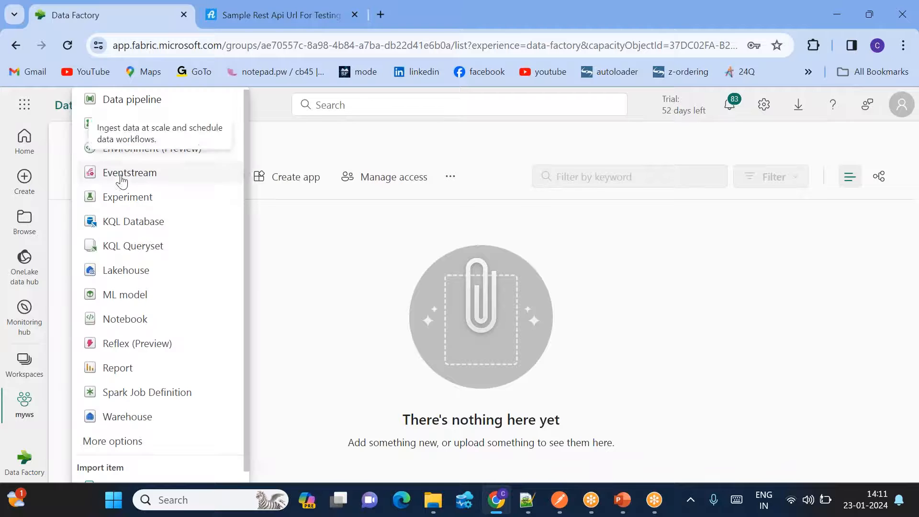
left_click(135, 282)
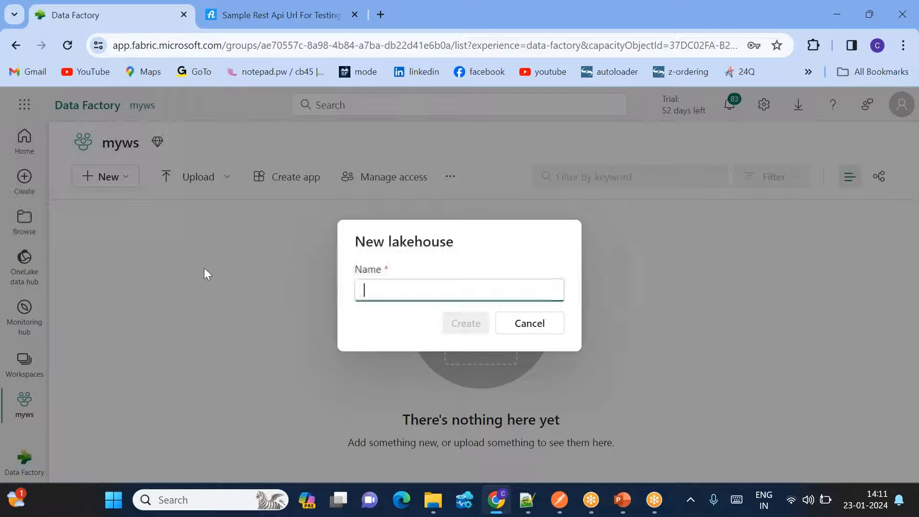
type("cloudpandith")
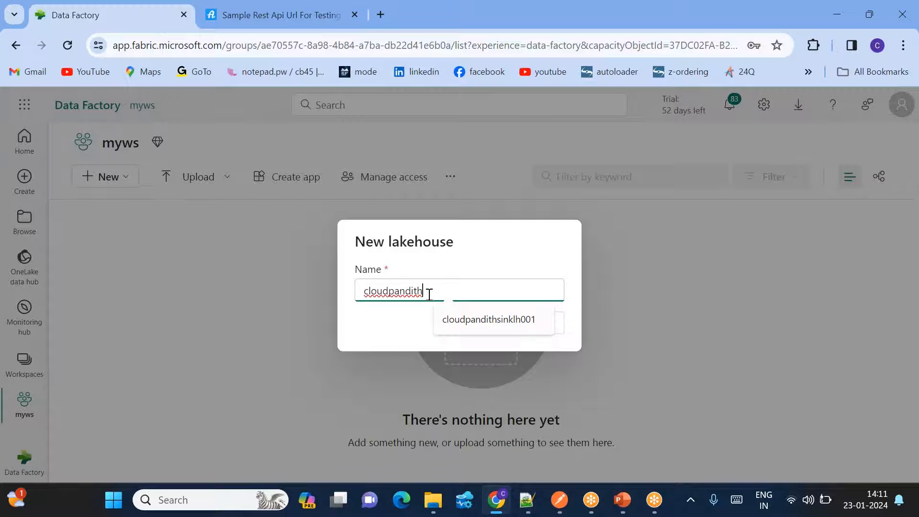
type("tgtlh001")
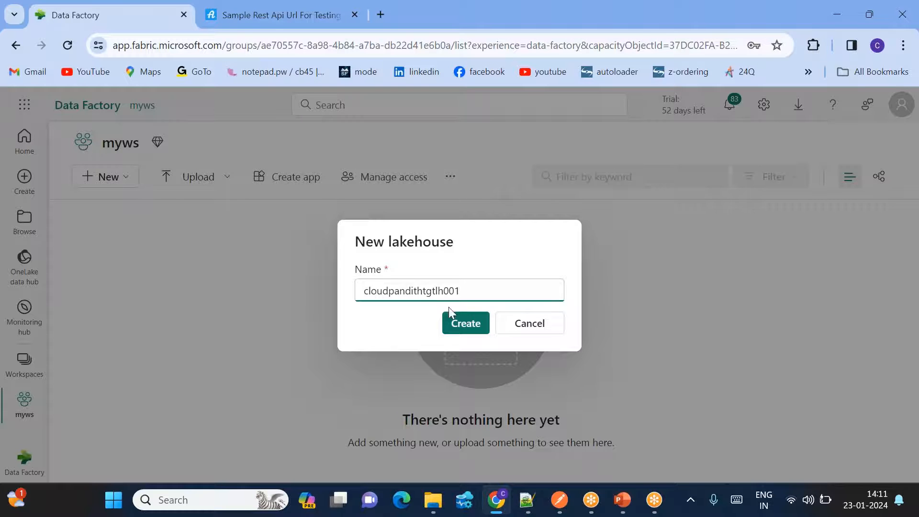
left_click(456, 323)
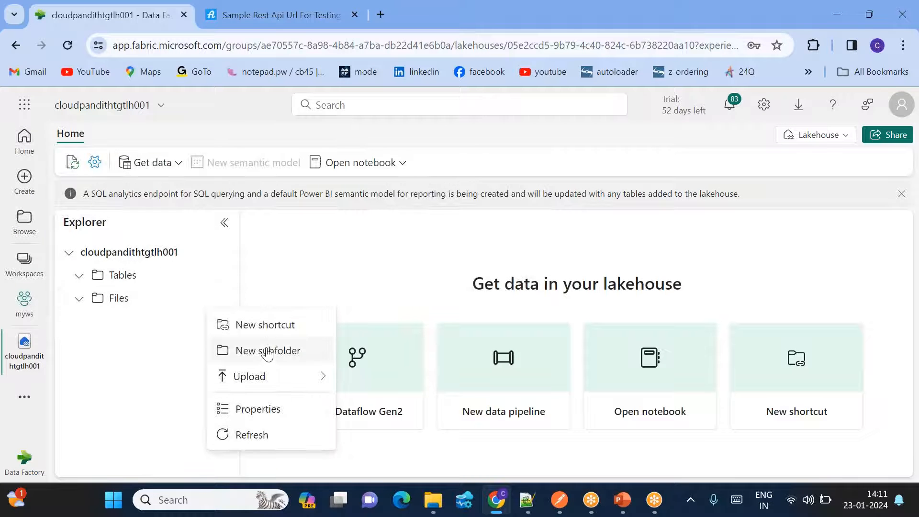
- Enter 'output' as the name of a new subfolder under the lakehouse's Files
left_click(267, 350)
type("output")
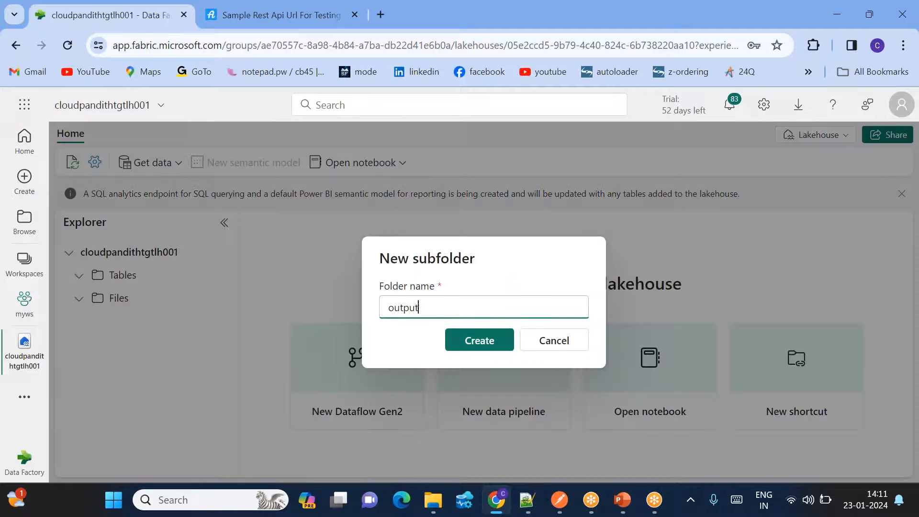
key("Return")
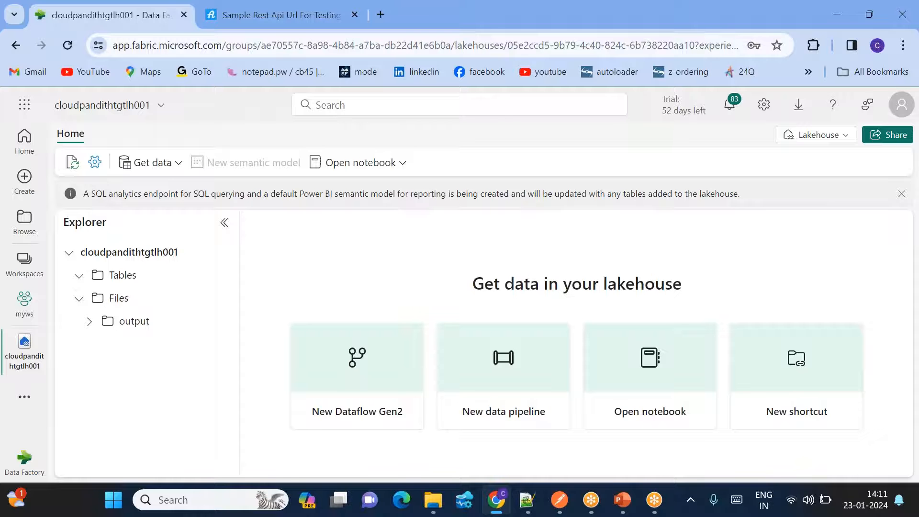
- From myws, create a new data pipeline renamed from pipeline1 to Pl_DataIngestion_Daily
left_click(23, 307)
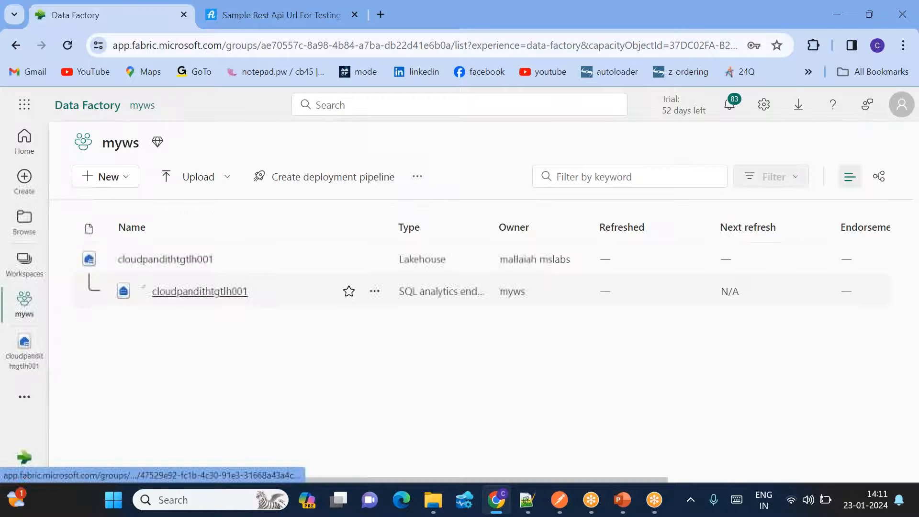
left_click(106, 176)
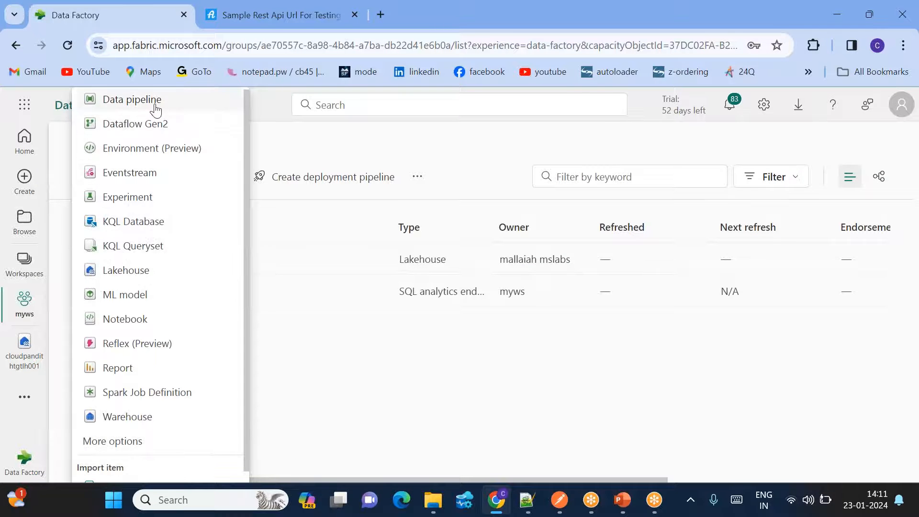
left_click(156, 101)
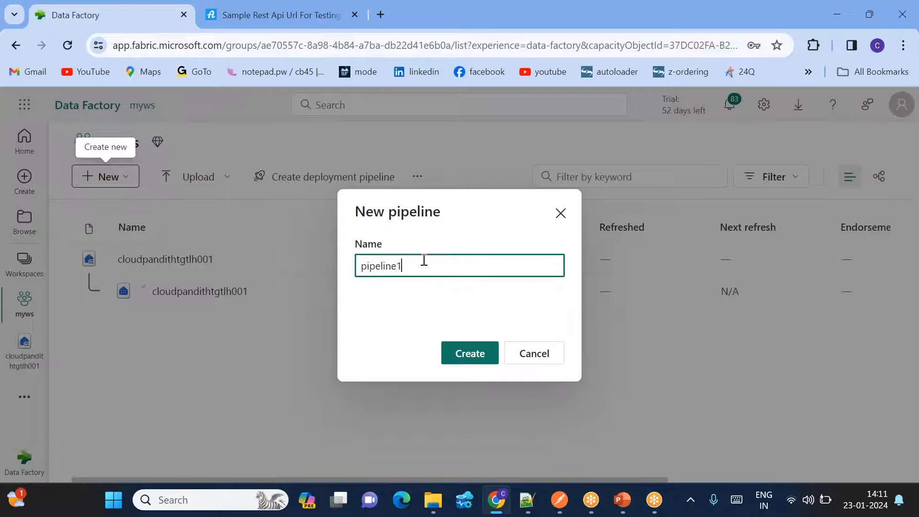
left_click_drag(423, 264, 351, 264)
key("BackSpace")
type("Pl")
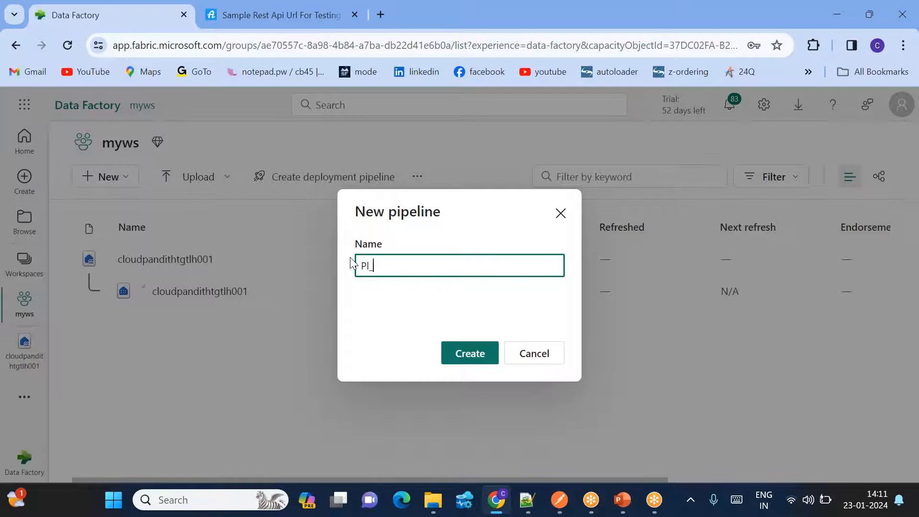
type("_DataLoad")
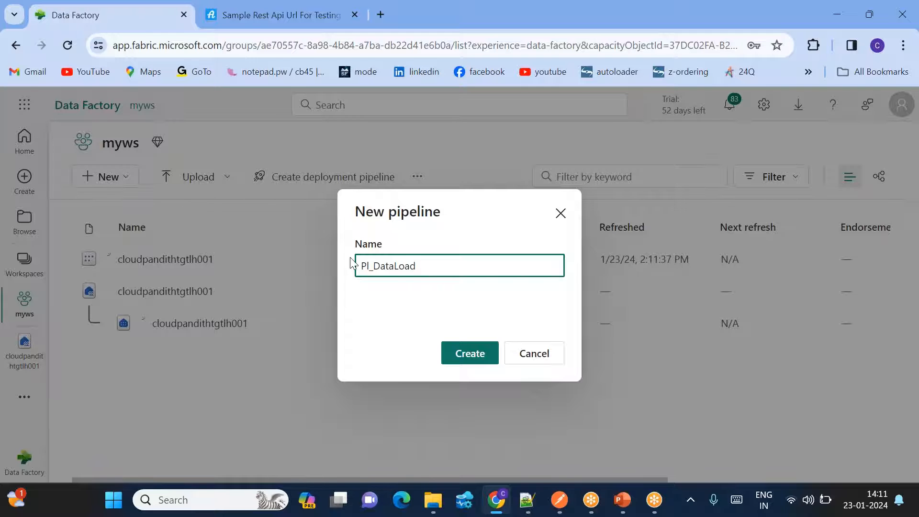
key("BackSpace")
key("BackSpace")
type("Ingestion_Daily")
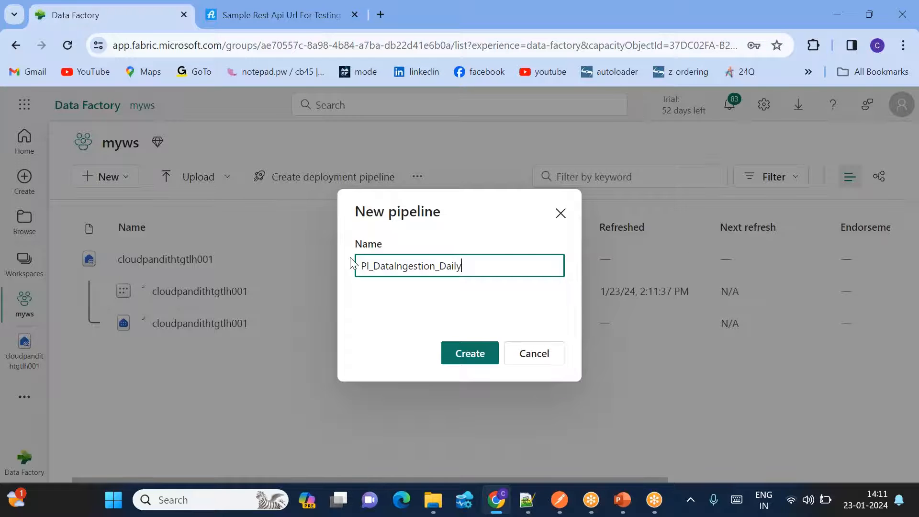
left_click(467, 353)
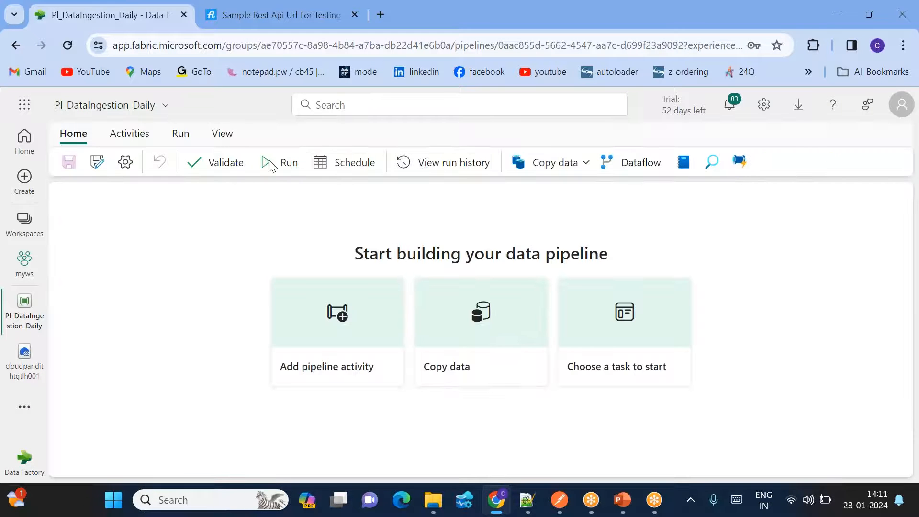
- Add a Web activity, Web1, to the canvas and enlarge the properties panel
left_click(130, 134)
left_click(656, 163)
left_click_drag(186, 247, 223, 262)
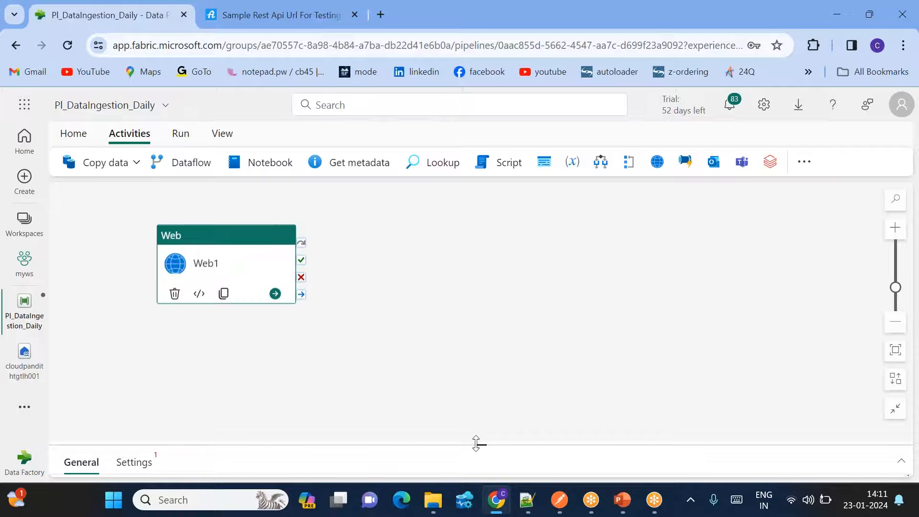
left_click_drag(476, 443, 453, 341)
left_click_drag(226, 260, 210, 254)
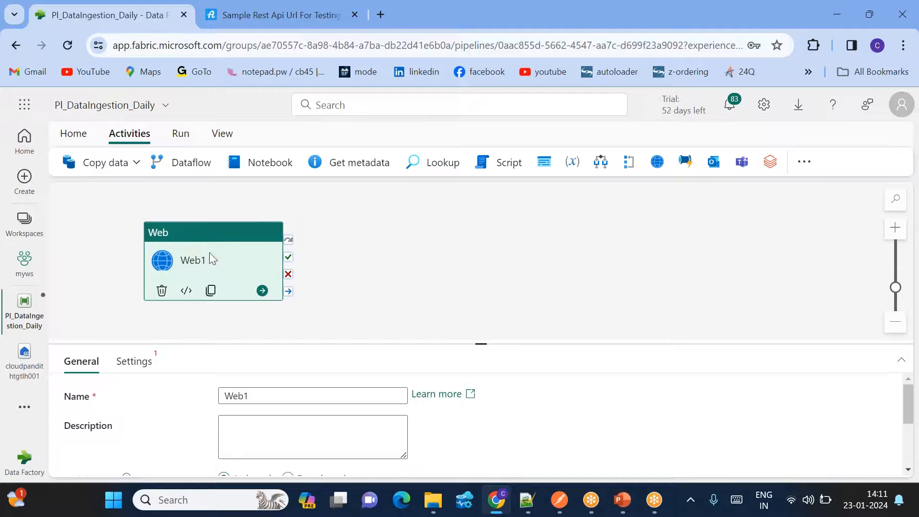
- Copy the login endpoint URL from the sample REST API page and open Web1's Settings
left_click(243, 19)
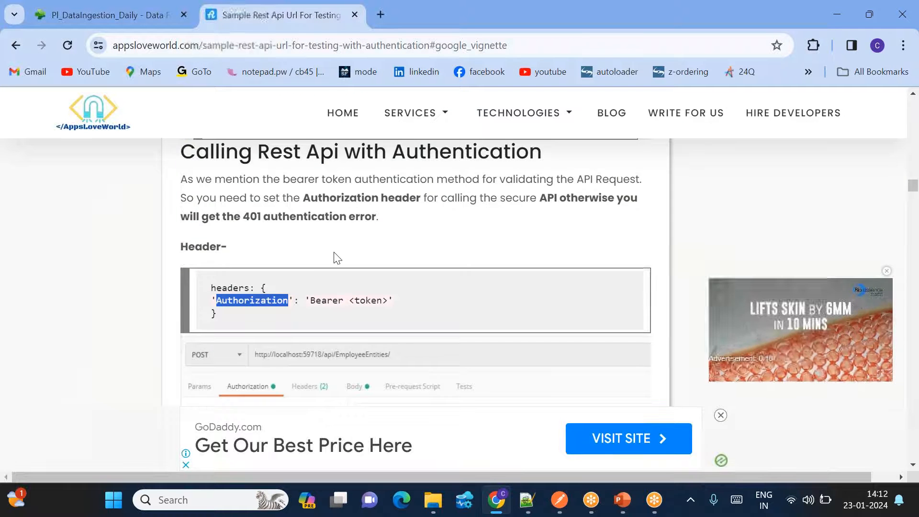
scroll(337, 258, "up", 15)
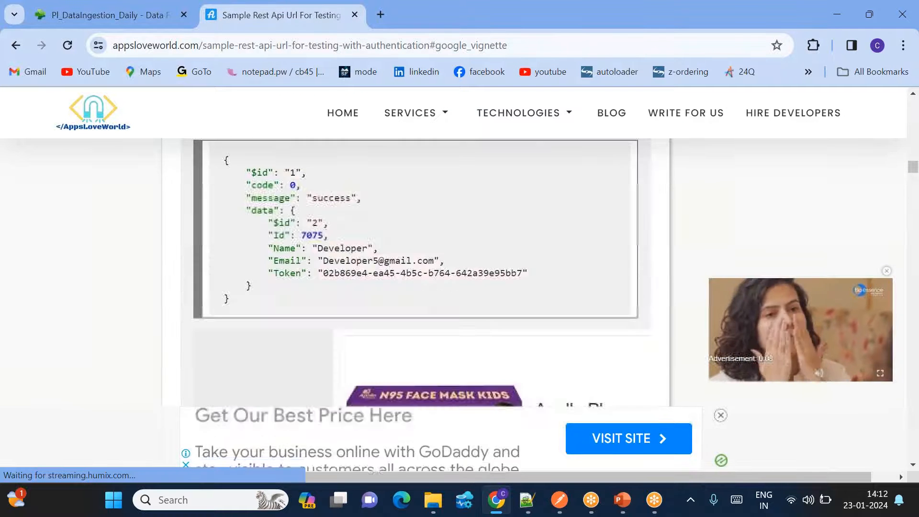
scroll(337, 258, "up", 5)
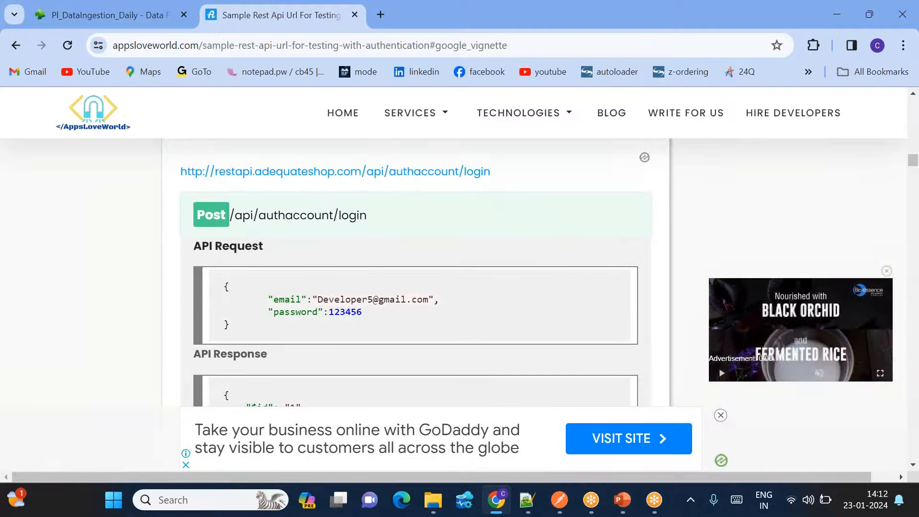
left_click_drag(492, 173, 178, 180)
key("ctrl+c")
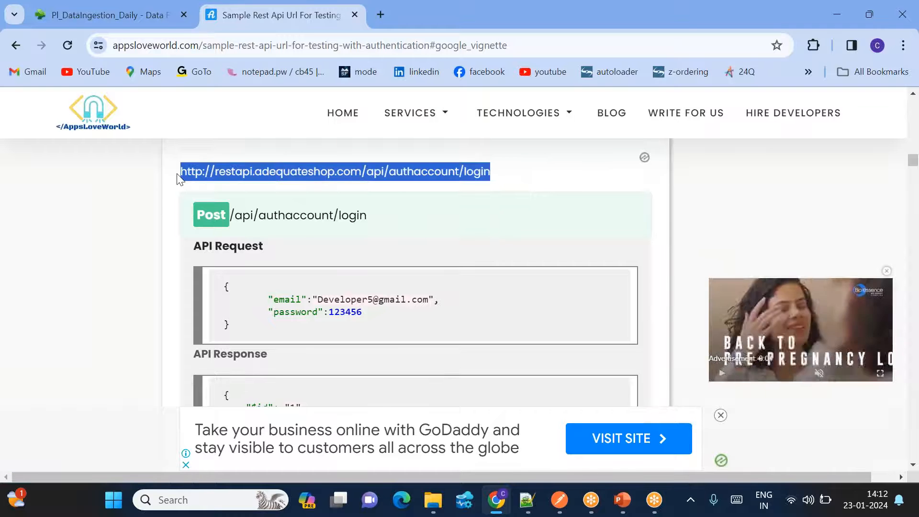
left_click(119, 17)
left_click(146, 363)
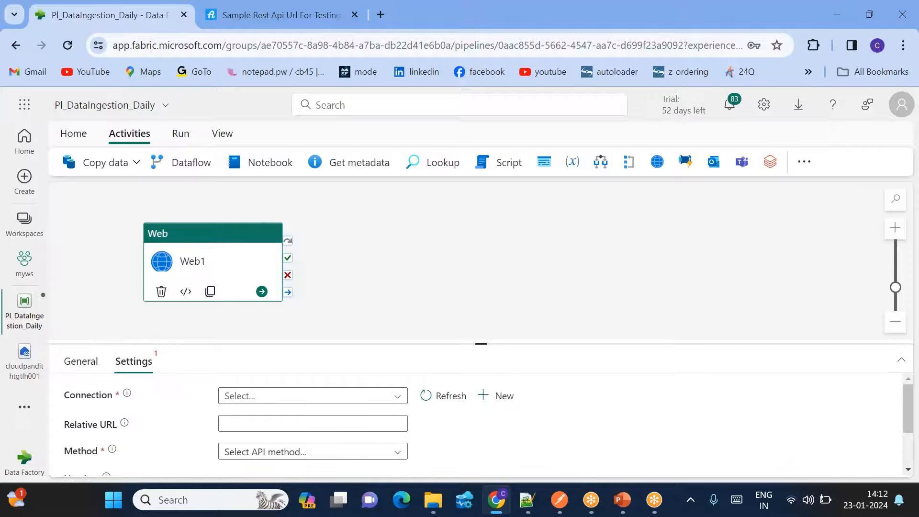
left_click(253, 397)
left_click(464, 431)
- Create an anonymous Web V2 connection ls_miniproject_login with the pasted login URL as Base Url
left_click(502, 398)
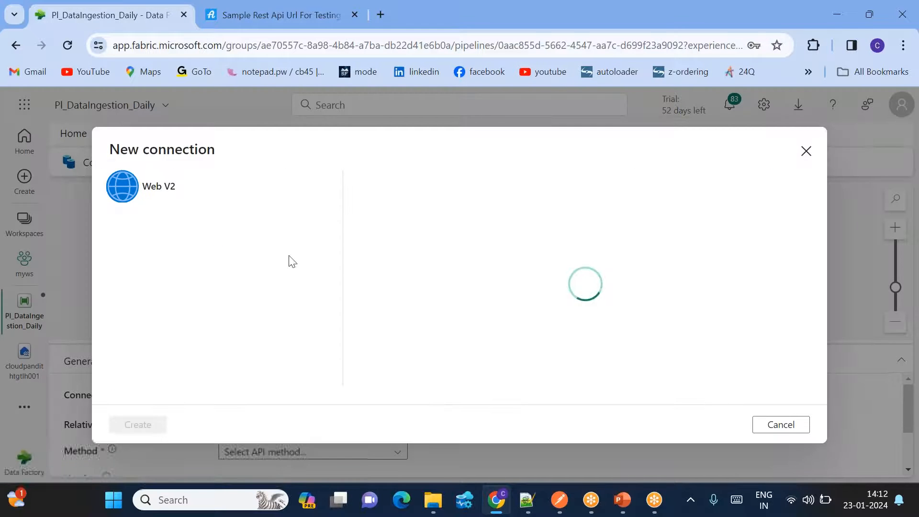
left_click(457, 216)
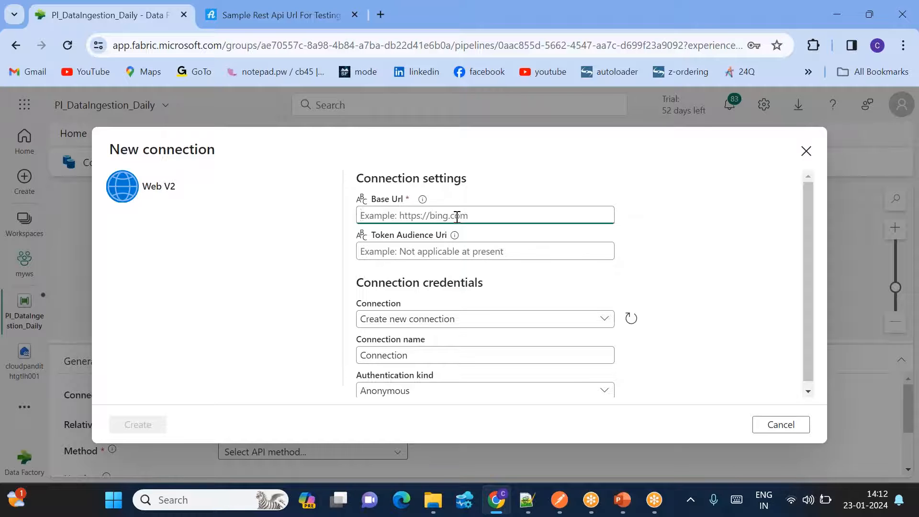
key("ctrl+v")
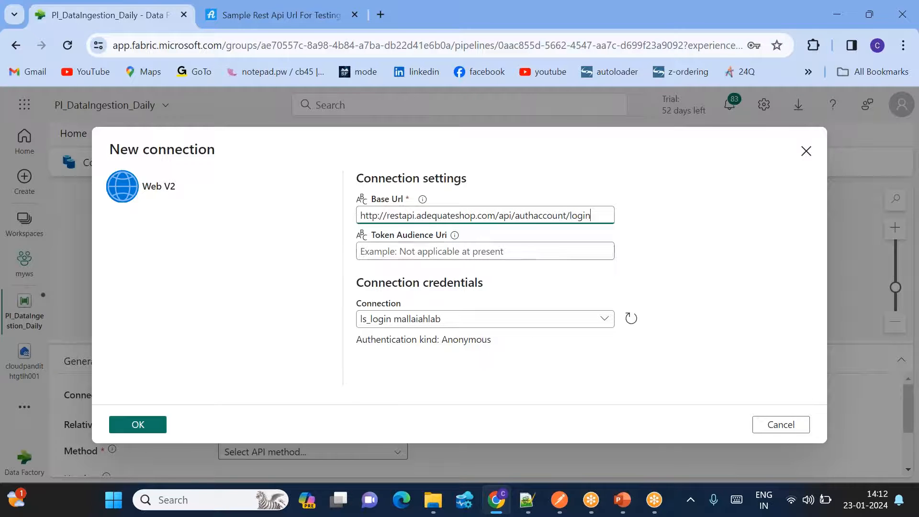
left_click(604, 318)
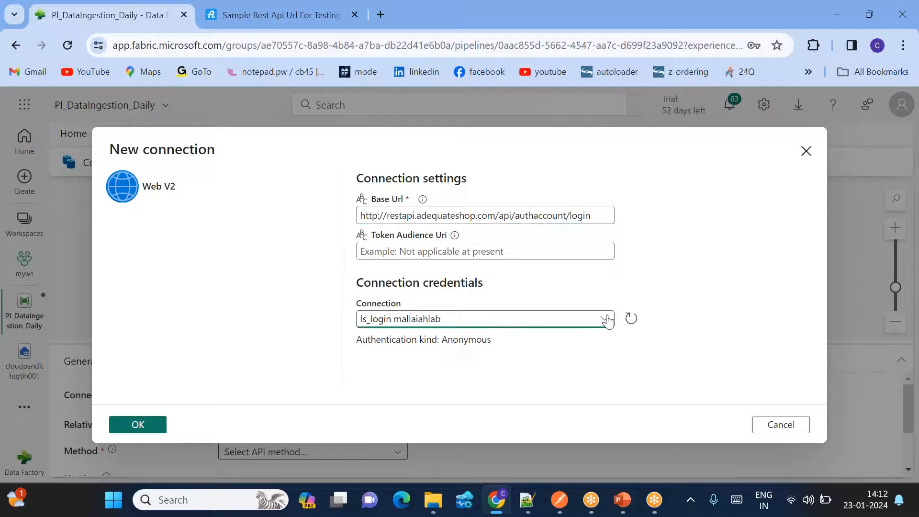
left_click(644, 236)
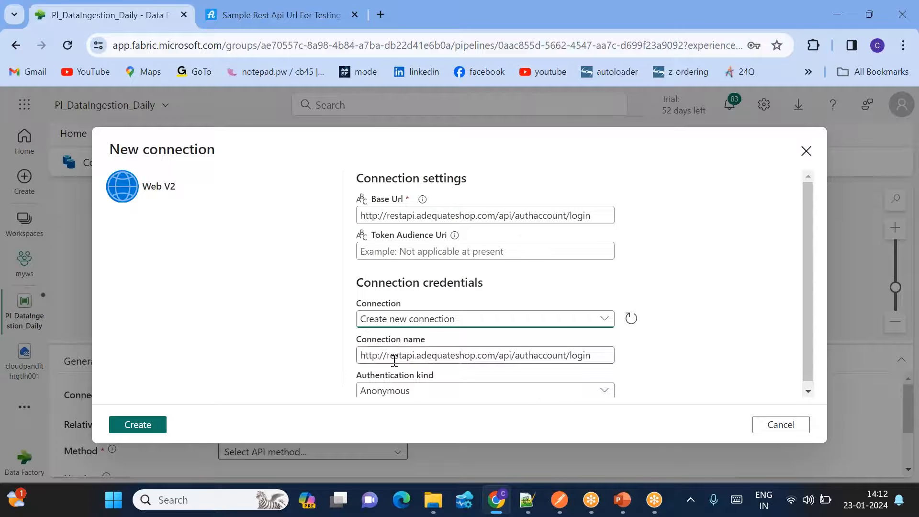
triple_click(435, 353)
key("BackSpace")
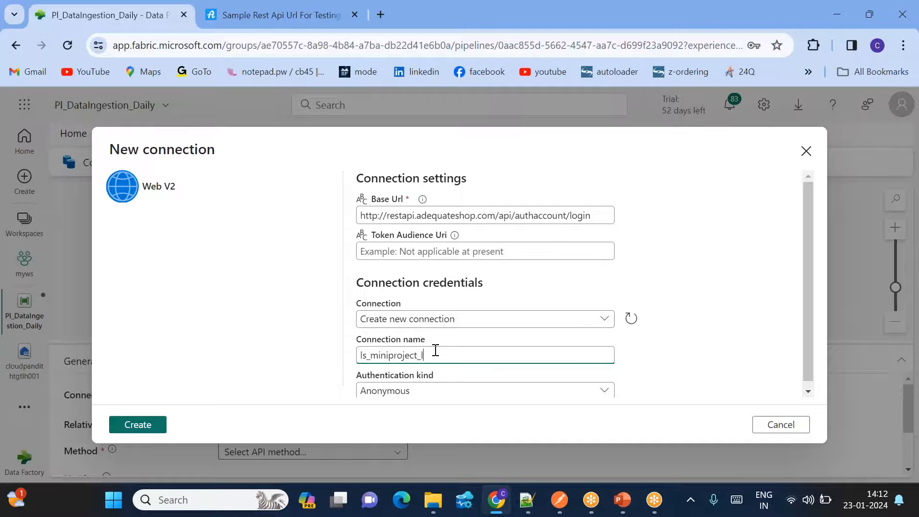
scroll(435, 350, "down", 1)
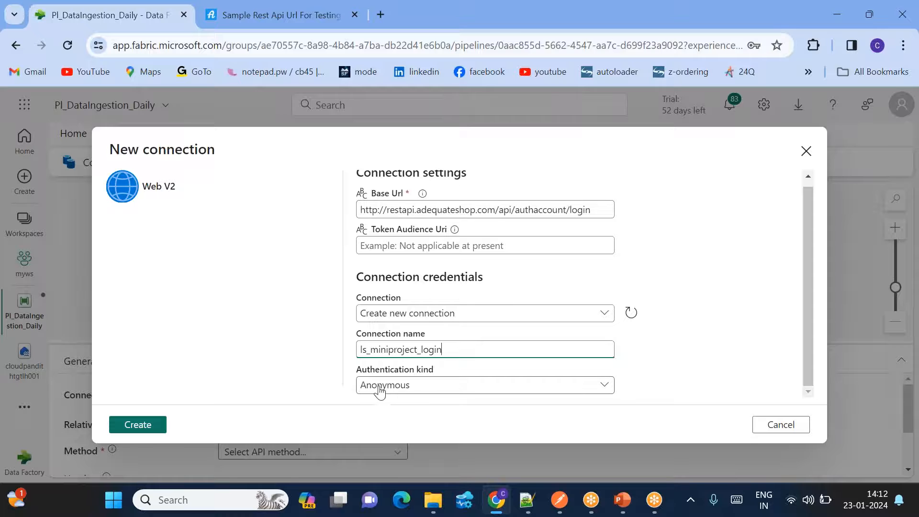
left_click(145, 429)
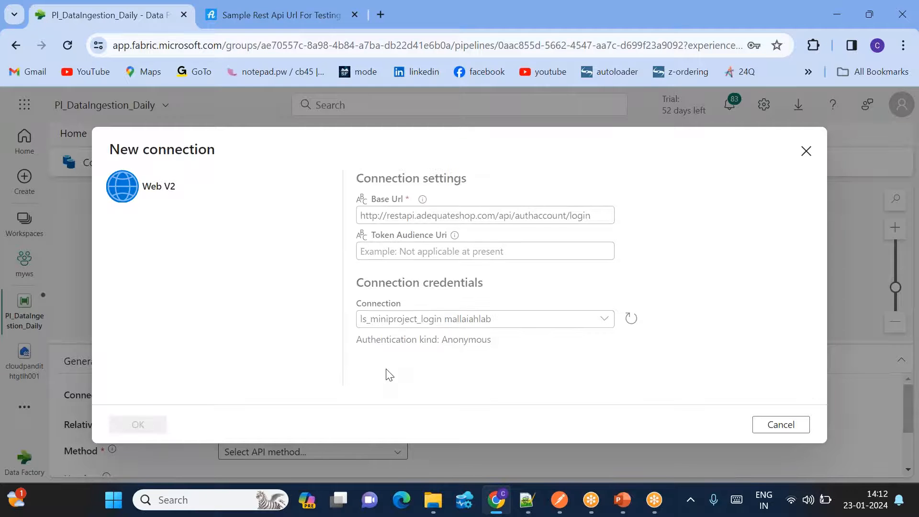
scroll(433, 399, "down", 2)
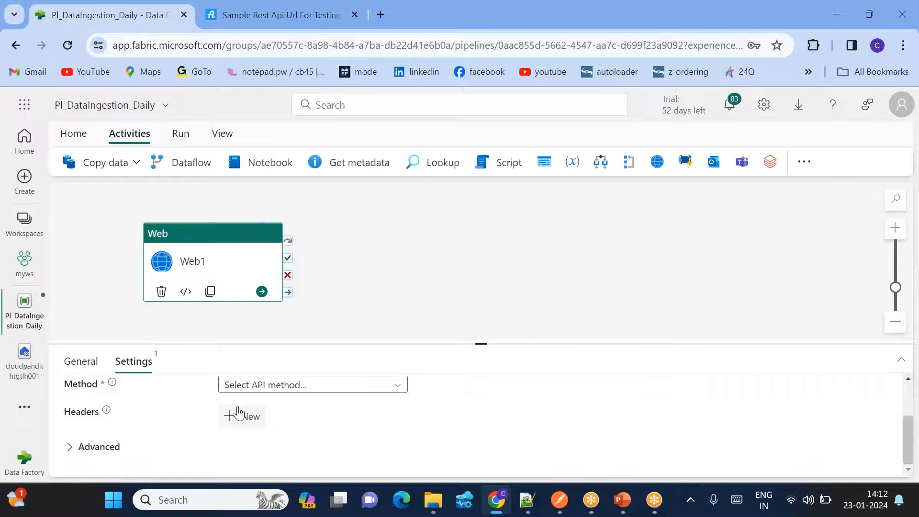
- Set Web1's request method to POST
scroll(237, 414, "up", 2)
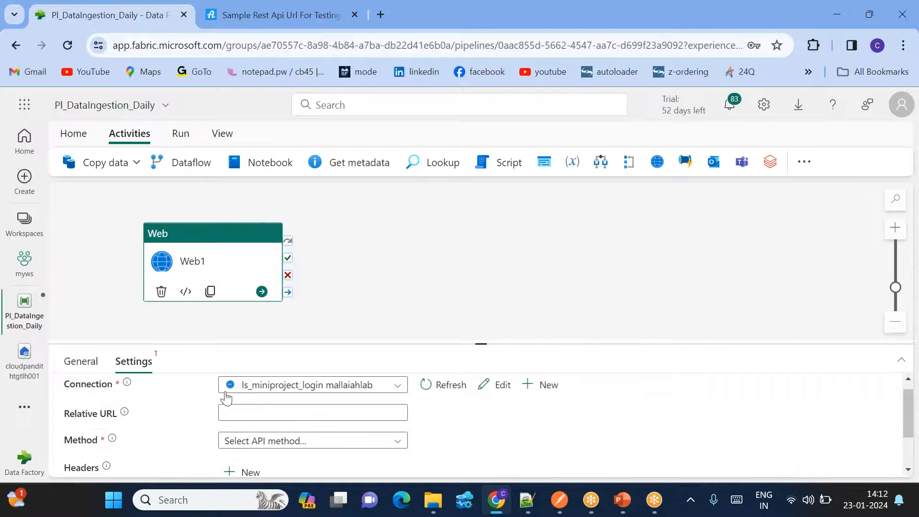
left_click(254, 442)
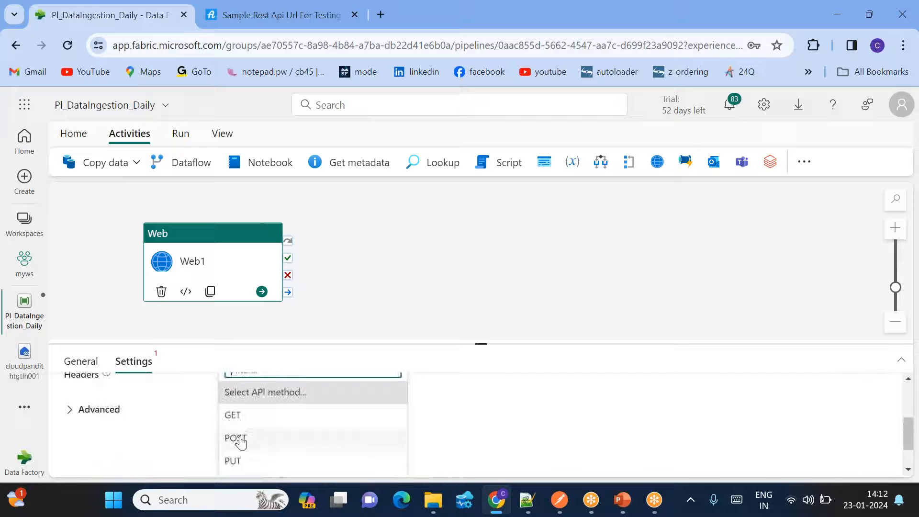
left_click(238, 437)
scroll(293, 386, "up", 1)
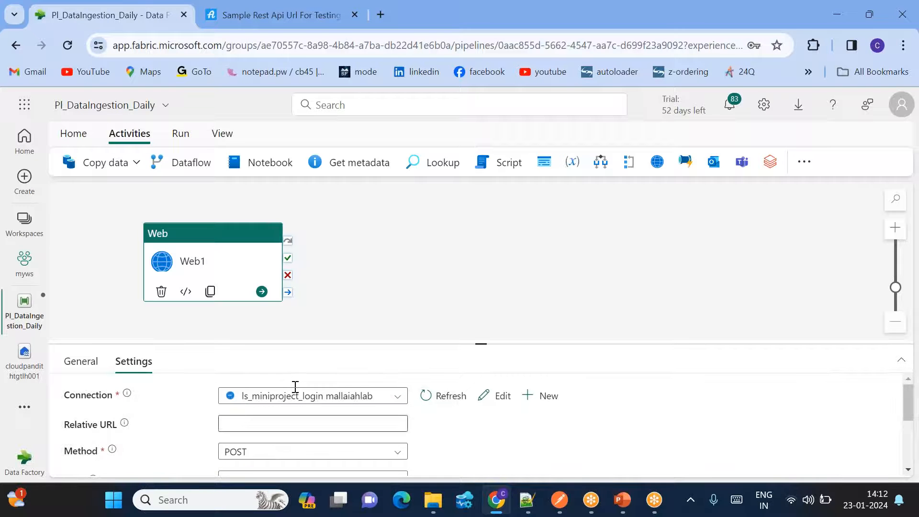
left_click_drag(476, 343, 453, 260)
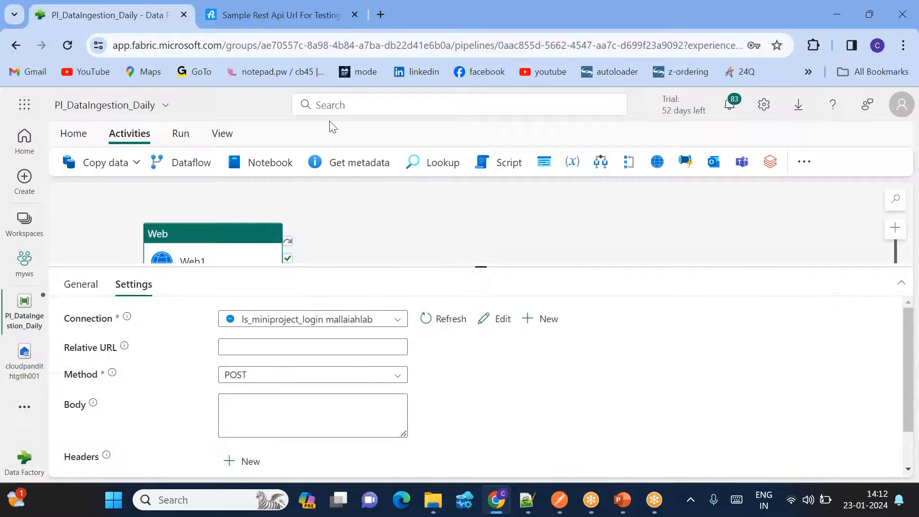
- Paste the login credentials JSON from Notepad++ into Web1's request body
left_click(238, 4)
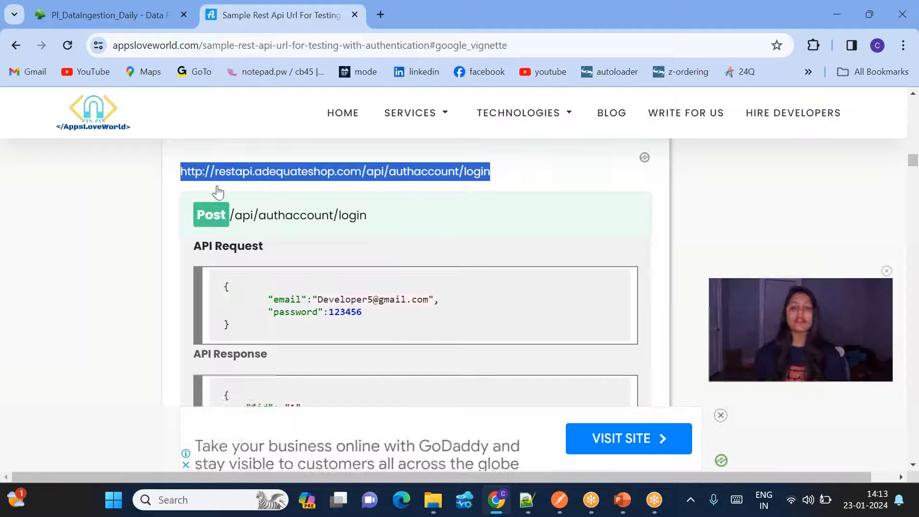
left_click(144, 15)
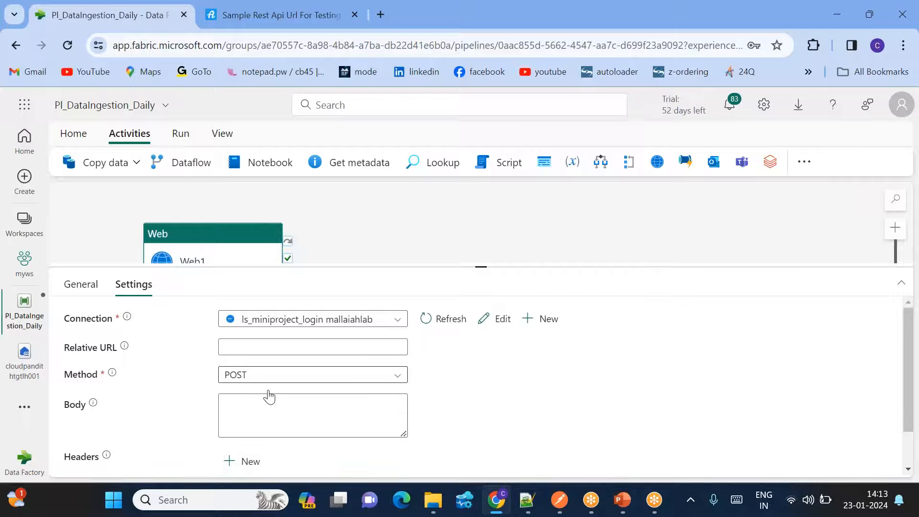
left_click(239, 412)
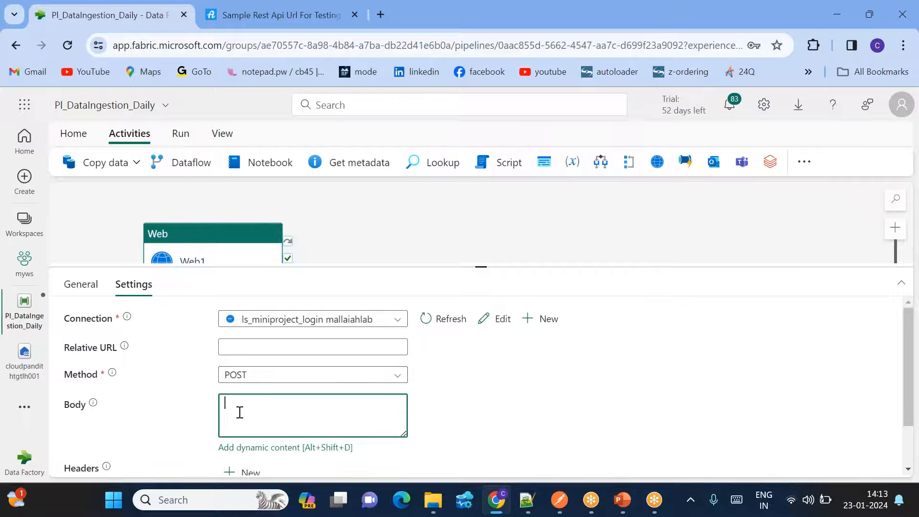
left_click(529, 502)
scroll(332, 274, "up", 12)
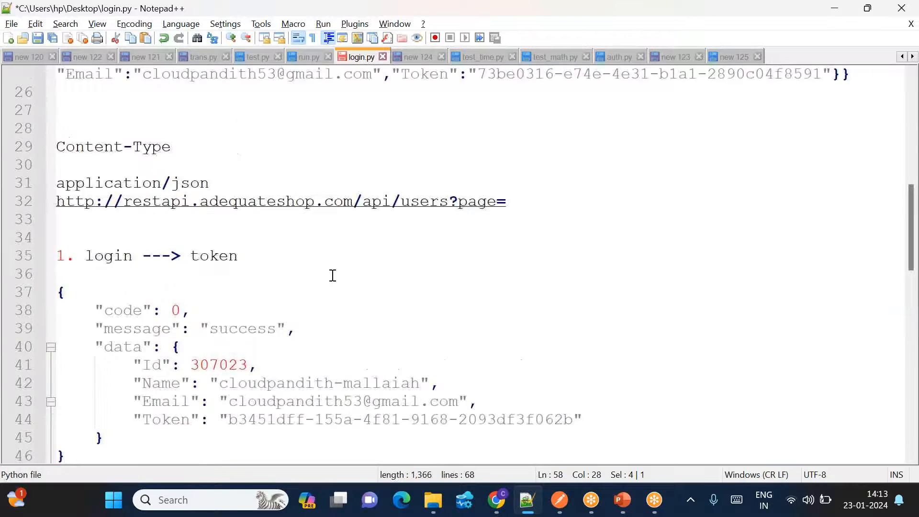
scroll(332, 276, "up", 5)
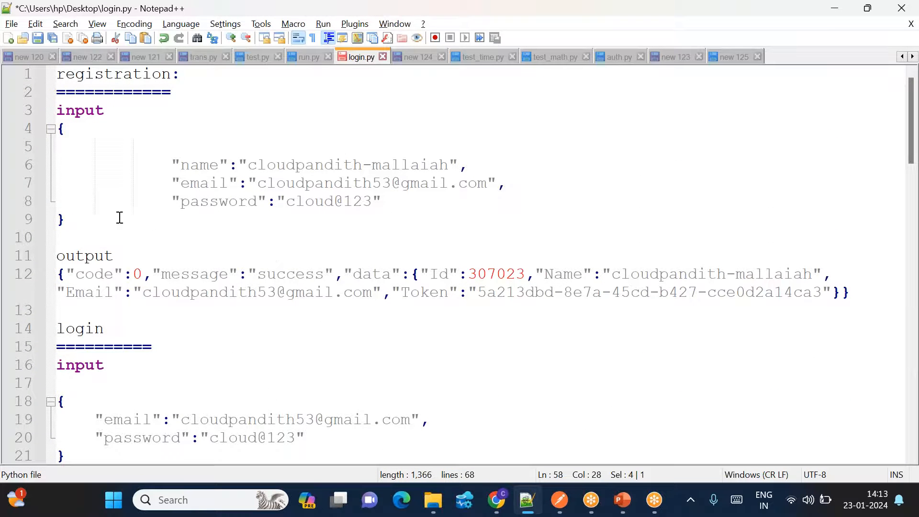
scroll(120, 213, "down", 2)
left_click_drag(66, 348, 57, 292)
key("ctrl+c")
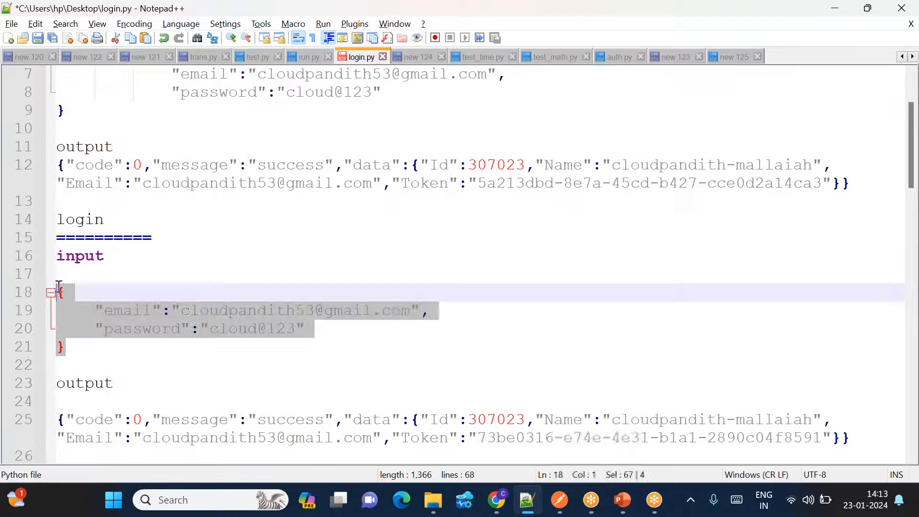
key("alt+Tab")
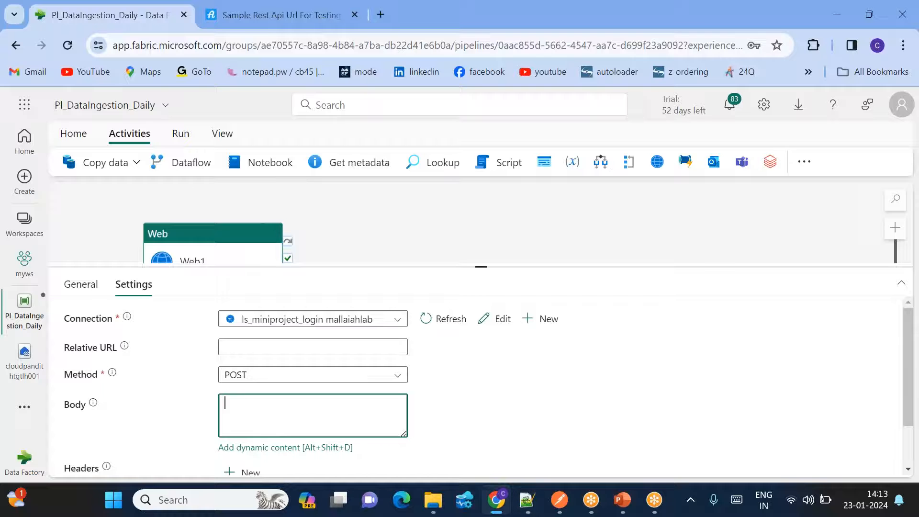
key("ctrl+v")
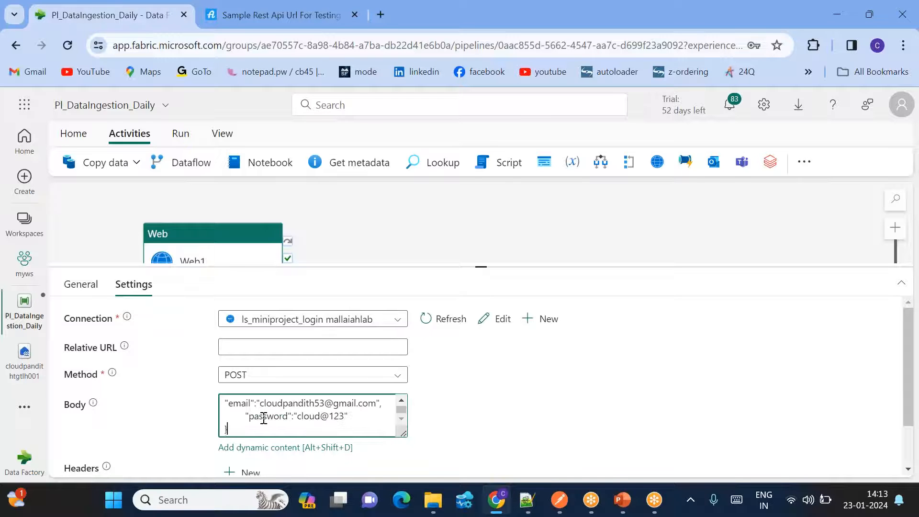
- Add a request header named Content-Type, copied from the notes
scroll(271, 425, "down", 1)
left_click(246, 415)
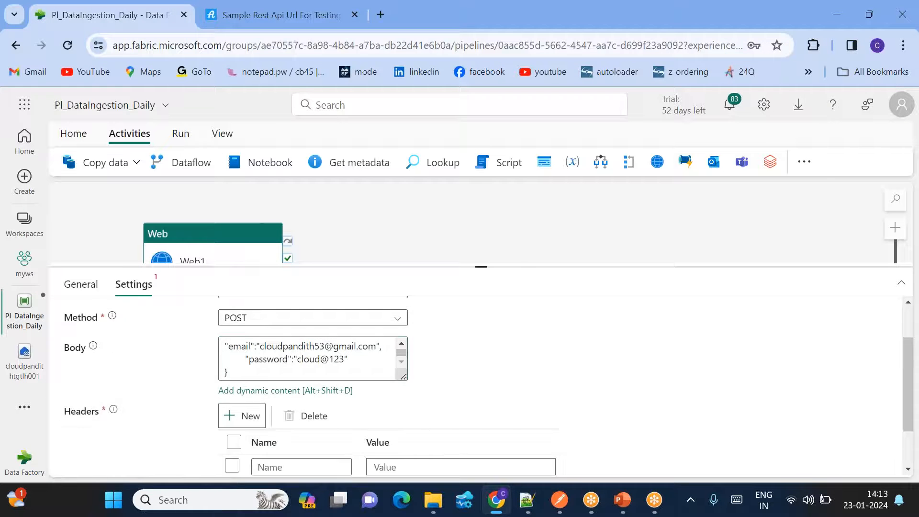
scroll(287, 412, "down", 1)
left_click(267, 402)
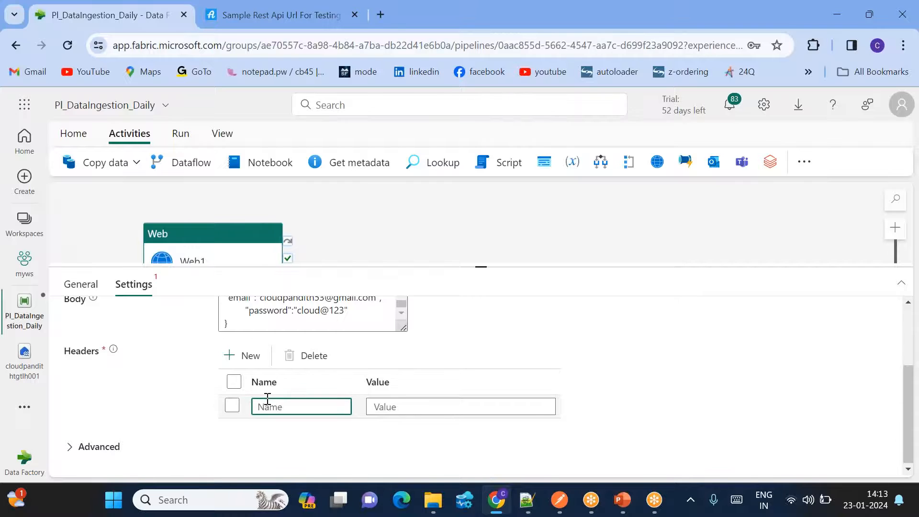
key("alt+Tab")
scroll(280, 321, "down", 3)
left_click_drag(173, 292, 50, 293)
key("ctrl+c")
key("alt+Tab")
key("ctrl+v")
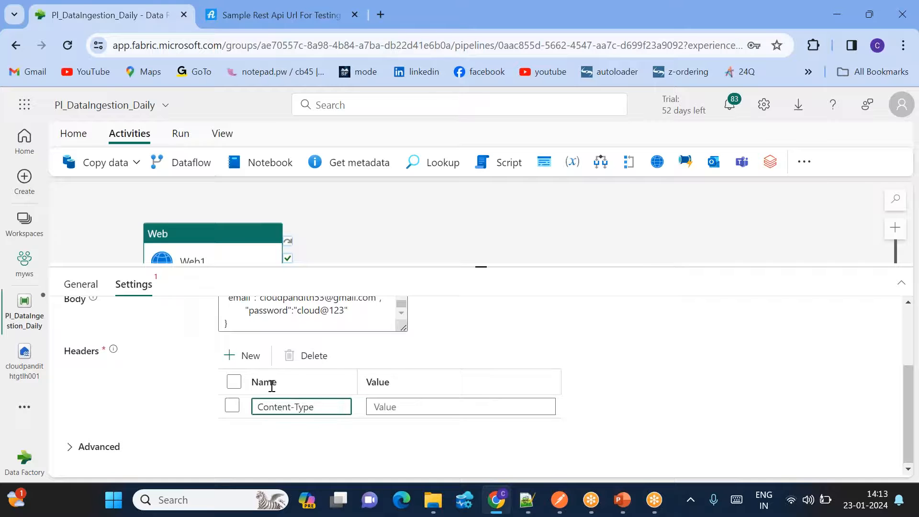
- Set the Content-Type header value to application/json
key("alt+Tab")
left_click(217, 328)
left_click_drag(217, 328, 50, 334)
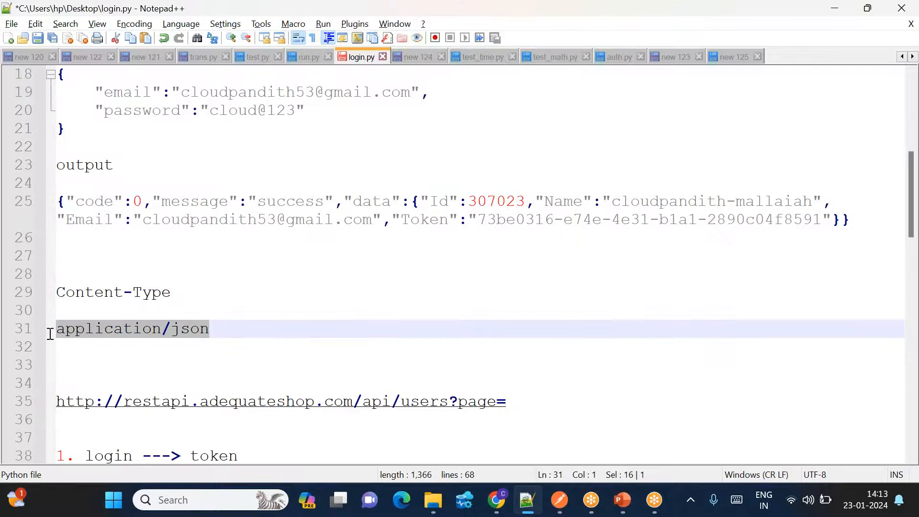
key("ctrl+c")
key("alt+Tab")
left_click(408, 406)
key("ctrl+v")
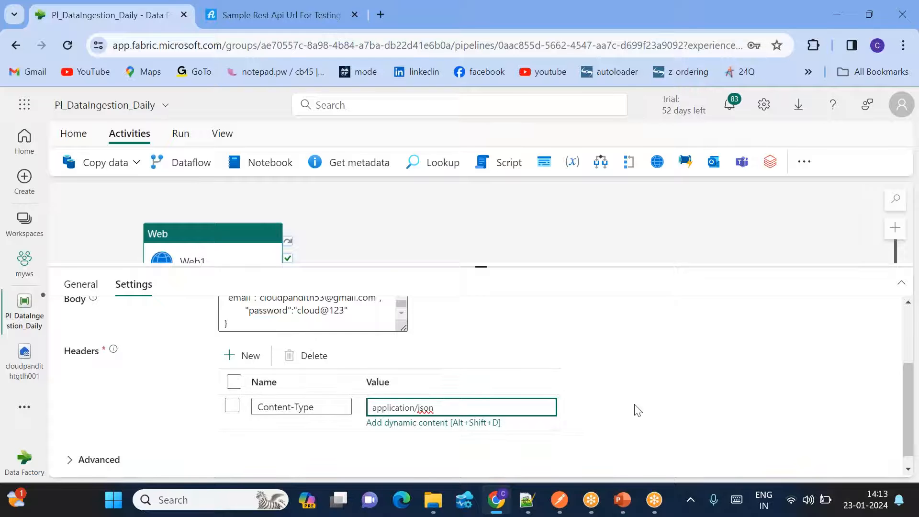
left_click(74, 134)
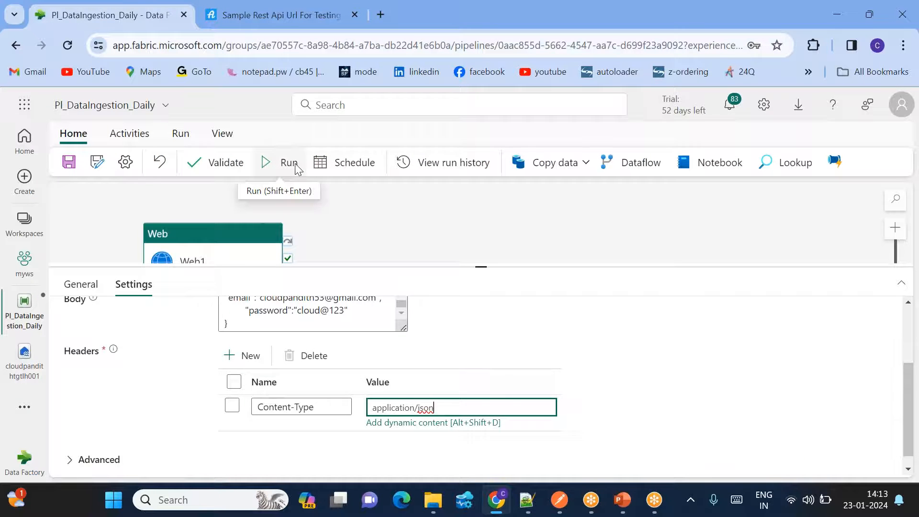
- Save and run Pl_DataIngestion_Daily, then check the Output tab showing Web1 In progress
left_click(296, 164)
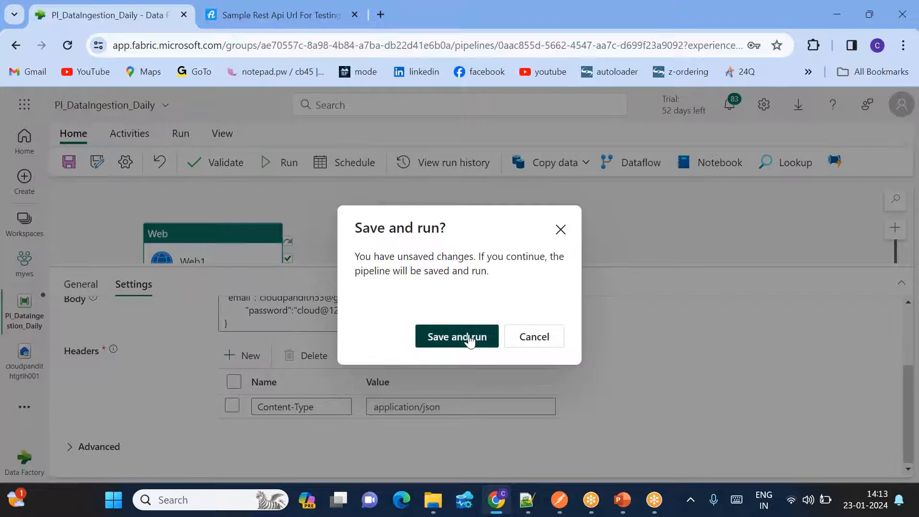
left_click(468, 337)
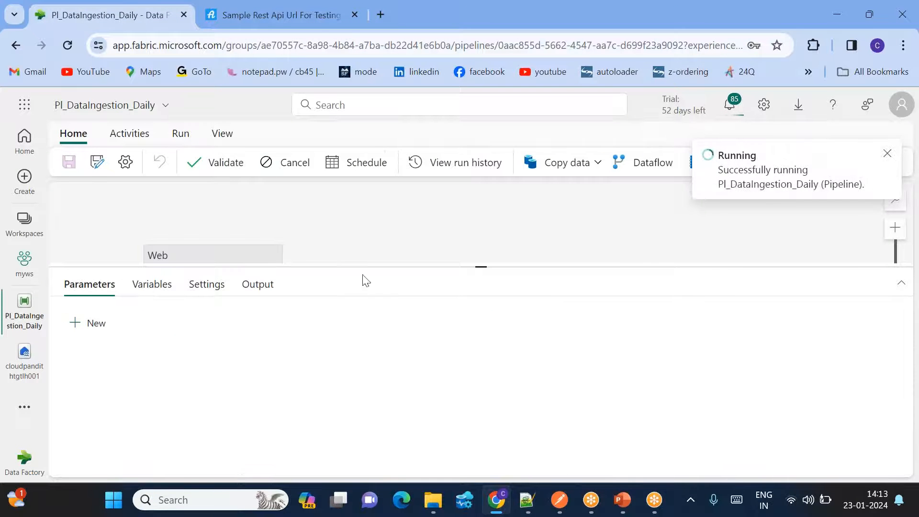
left_click_drag(486, 266, 478, 243)
left_click(220, 255)
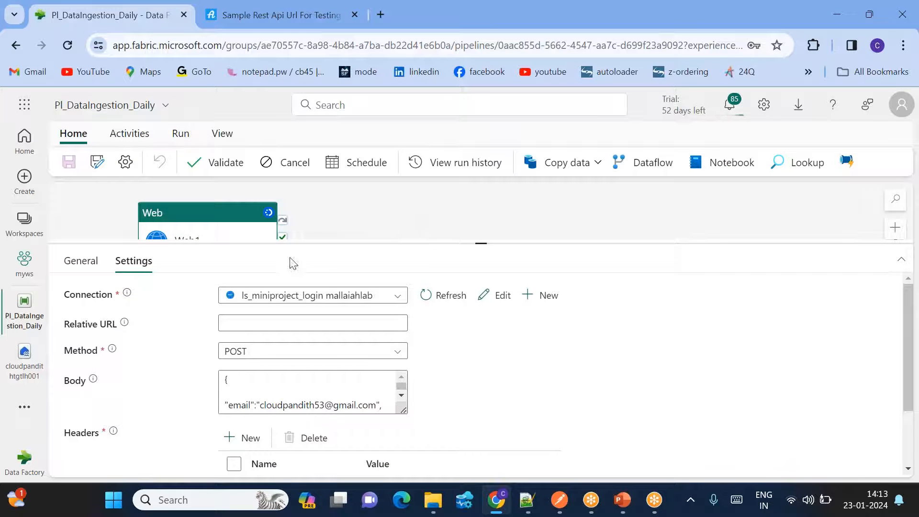
left_click(325, 226)
left_click(365, 294)
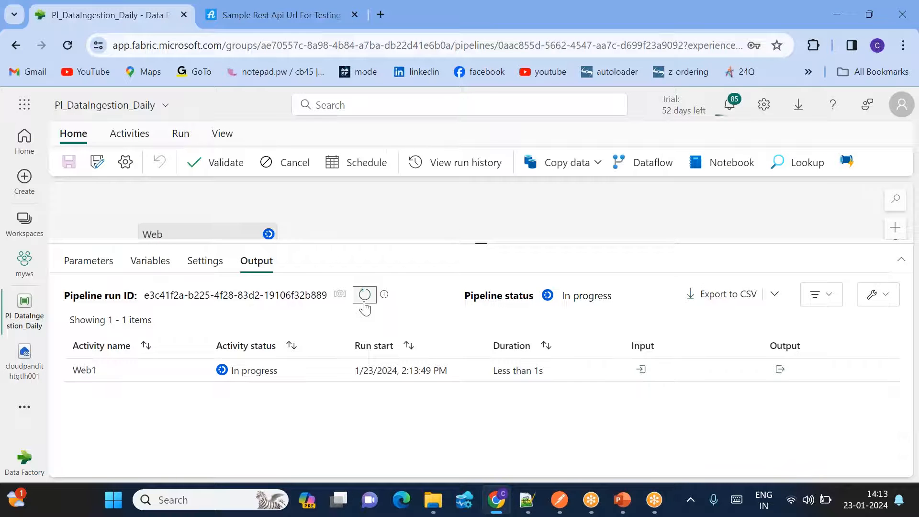
- Open Web1's output JSON at full size and copy the data block containing the Token
left_click(778, 370)
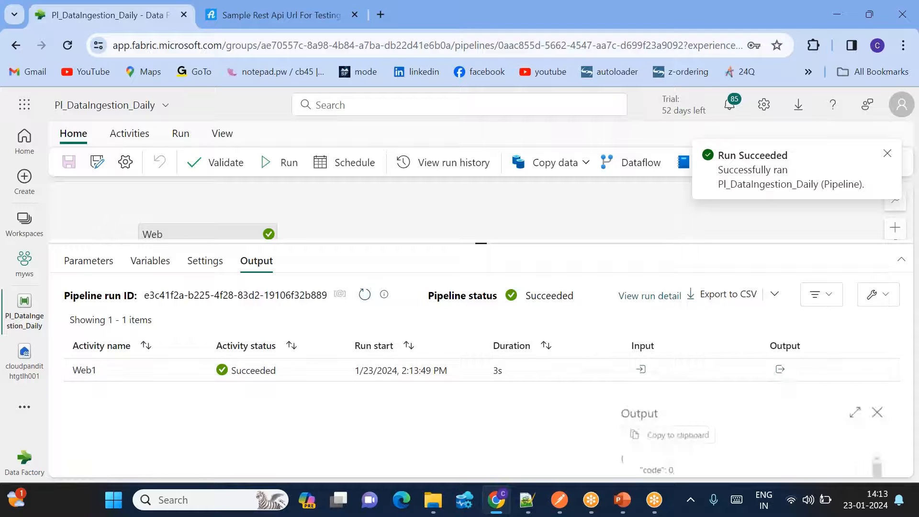
left_click(864, 406)
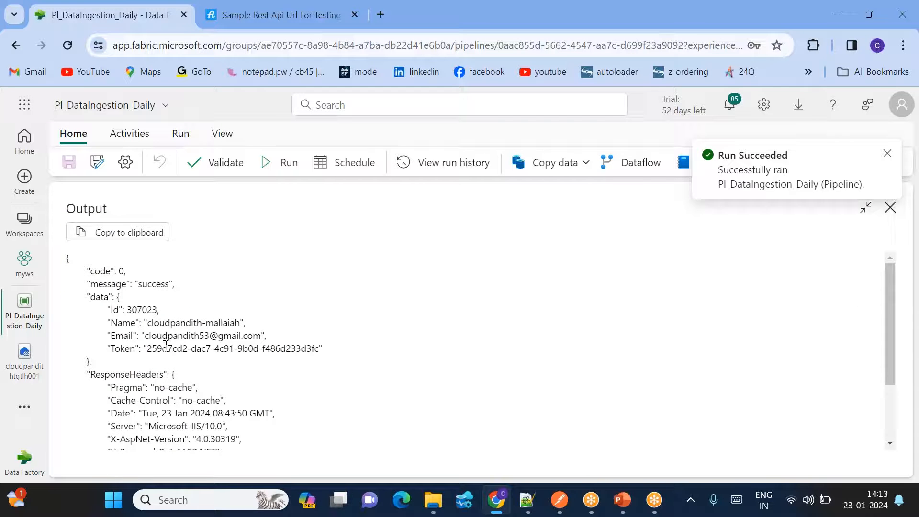
double_click(126, 348)
left_click_drag(94, 368, 69, 220)
key("ctrl+c")
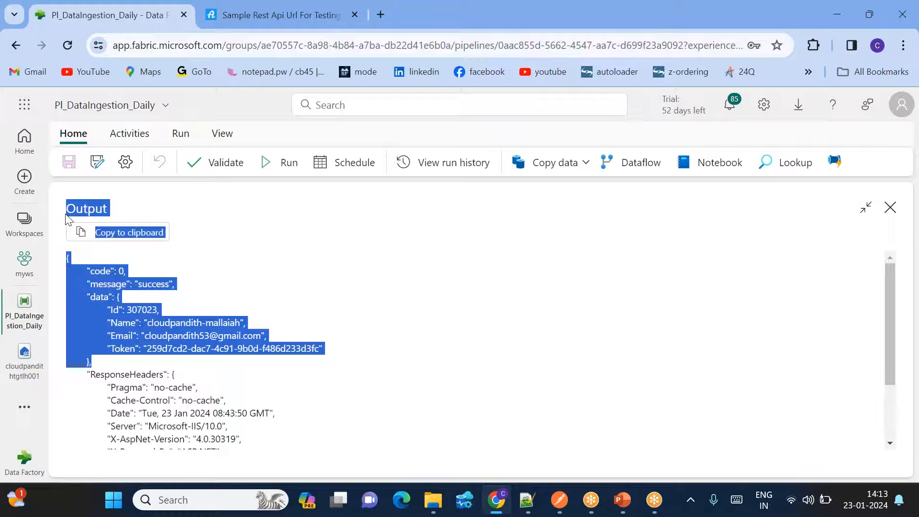
left_click(526, 500)
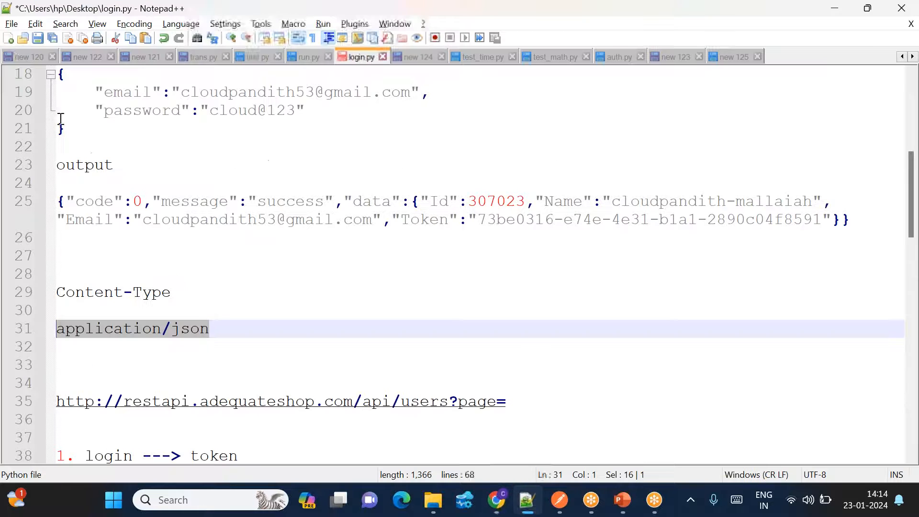
- Paste the Web1 output into a new Notepad++ tab and inspect its data and Token fields
left_click(8, 38)
key("ctrl+v")
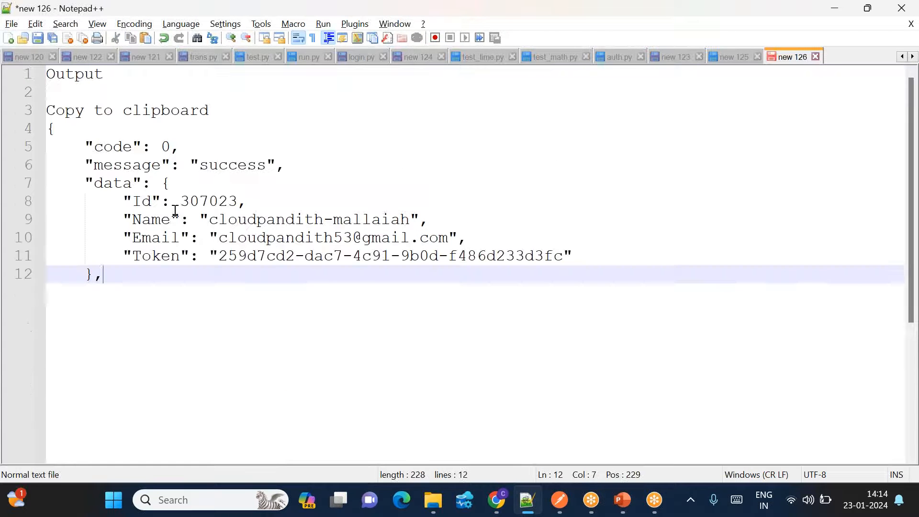
double_click(165, 255)
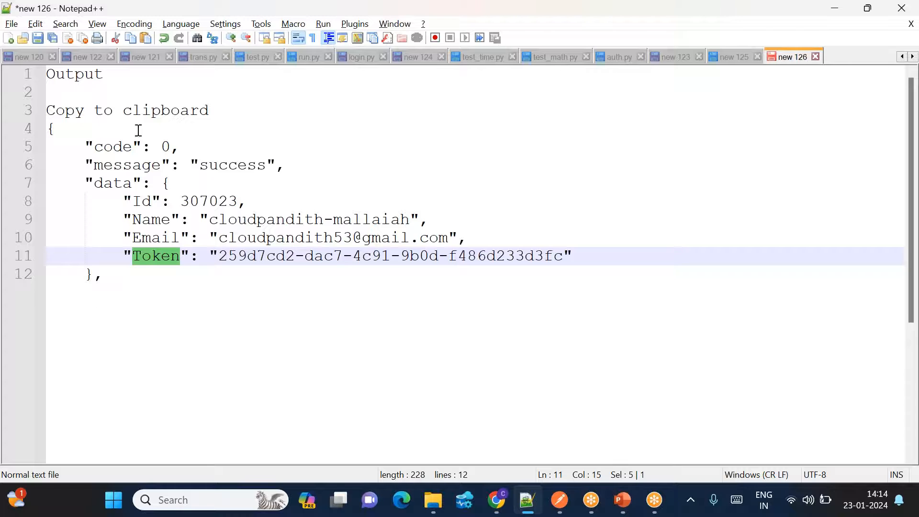
double_click(79, 74)
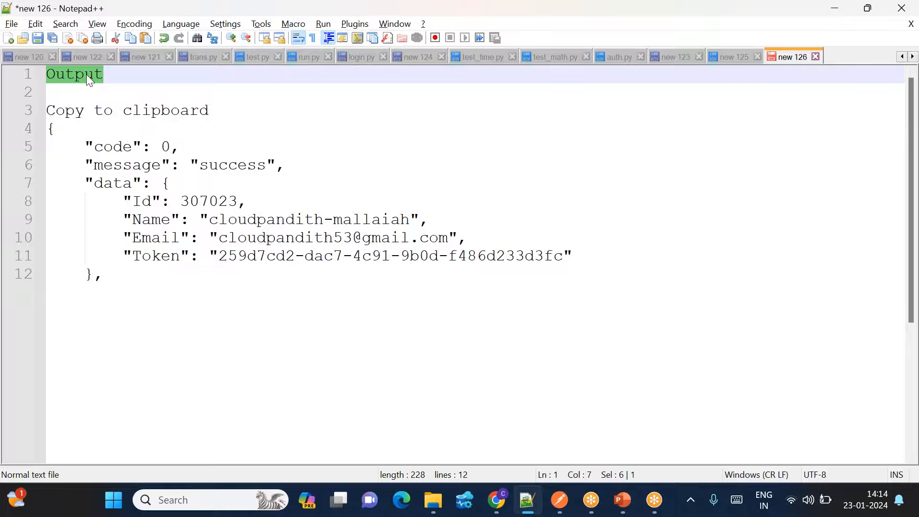
double_click(109, 183)
double_click(150, 256)
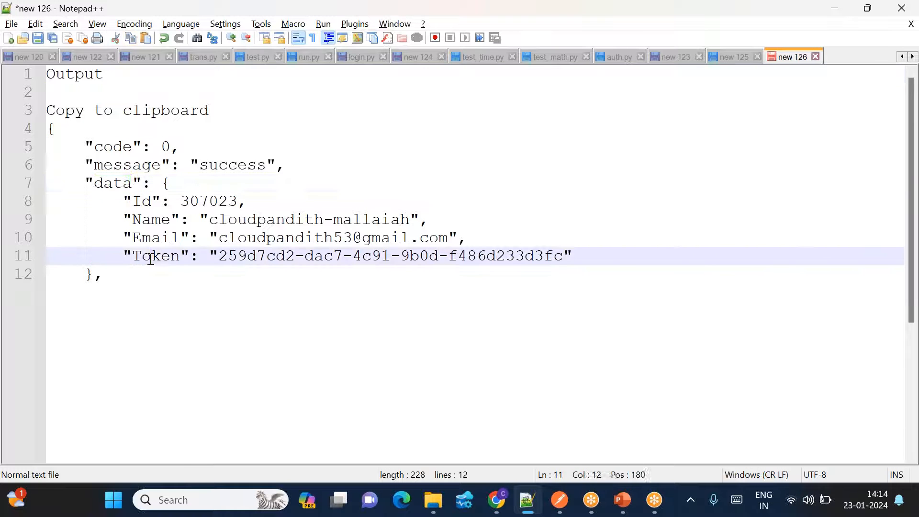
left_click(253, 328)
key("alt+Tab")
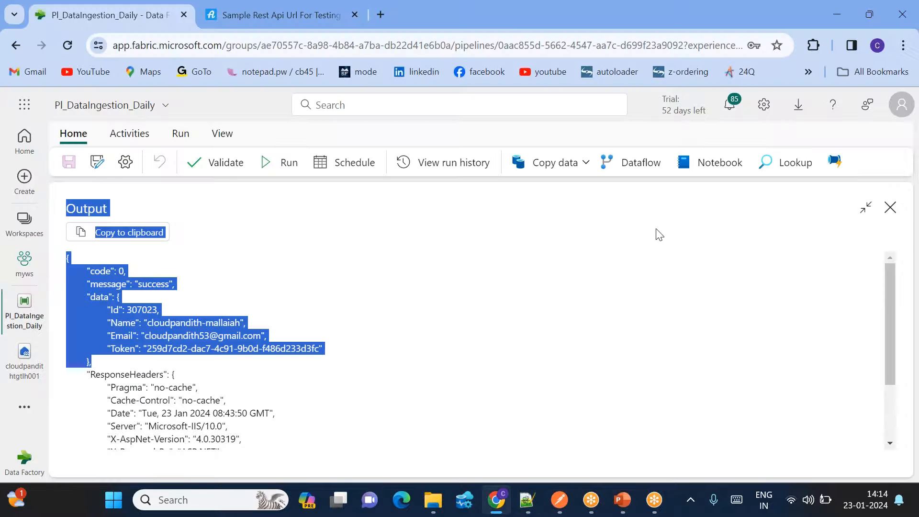
- Add a Lookup activity, Lookup1, connected to run on Web1's success
left_click(890, 207)
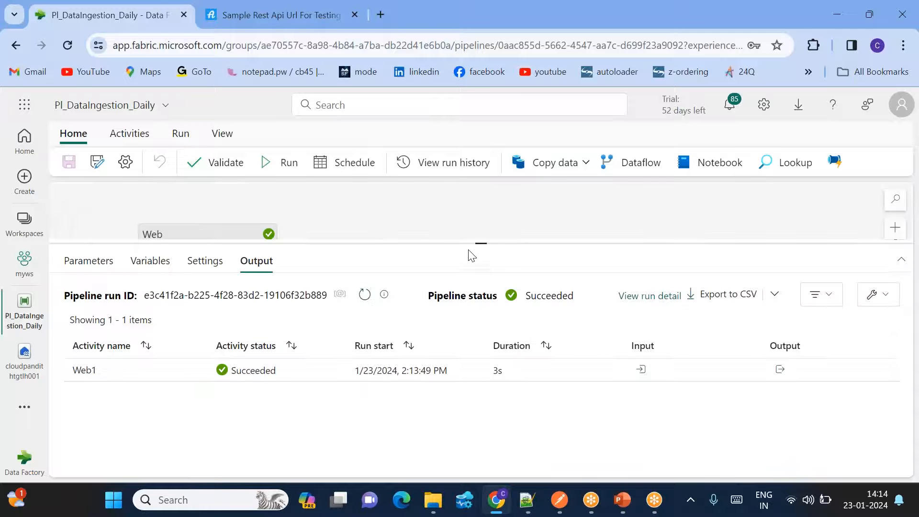
left_click_drag(483, 242, 480, 328)
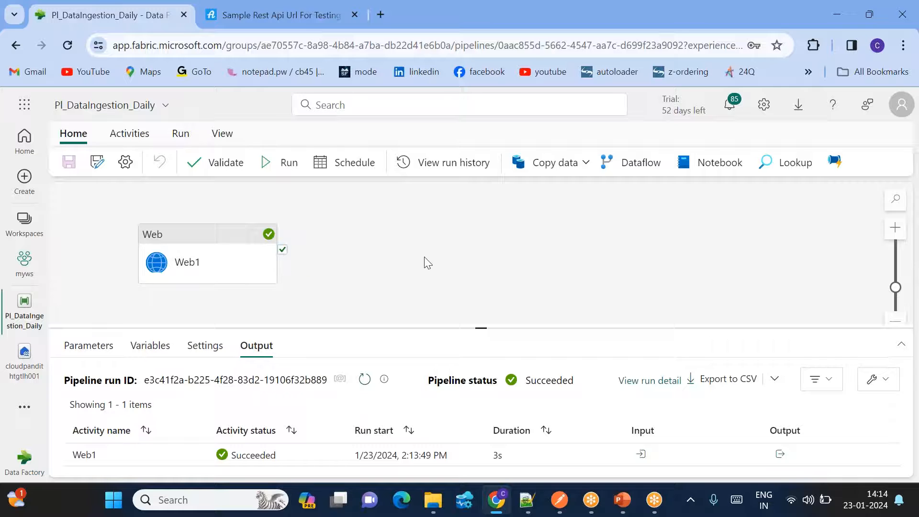
left_click(128, 133)
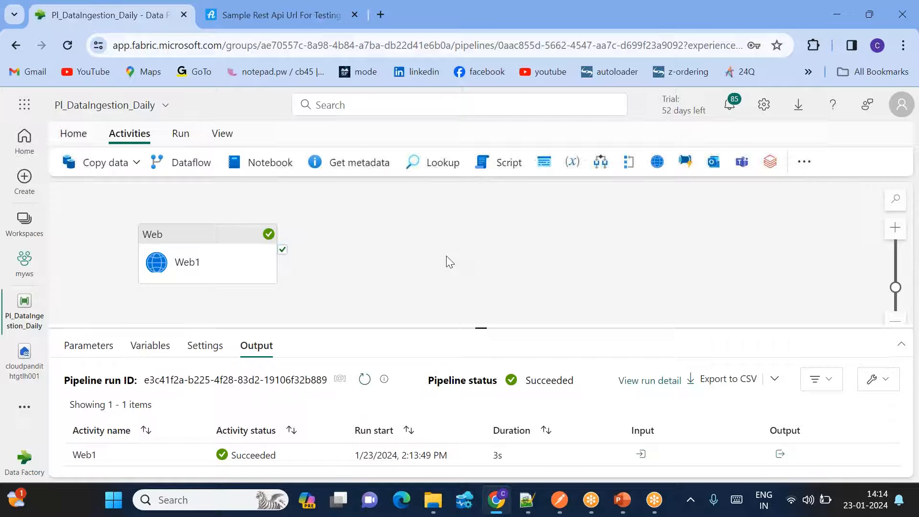
left_click(433, 162)
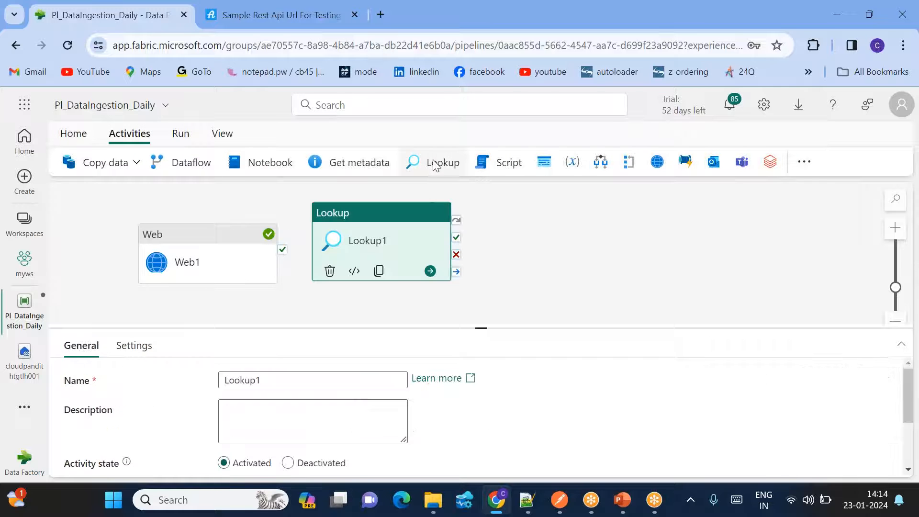
left_click_drag(282, 250, 398, 221)
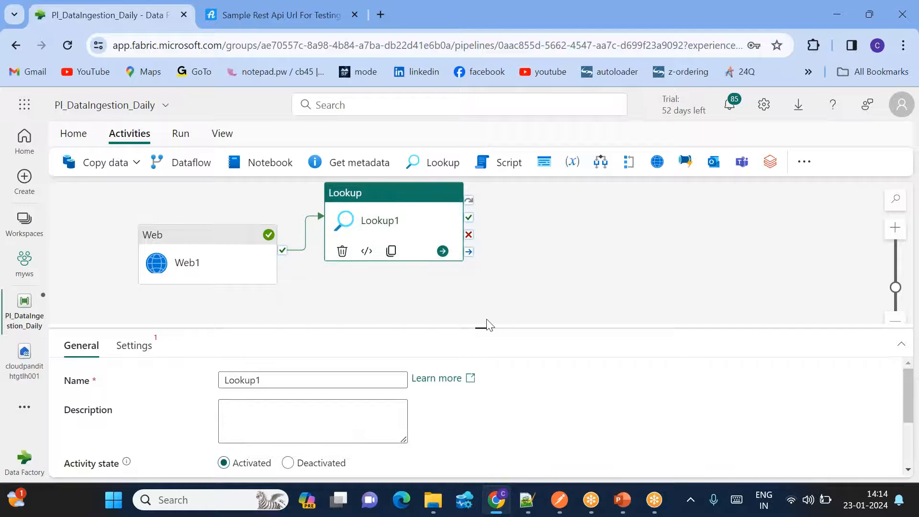
left_click_drag(487, 325, 481, 285)
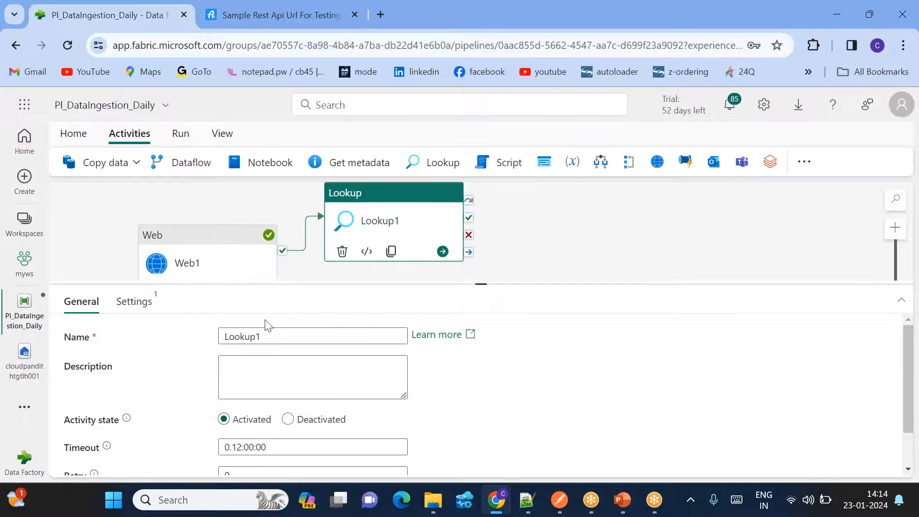
- Set Lookup1's data store type to External, search for a rest connector, then cancel
left_click(136, 301)
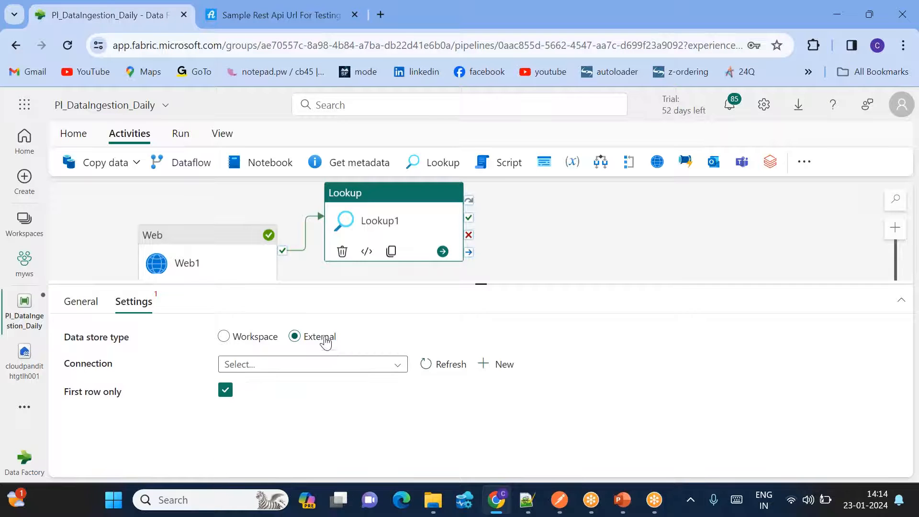
left_click(498, 368)
type("rest")
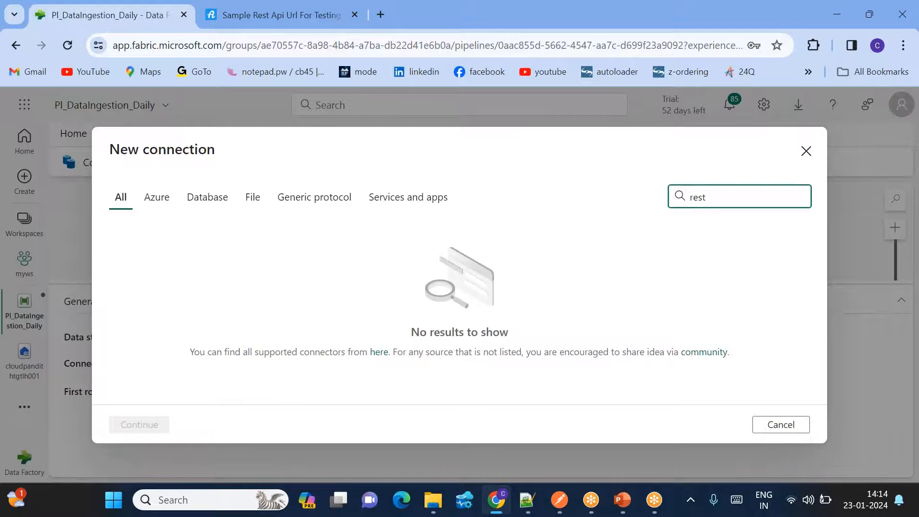
key("BackSpace")
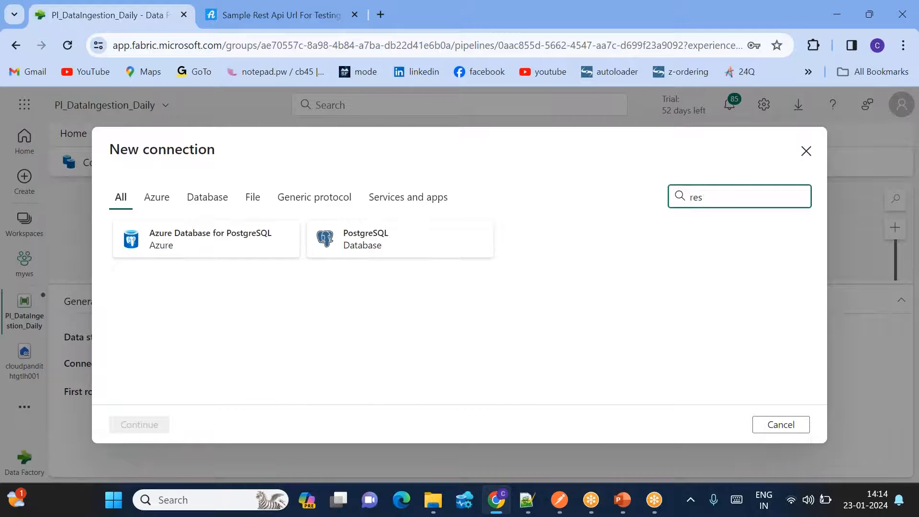
key("BackSpace")
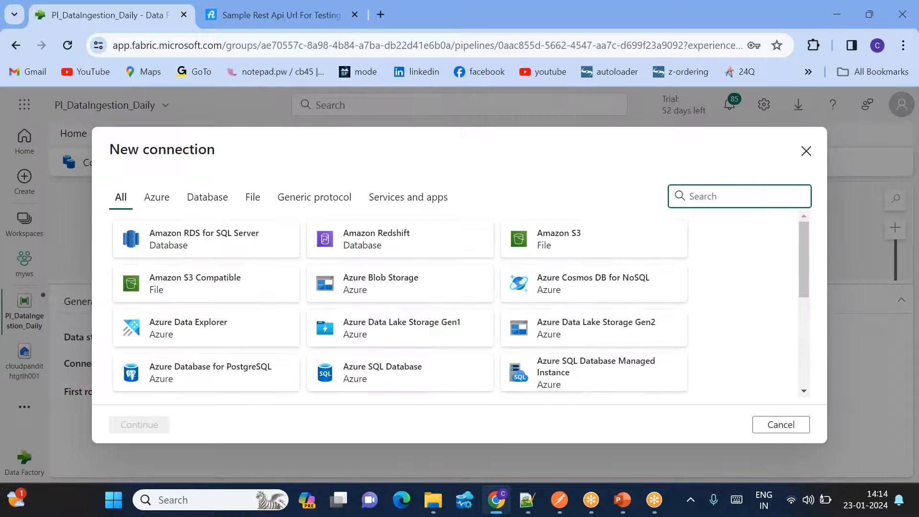
type("rest")
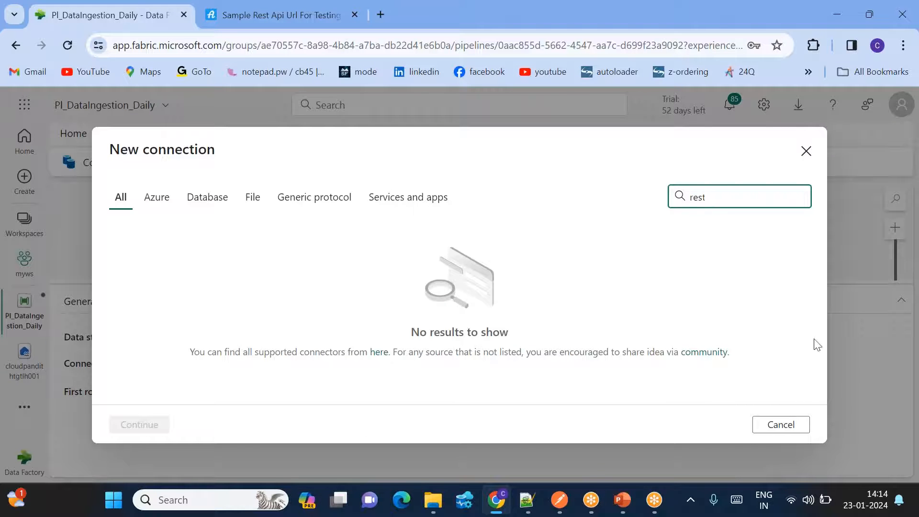
left_click(785, 424)
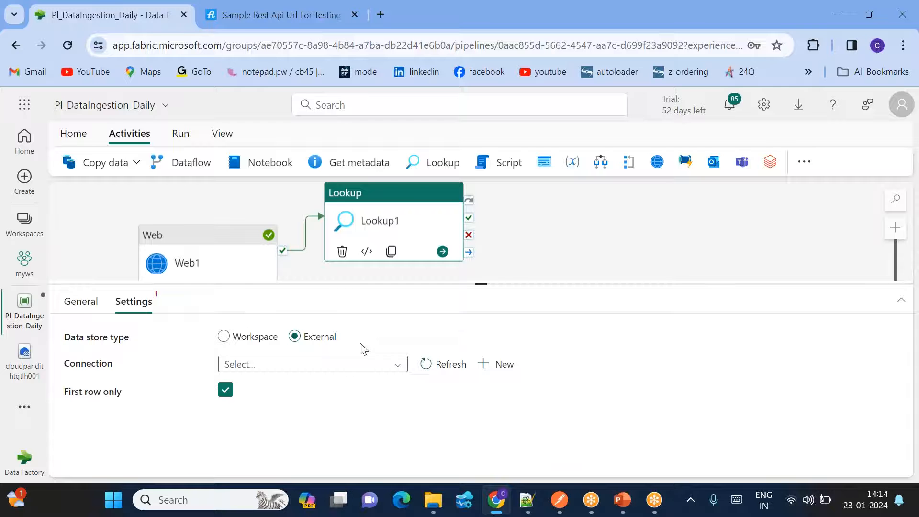
left_click_drag(483, 284, 480, 375)
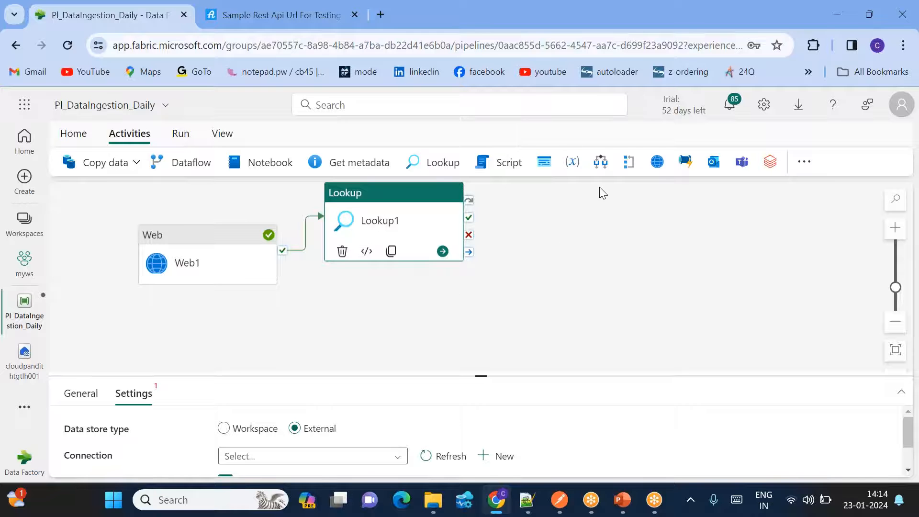
- Add a Copy data activity, Copy data1, beside Lookup1 on the canvas
left_click(117, 165)
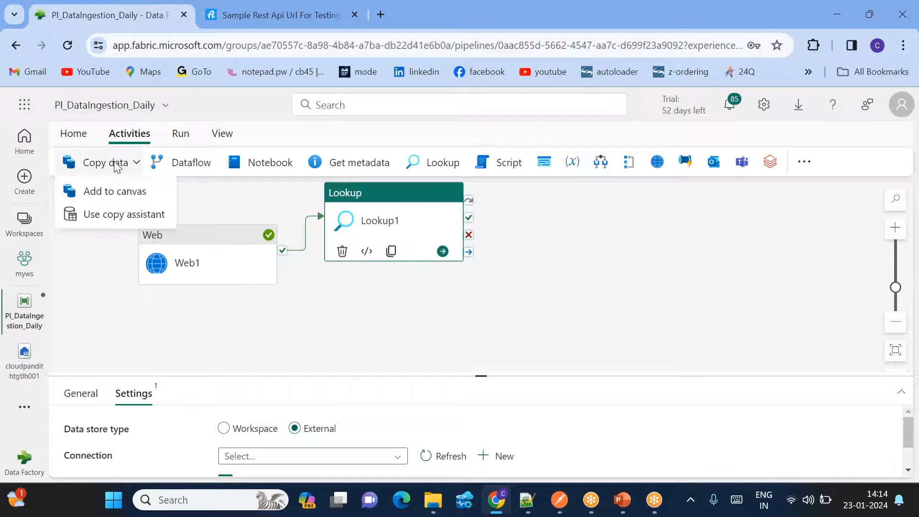
left_click(119, 198)
left_click_drag(605, 243, 585, 321)
left_click_drag(484, 377, 480, 340)
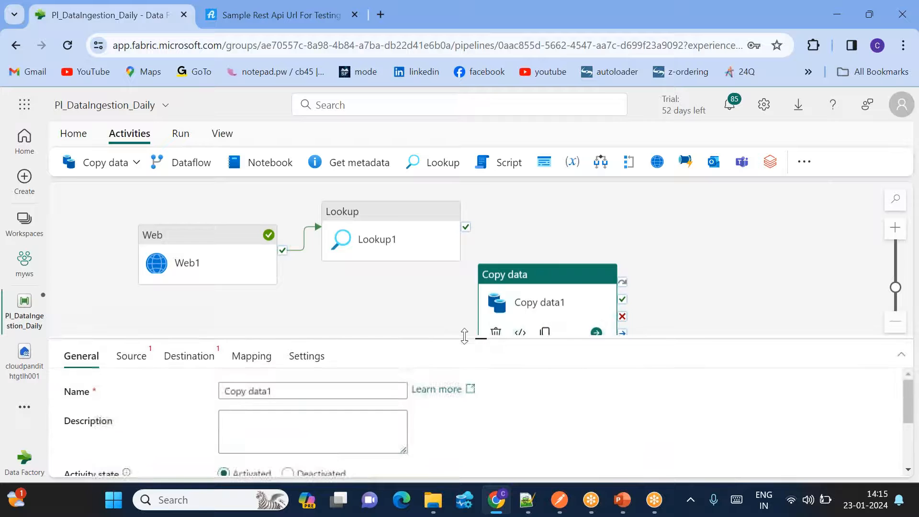
left_click(480, 337)
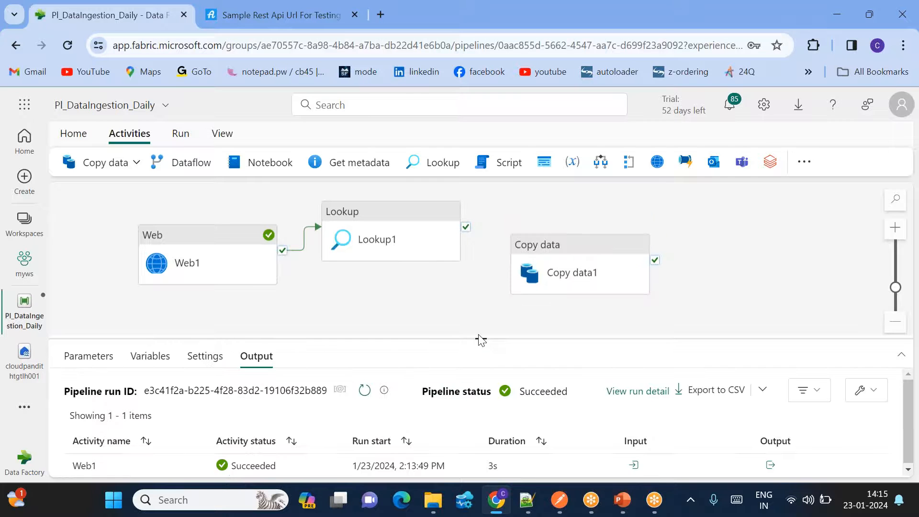
left_click_drag(479, 339, 475, 287)
left_click(566, 261)
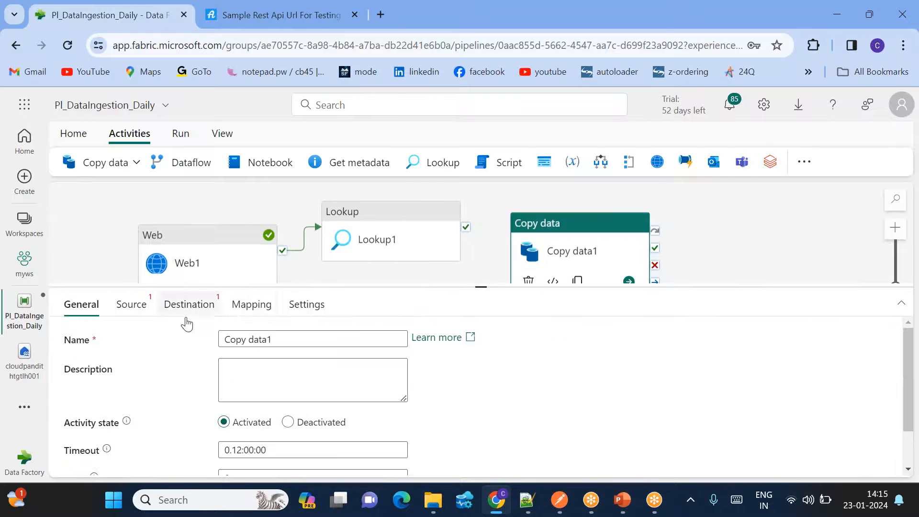
- Begin a new REST connection for Copy data1's source
left_click(123, 309)
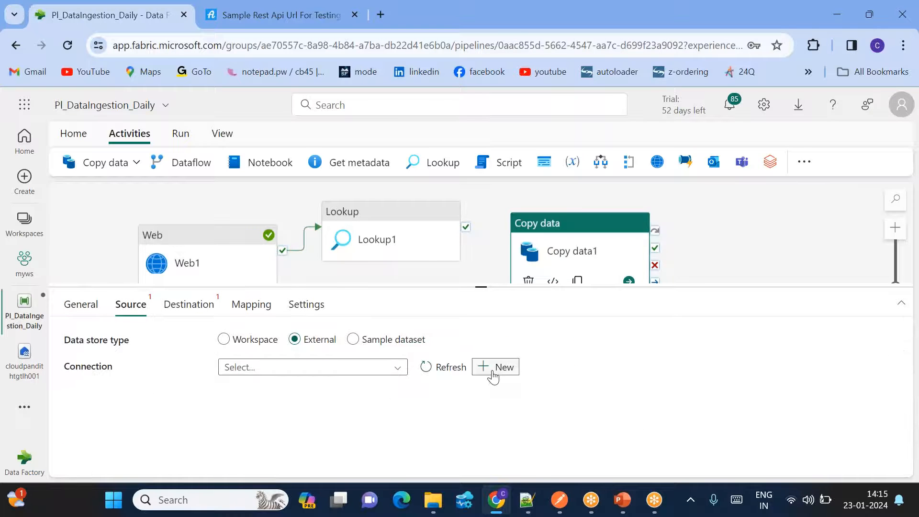
left_click(493, 373)
type("rest")
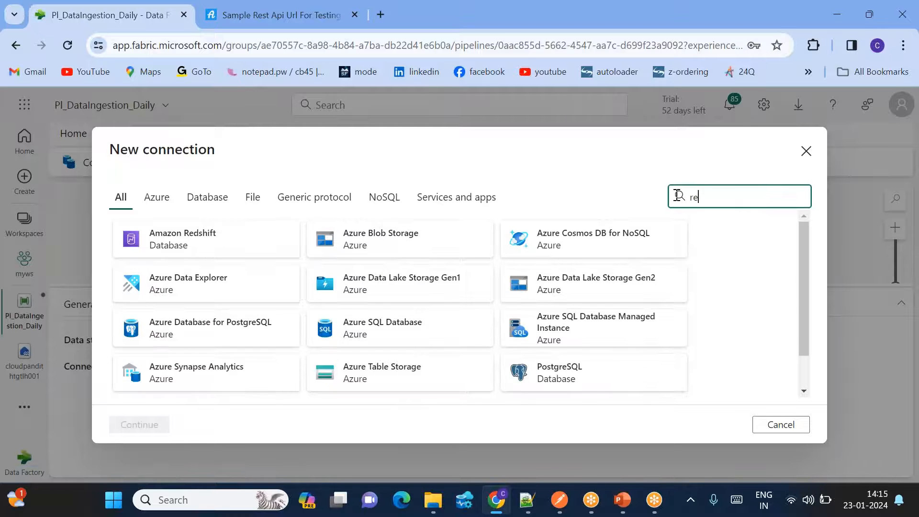
left_click(293, 236)
left_click(292, 237)
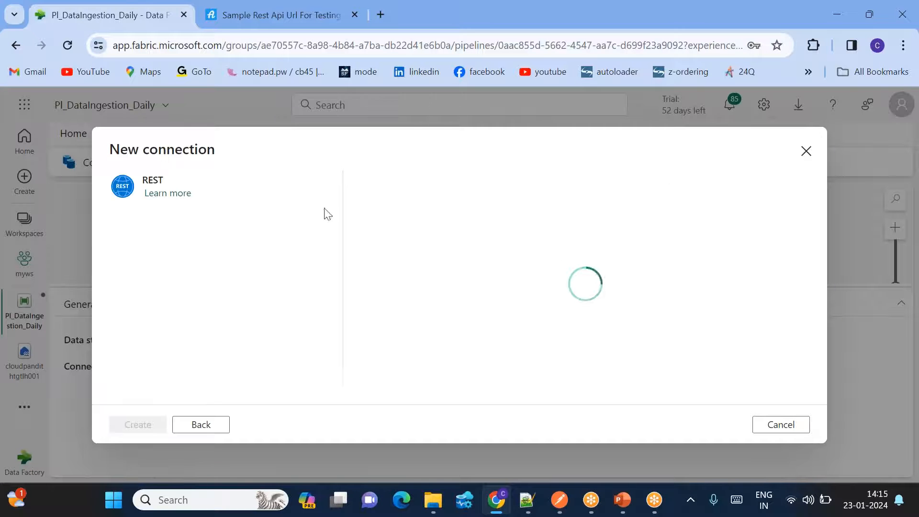
left_click(464, 215)
- Copy the Get All Users API URL from the appsloveworld sample page, then return to Fabric
left_click(243, 15)
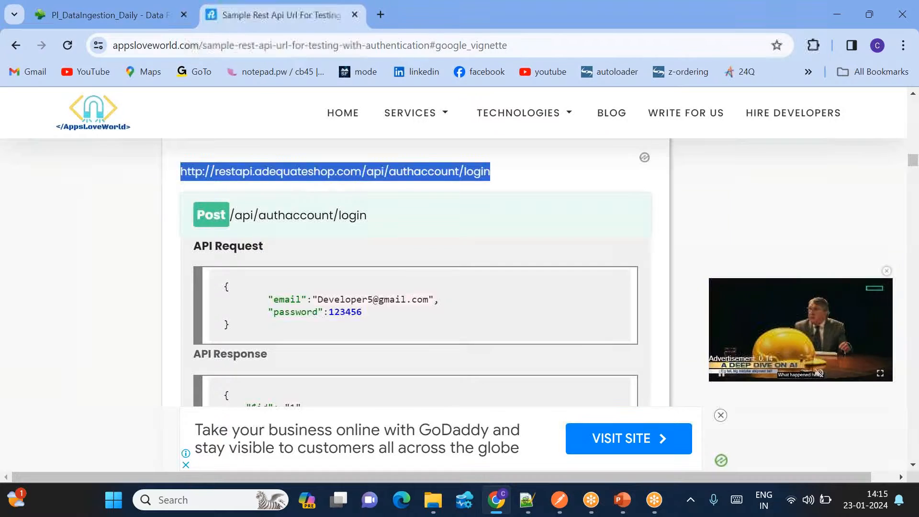
scroll(416, 273, "down", 10)
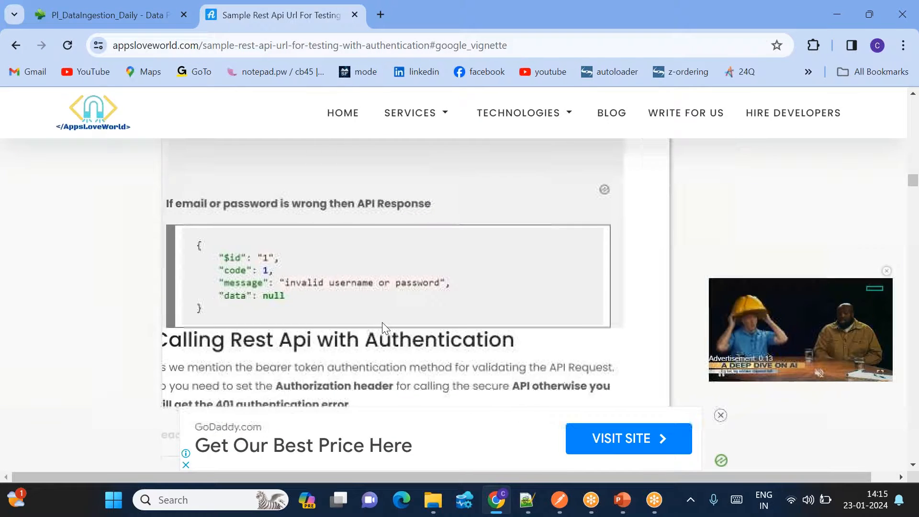
scroll(381, 322, "down", 8)
scroll(385, 328, "down", 5)
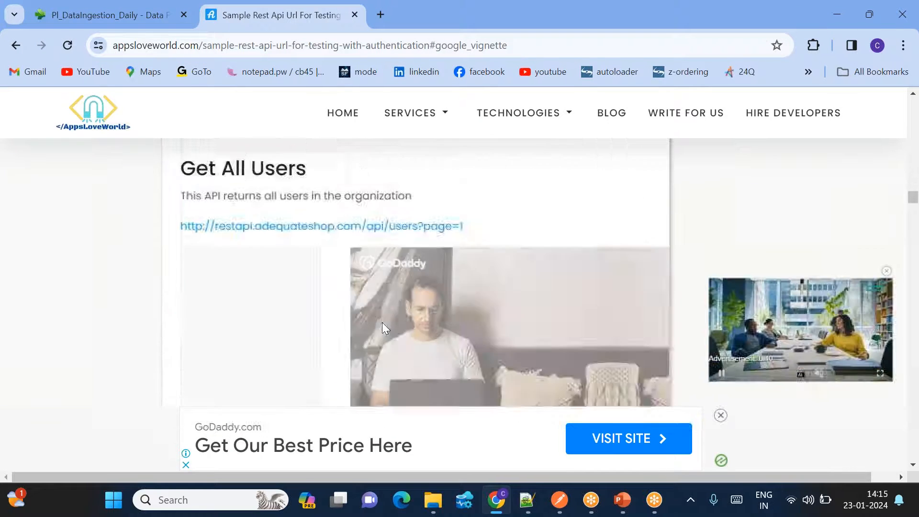
left_click_drag(497, 211, 174, 207)
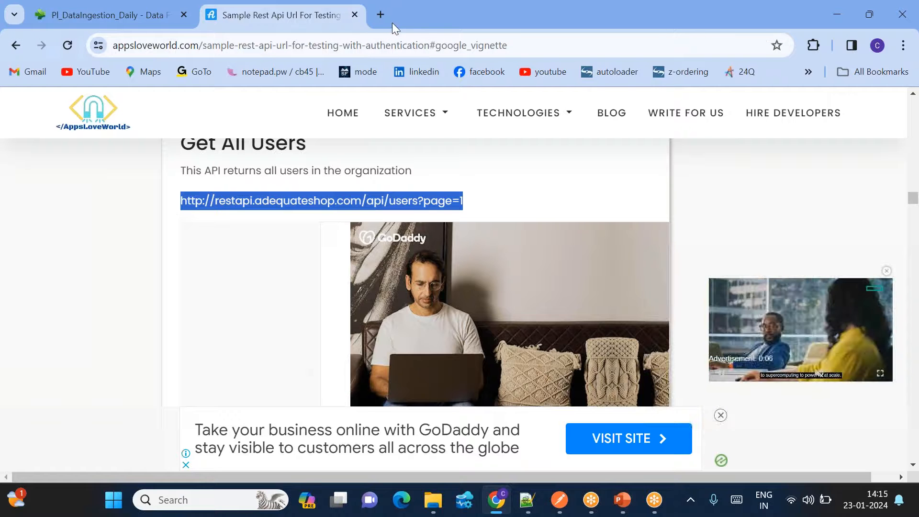
left_click(139, 15)
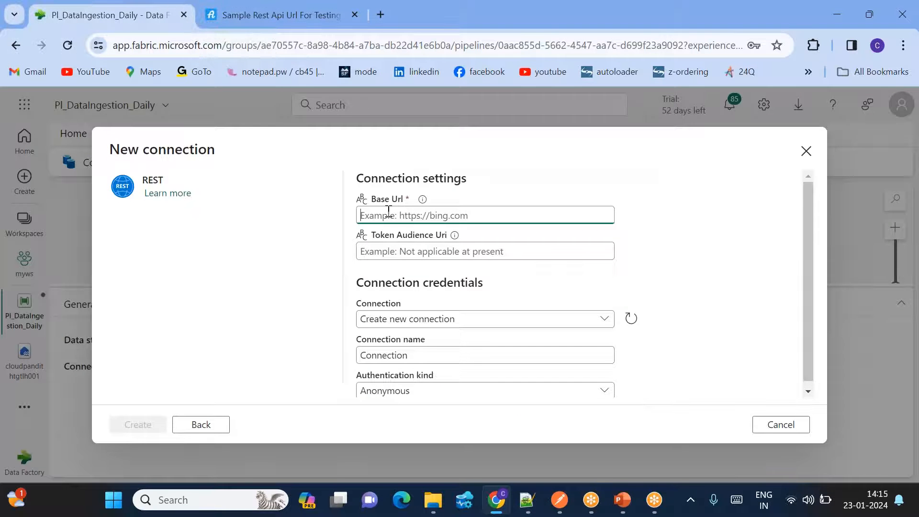
- Paste the users API URL as the Base Url and rename the connection to ls_miniproject_source
key("ctrl+v")
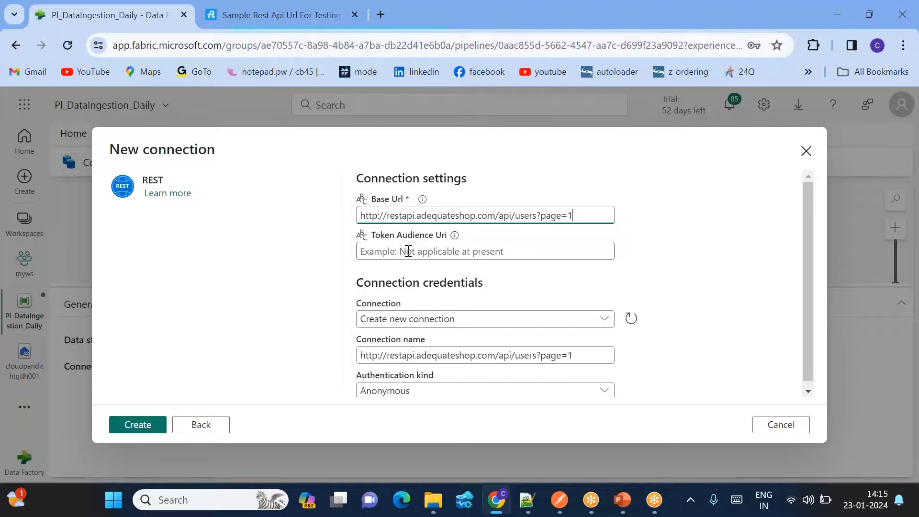
triple_click(407, 355)
key("BackSpace")
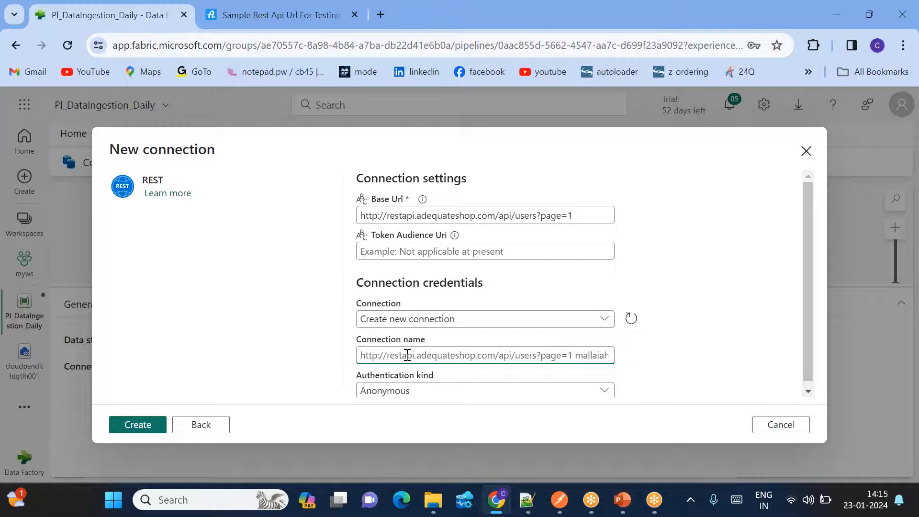
type("ls_miniproject_source")
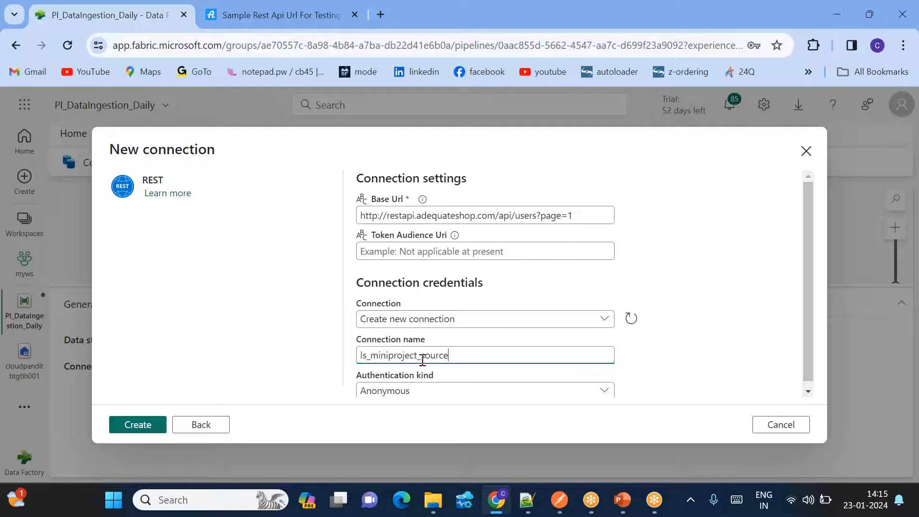
- Choose Basic authentication, enter the account's username and password, and create the connection
scroll(423, 360, "down", 1)
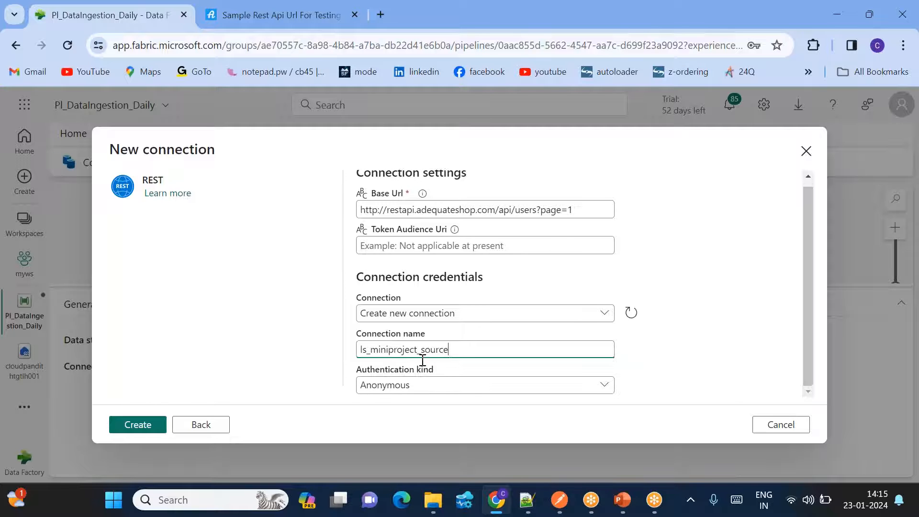
left_click(403, 388)
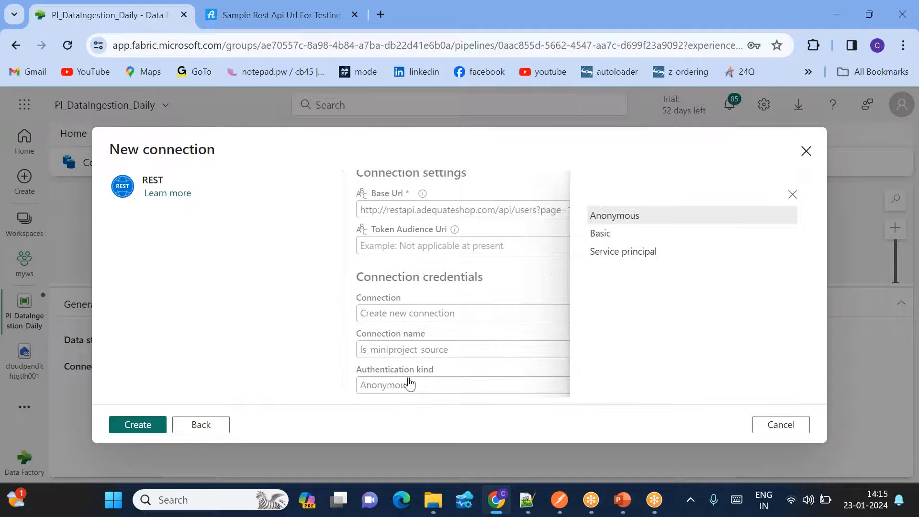
left_click(599, 234)
scroll(537, 299, "down", 1)
scroll(535, 298, "up", 2)
scroll(467, 254, "down", 2)
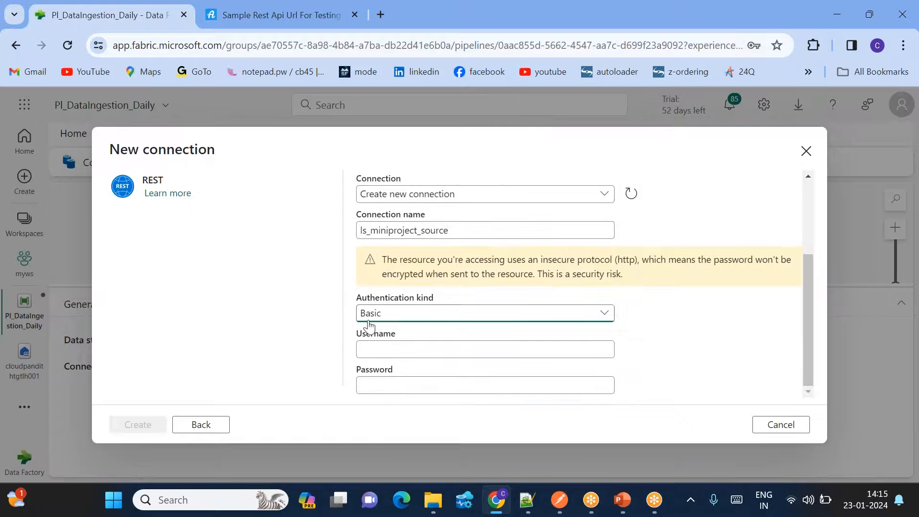
left_click(385, 344)
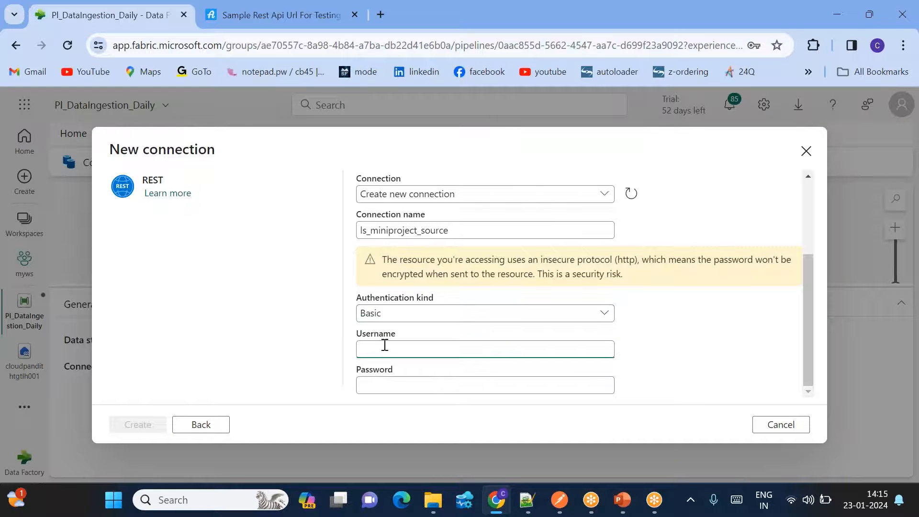
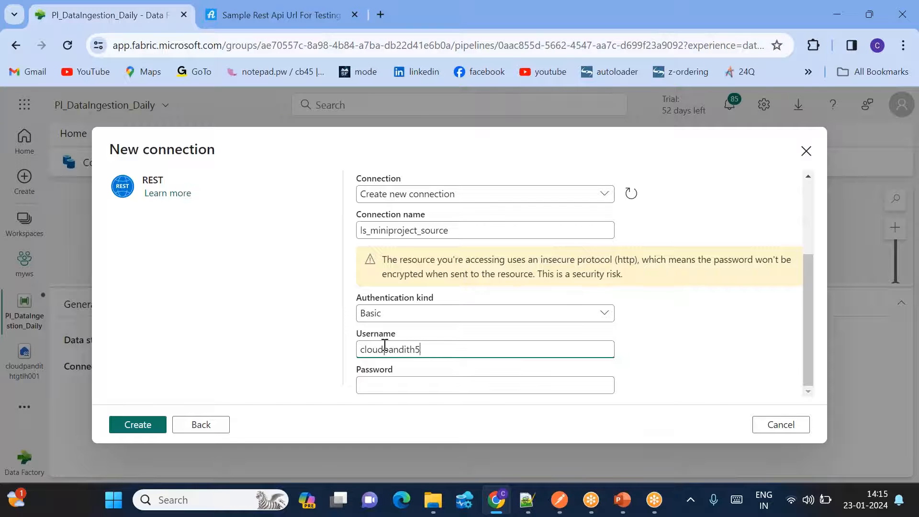
key("Tab")
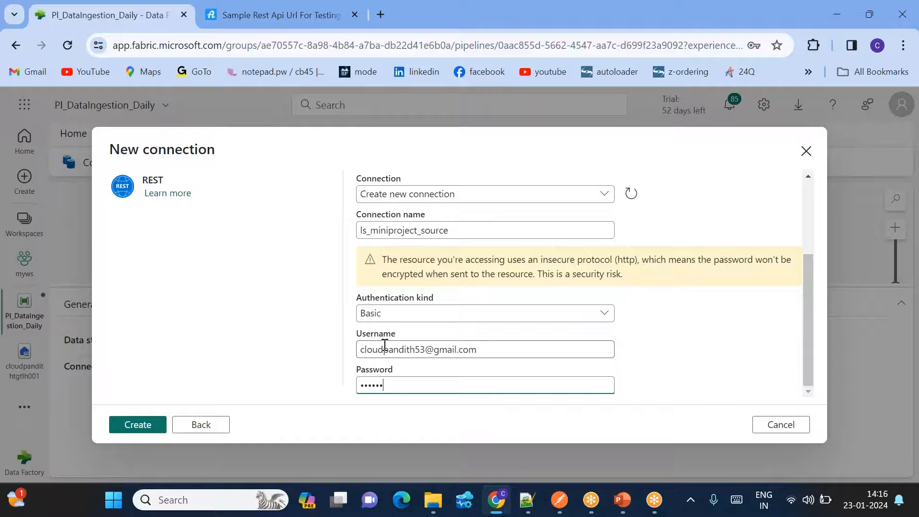
left_click(139, 424)
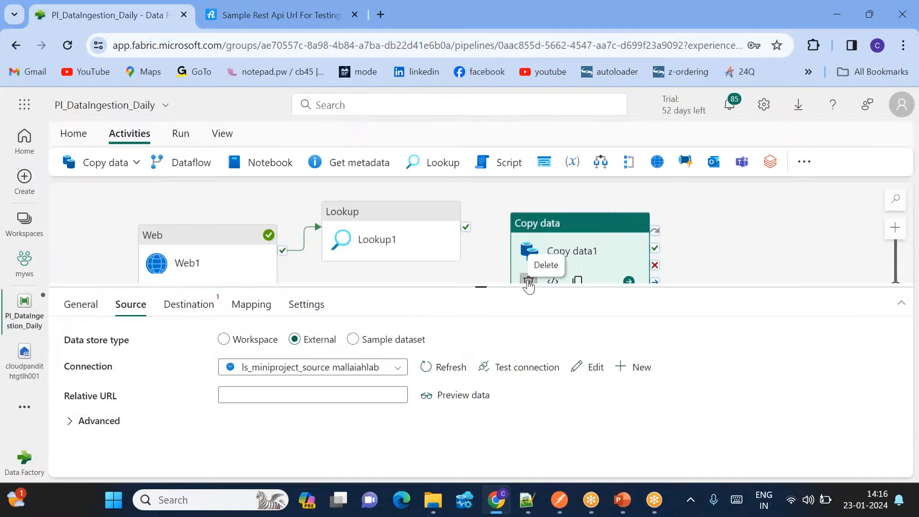
- Delete Copy data1 and set Lookup1's connection to ls_miniproject_source
left_click(528, 281)
left_click(376, 220)
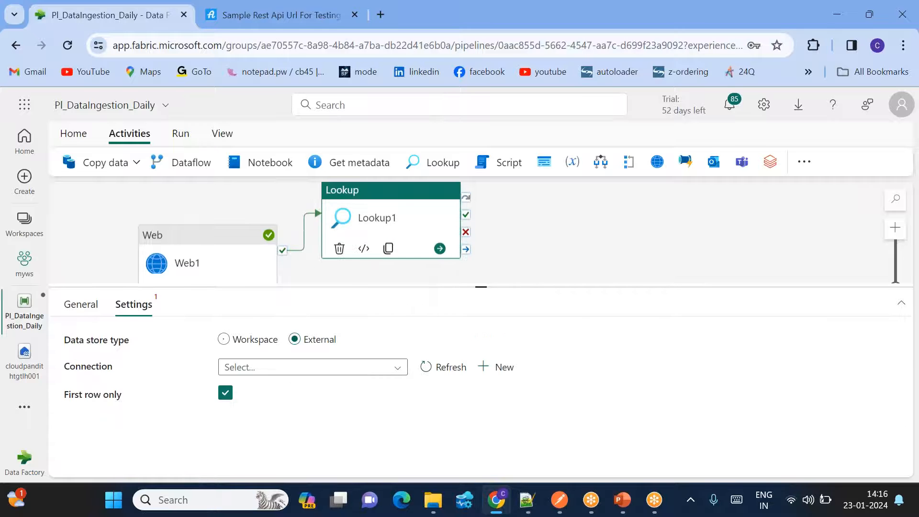
left_click(276, 369)
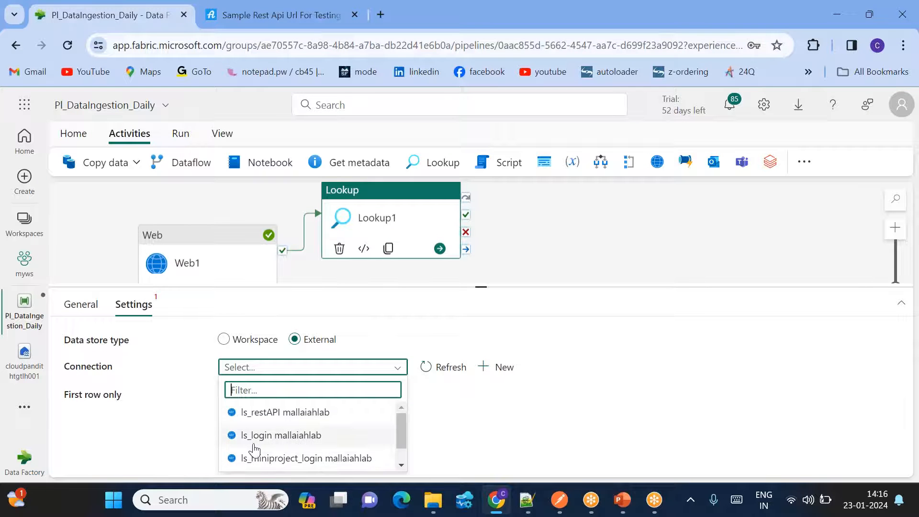
scroll(242, 443, "down", 1)
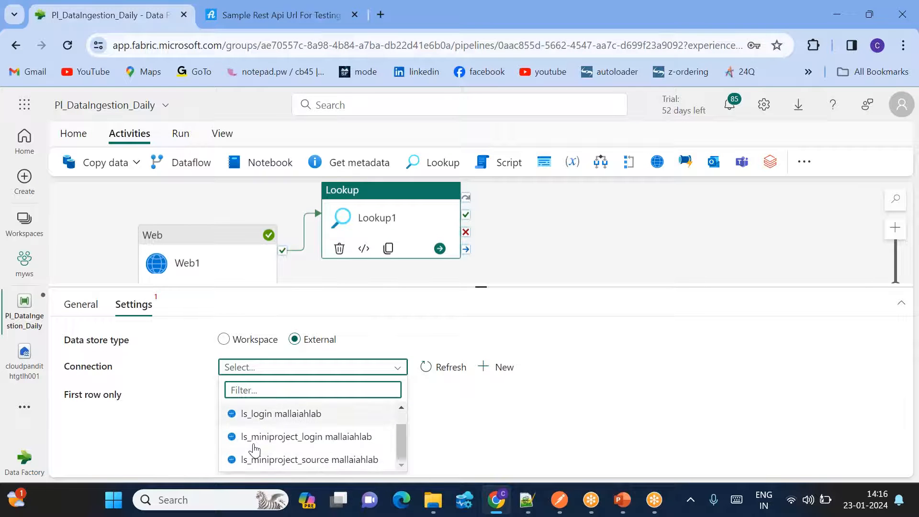
left_click(291, 460)
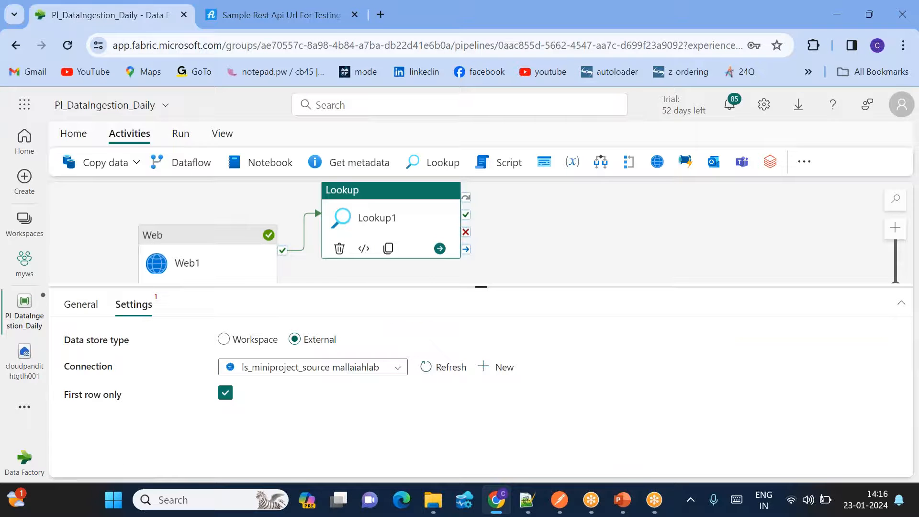
scroll(336, 412, "down", 1)
scroll(306, 400, "up", 1)
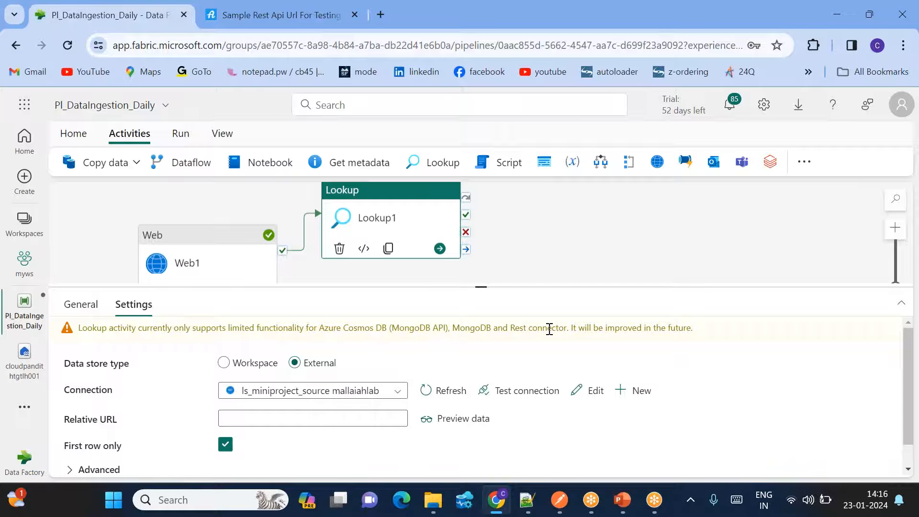
scroll(507, 383, "down", 1)
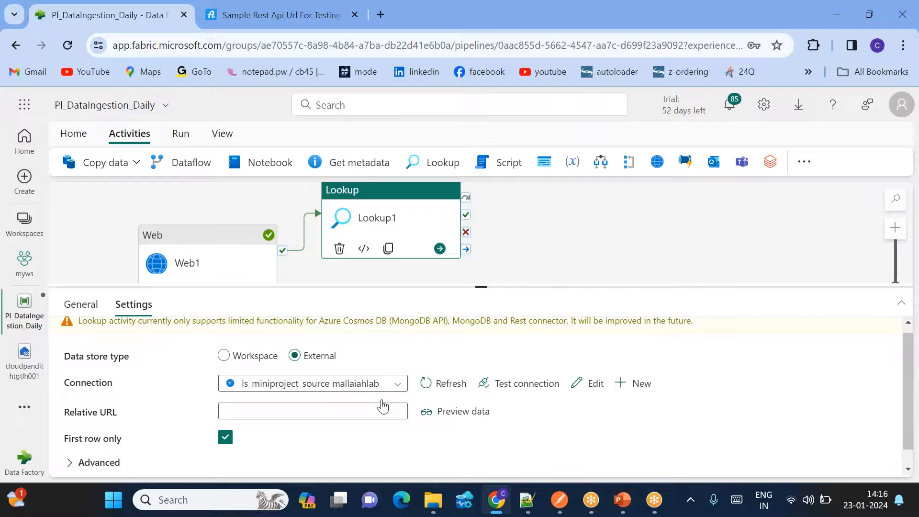
scroll(381, 403, "down", 1)
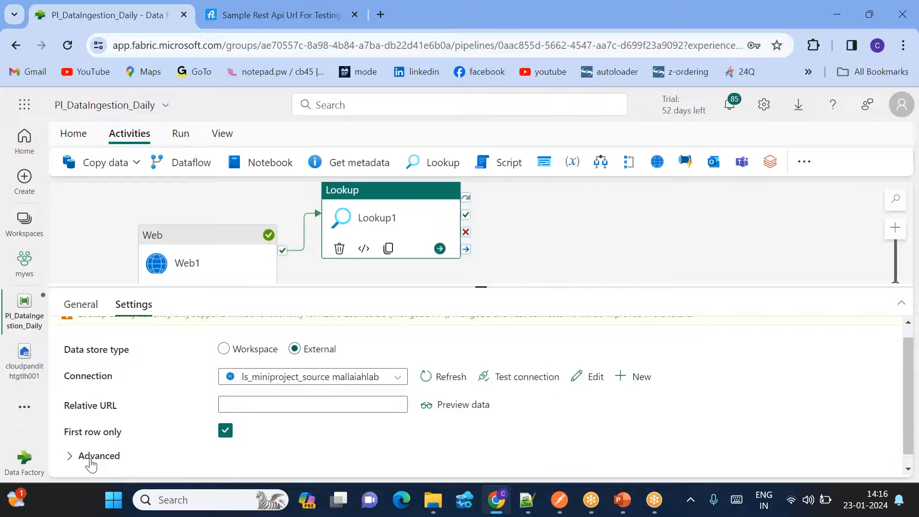
- Expand Lookup1's Advanced options and add a blank Additional headers row
left_click(75, 459)
scroll(76, 461, "down", 3)
mouse_move(143, 411)
scroll(268, 378, "up", 3)
scroll(225, 389, "down", 3)
scroll(258, 391, "down", 3)
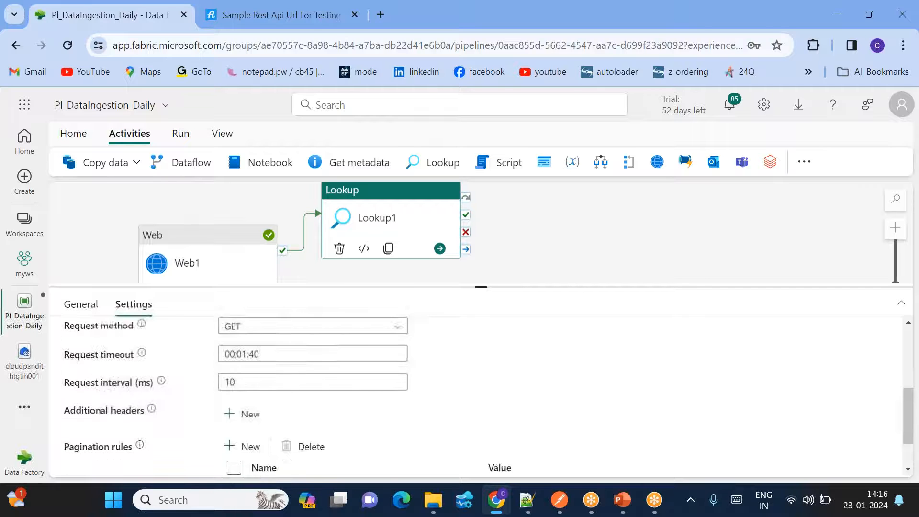
left_click(247, 407)
scroll(302, 404, "down", 3)
left_click(268, 391)
- Copy 'Authorization' from the sample page's header example and paste it as the header Name
left_click(241, 13)
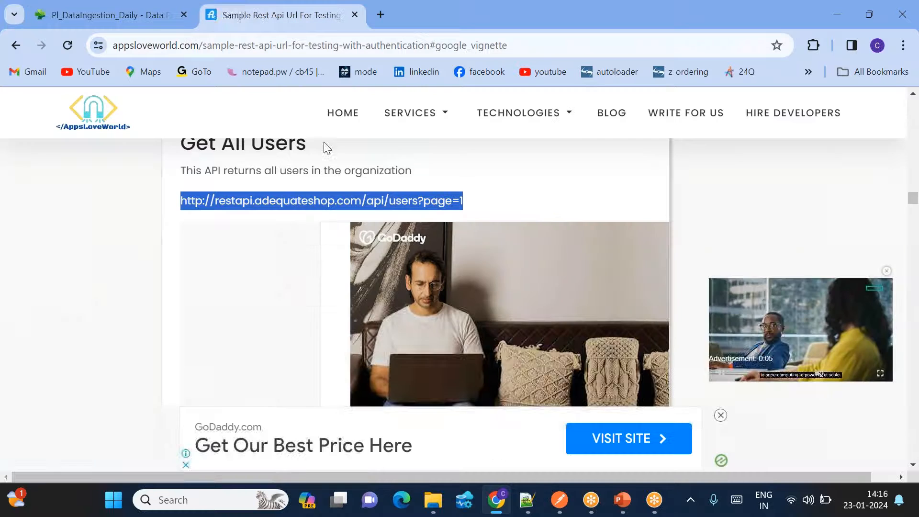
scroll(285, 303, "up", 10)
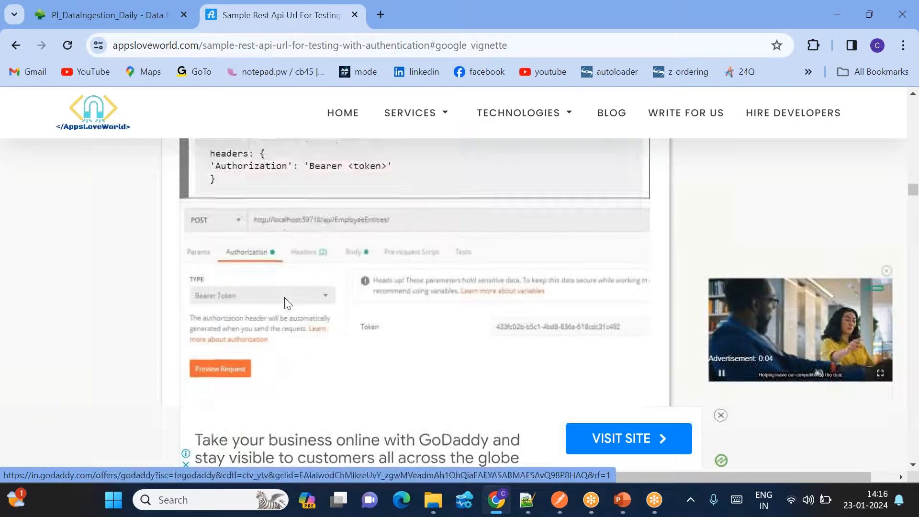
double_click(250, 312)
key("ctrl+c")
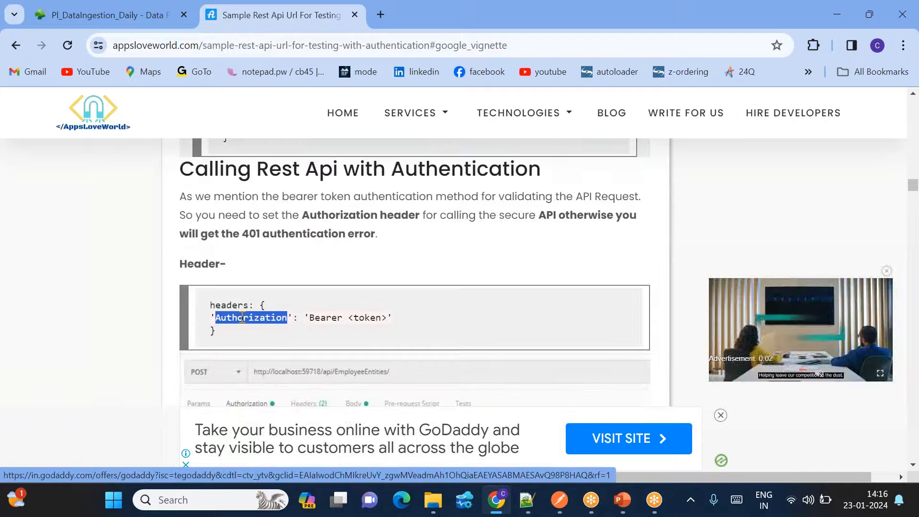
left_click(109, 15)
key("ctrl+v")
- Copy 'Bearer' from the same header example and move to the header's Value field
left_click(239, 18)
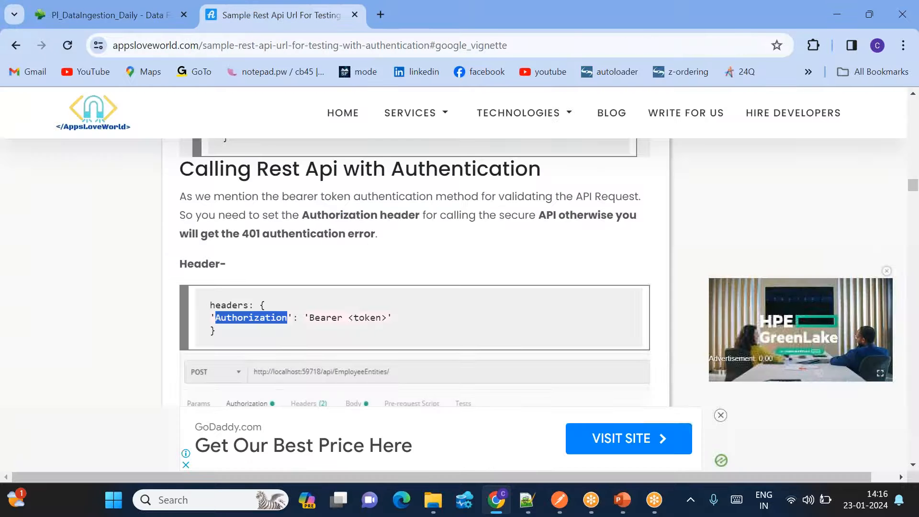
double_click(326, 318)
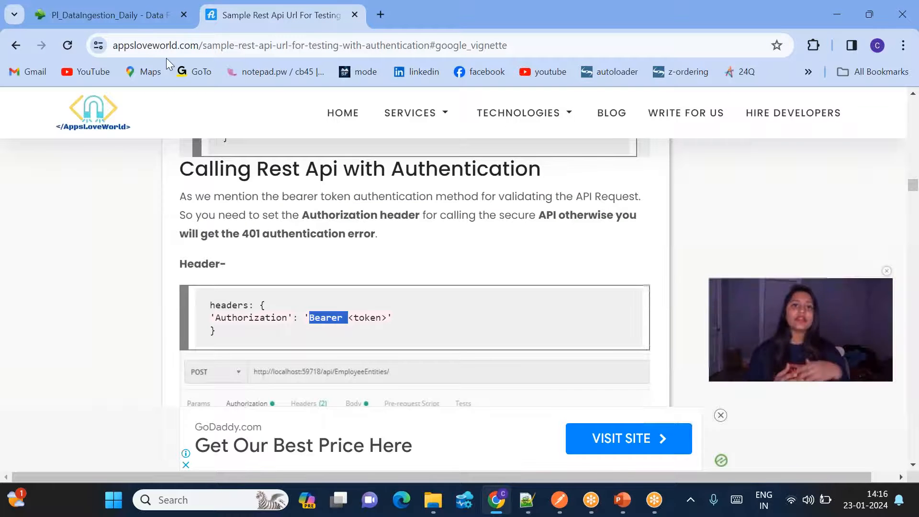
left_click(130, 22)
left_click(389, 392)
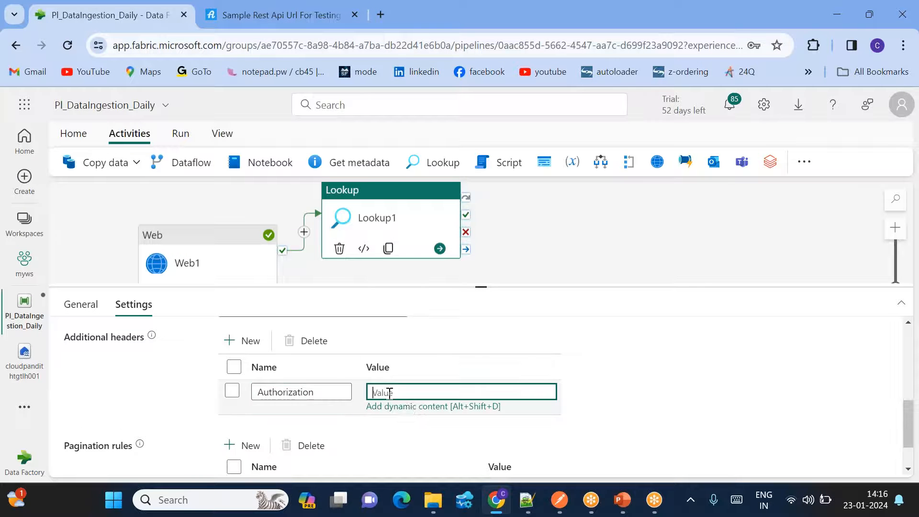
left_click(412, 407)
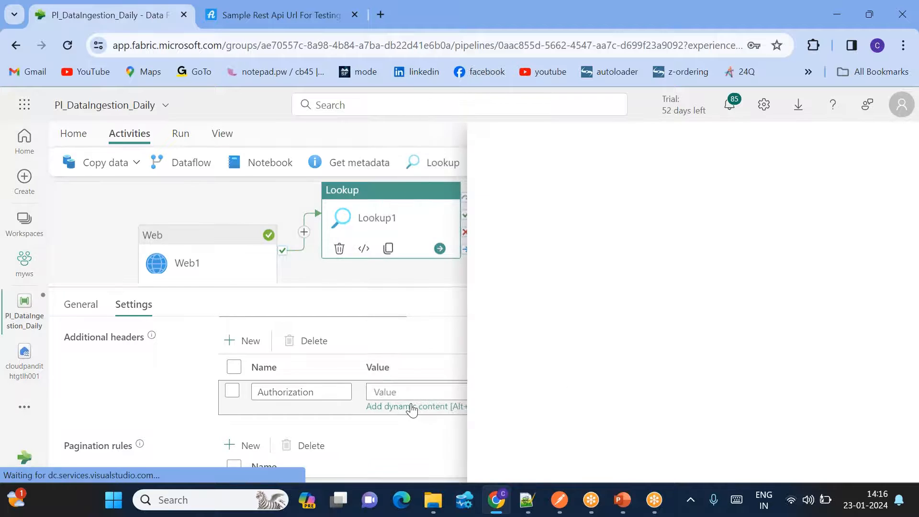
type("@concat('Bearer '")
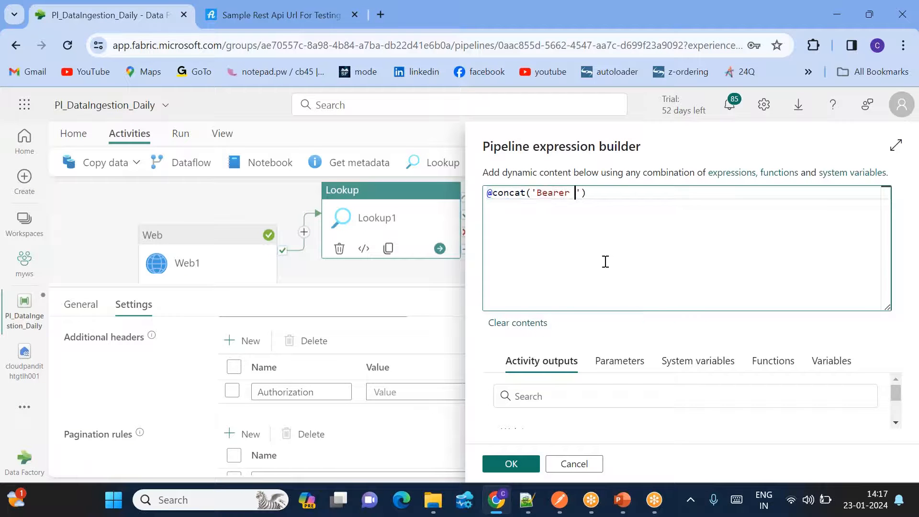
type(",")
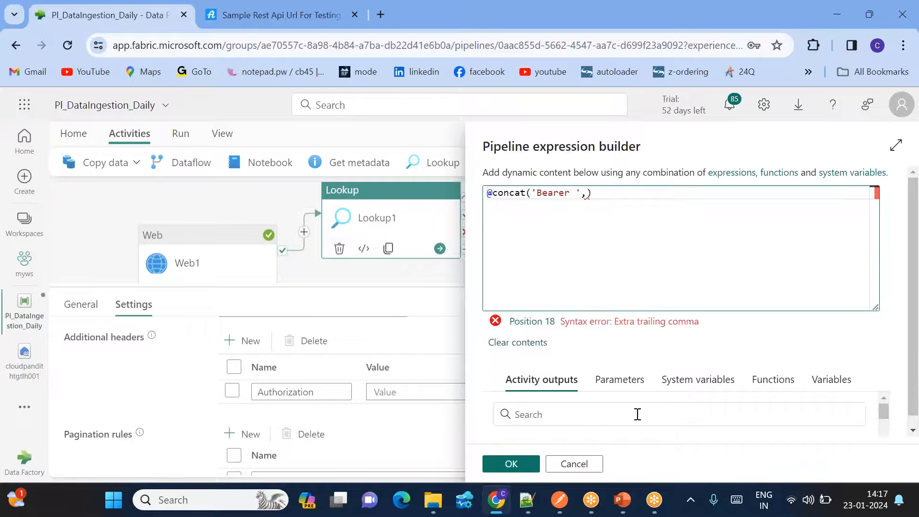
scroll(636, 415, "down", 3)
scroll(588, 418, "up", 1)
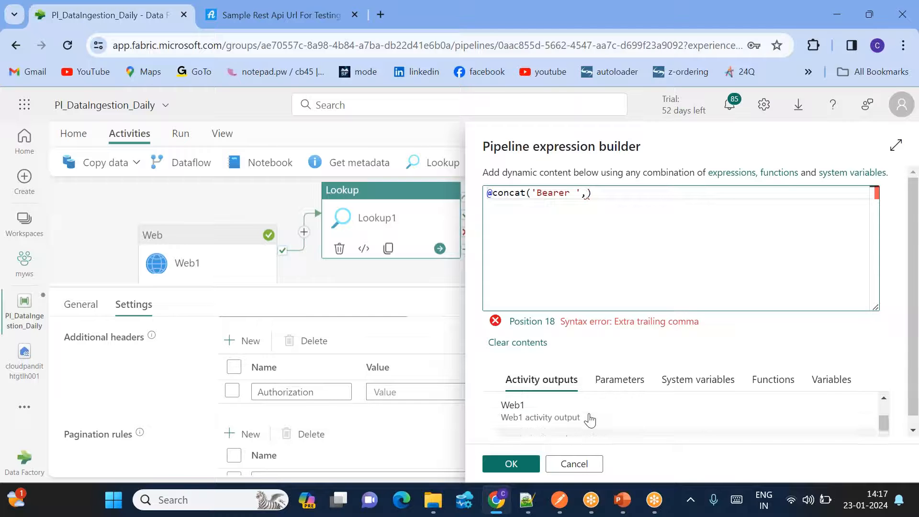
left_click(564, 424)
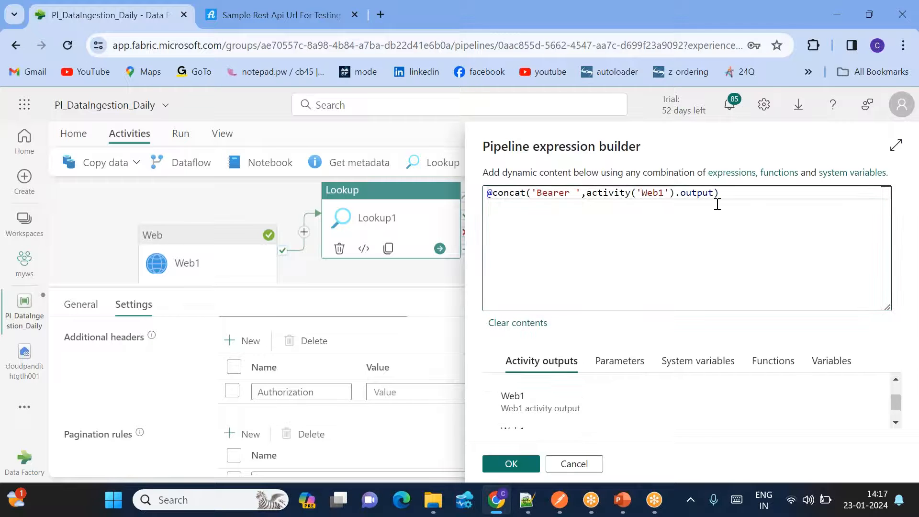
type(".data.Token")
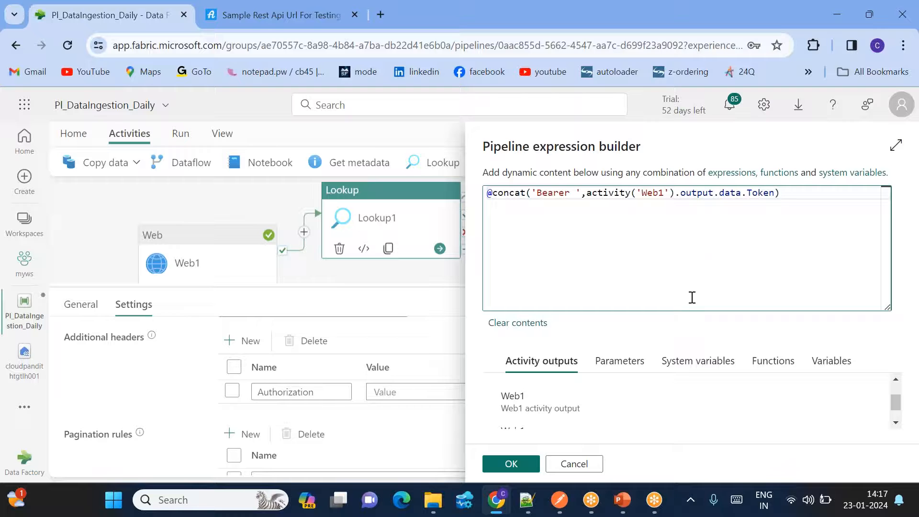
- Confirm the data.Token field in the saved login response and apply the Authorization expression
left_click(527, 500)
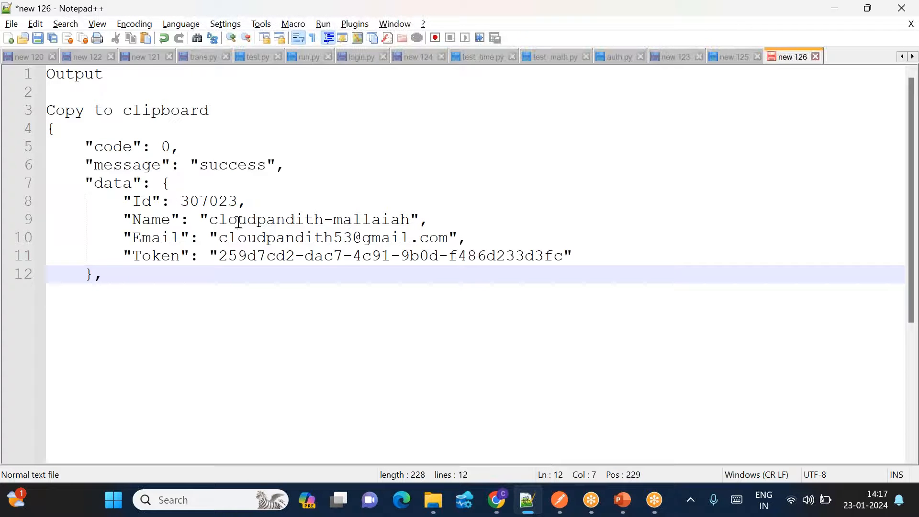
double_click(112, 183)
double_click(156, 258)
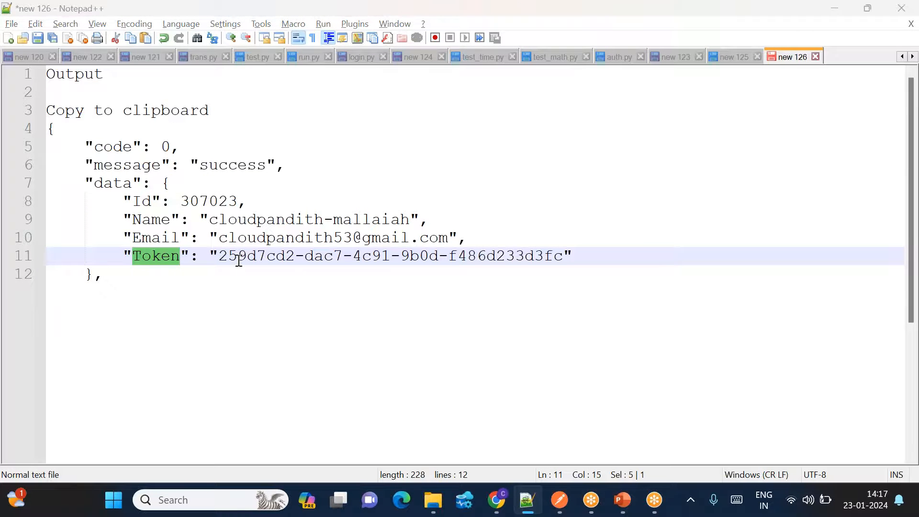
left_click(496, 500)
left_click(511, 463)
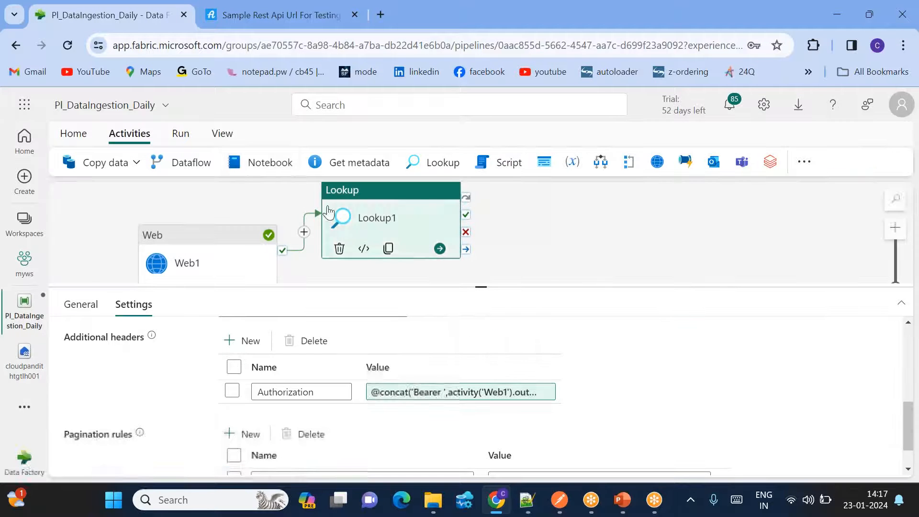
- Save and run the pipeline, and enlarge the run output pane
left_click(76, 136)
left_click(282, 162)
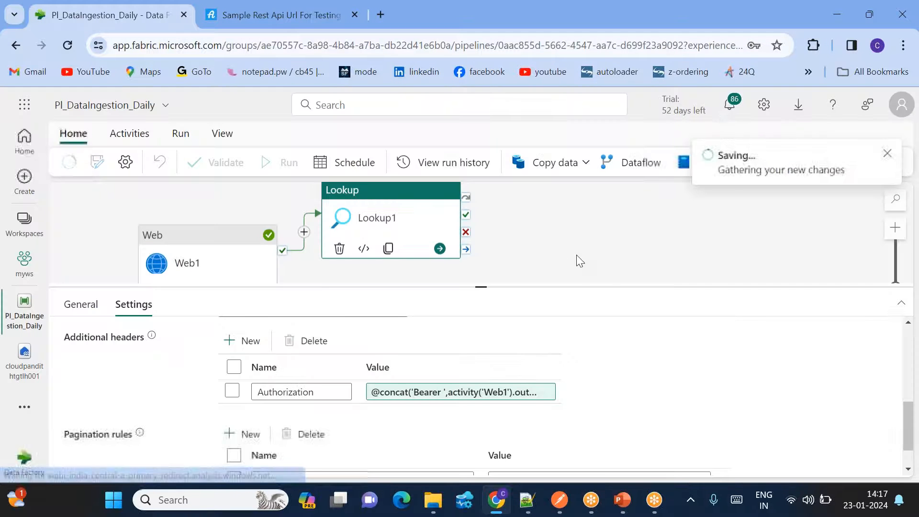
left_click(459, 341)
left_click_drag(481, 286, 479, 255)
- Refresh the run statuses until Web1 and Lookup1 both succeed
left_click(365, 311)
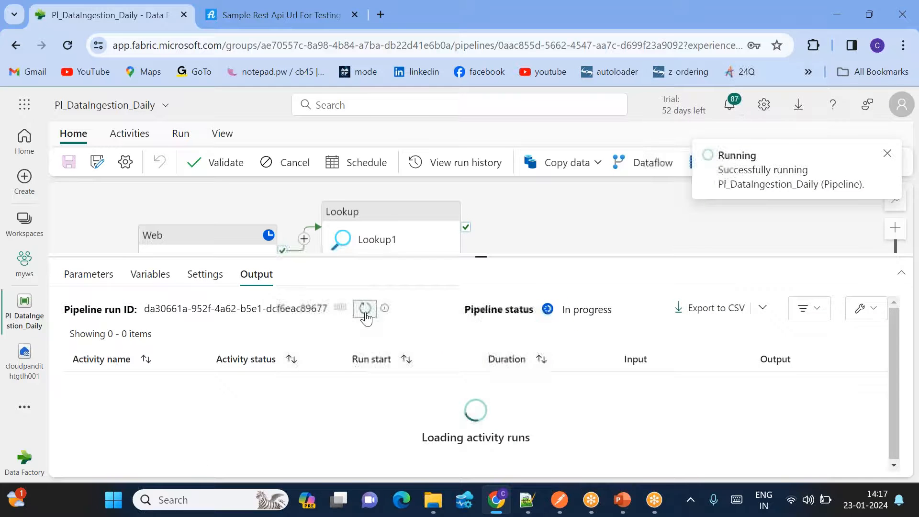
left_click(365, 312)
left_click(365, 312)
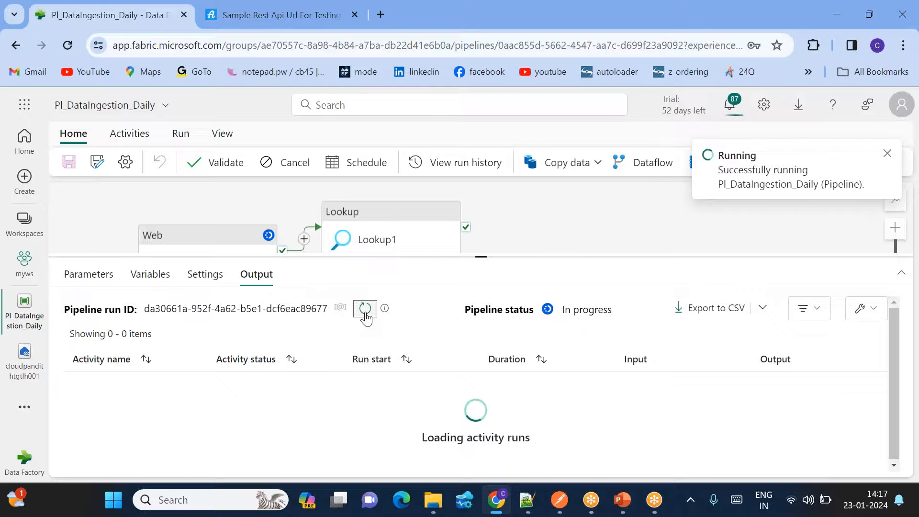
left_click(366, 312)
left_click(365, 312)
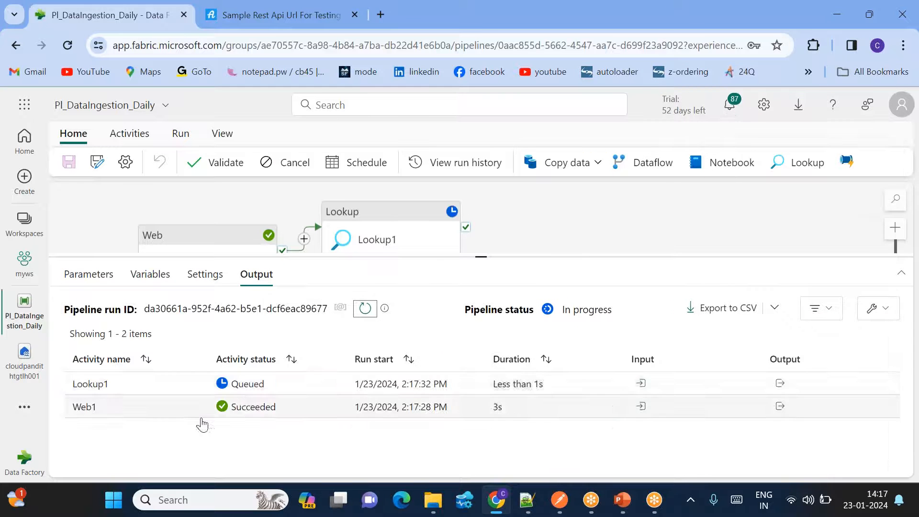
left_click(366, 311)
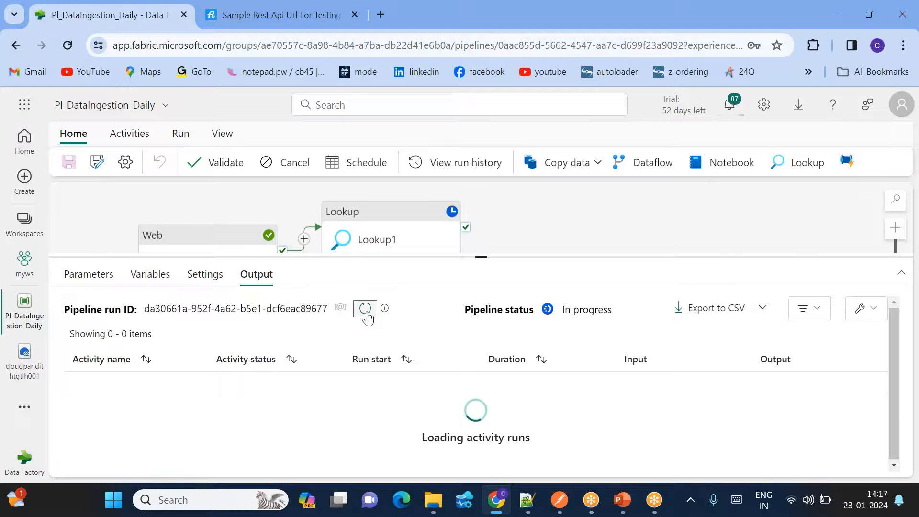
left_click(365, 311)
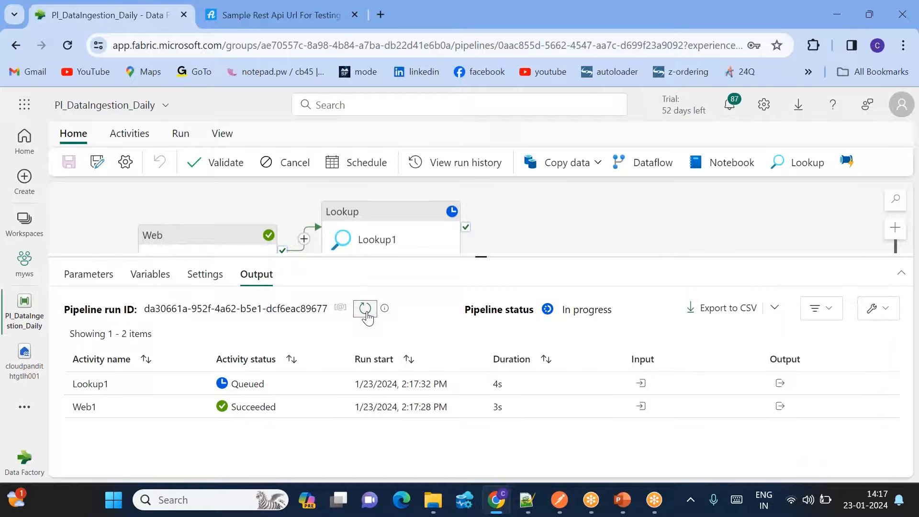
left_click(365, 309)
left_click(365, 309)
left_click(366, 310)
left_click(366, 309)
left_click(366, 309)
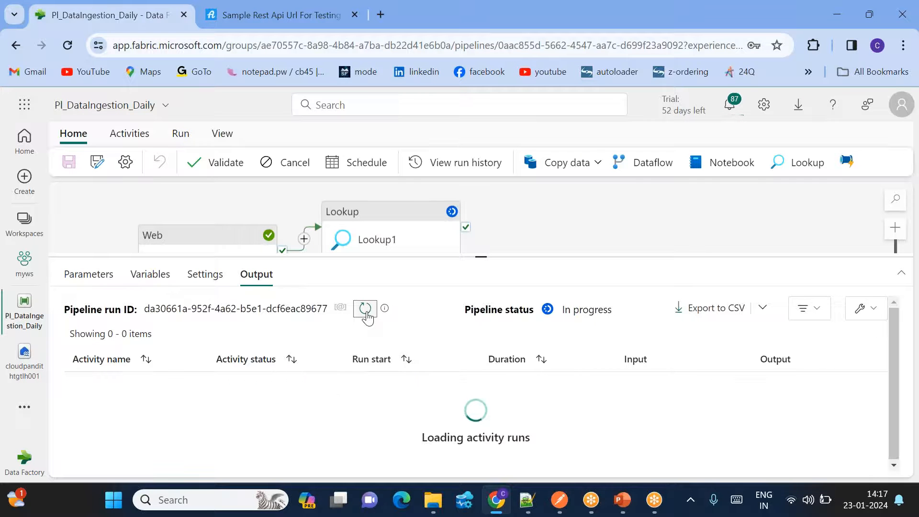
left_click(366, 309)
left_click(366, 309)
- Open Lookup1's expanded output showing page 1 of 3623 pages and copy the JSON
left_click(778, 383)
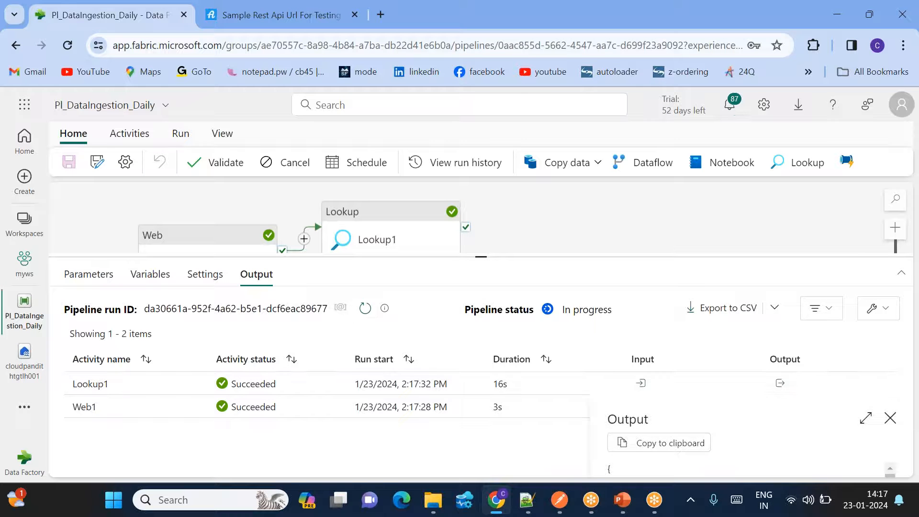
left_click(866, 418)
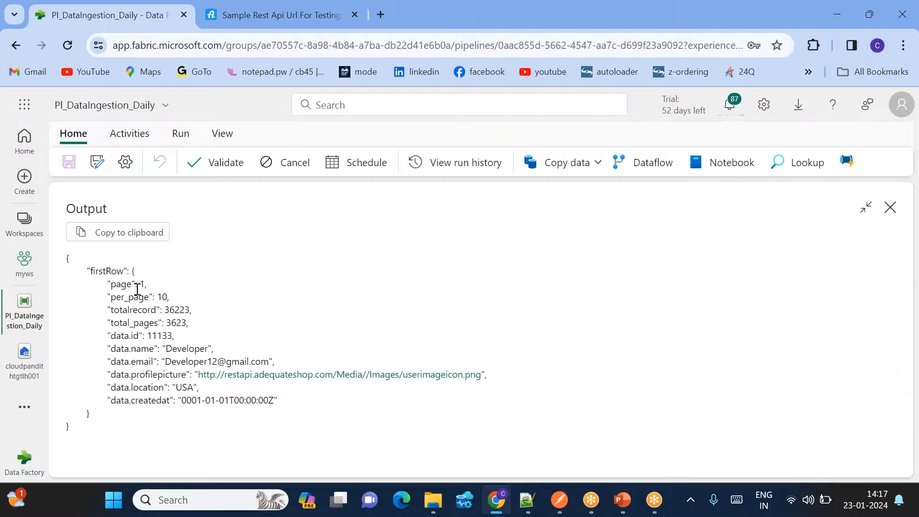
double_click(119, 285)
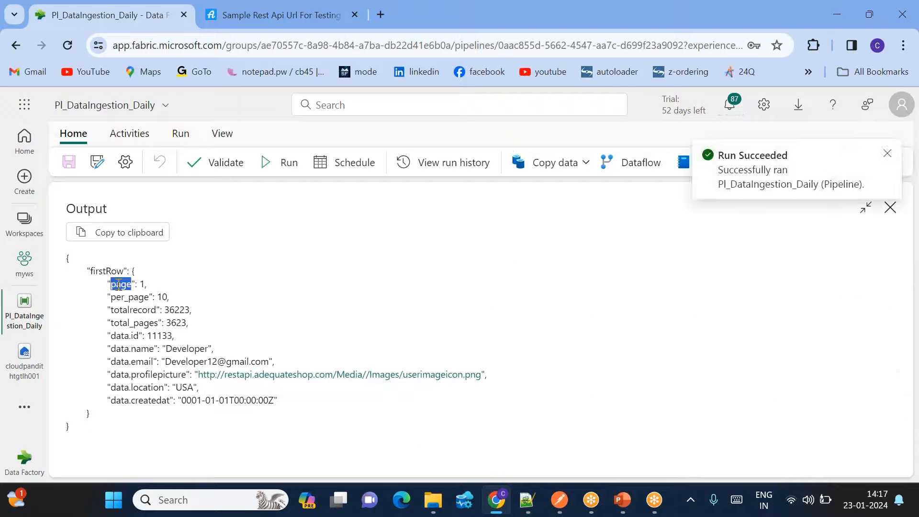
double_click(126, 323)
left_click(101, 232)
left_click(528, 499)
left_click(103, 340)
- Paste the Lookup1 output JSON two lines below the login response
key("Return")
key("Return")
key("shift+Home")
key("BackSpace")
key("Return")
key("Return")
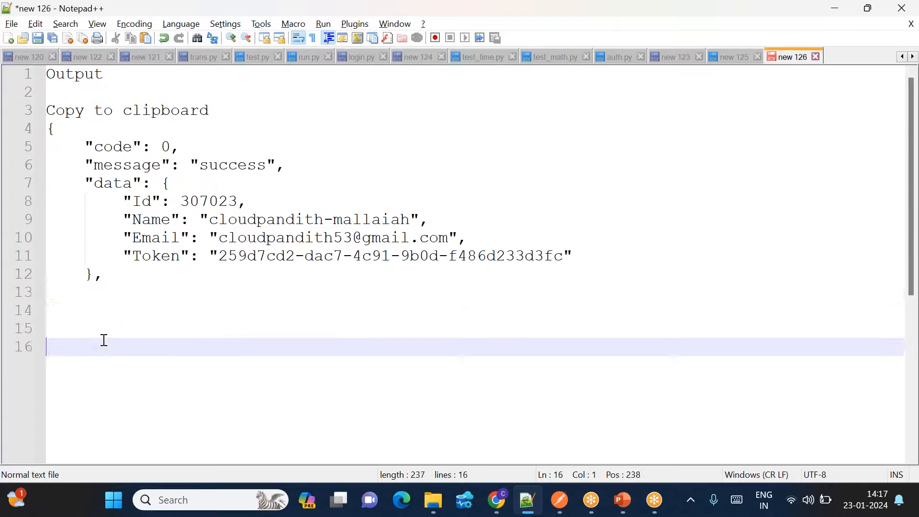
key("ctrl+v")
double_click(153, 237)
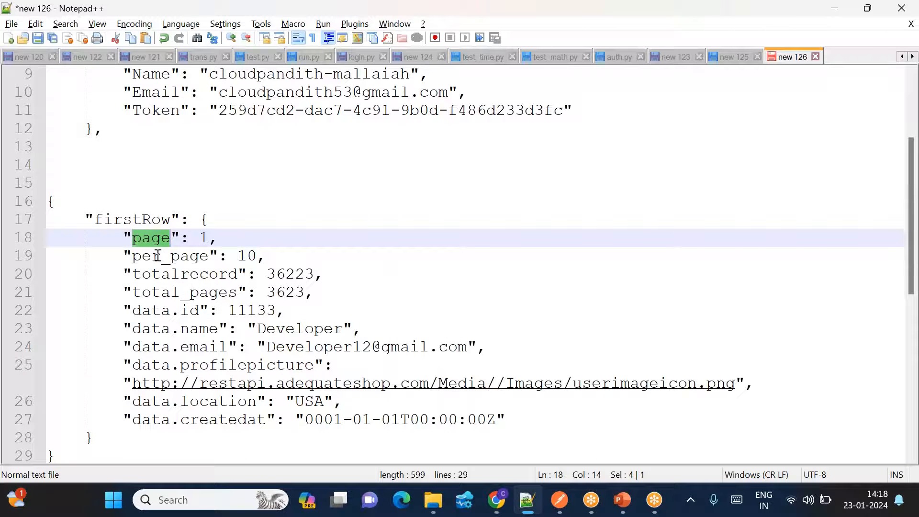
double_click(173, 291)
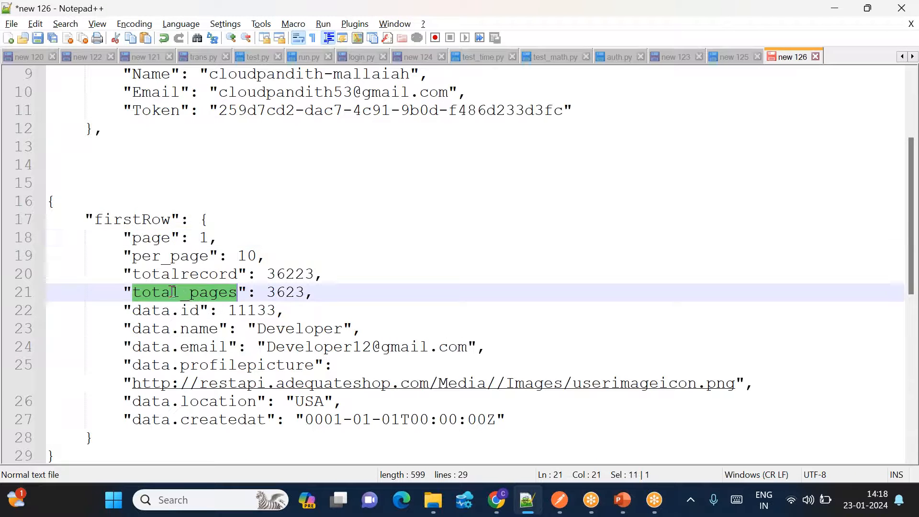
double_click(150, 238)
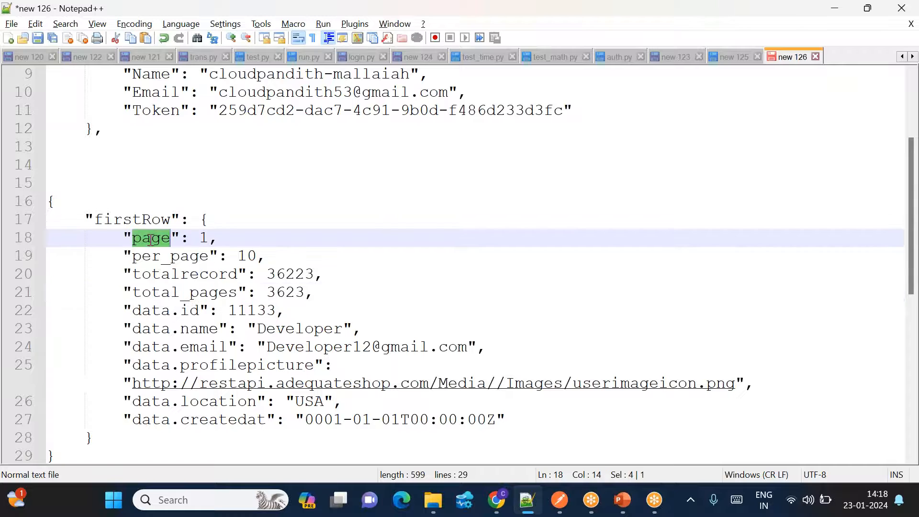
double_click(170, 293)
double_click(149, 239)
double_click(158, 294)
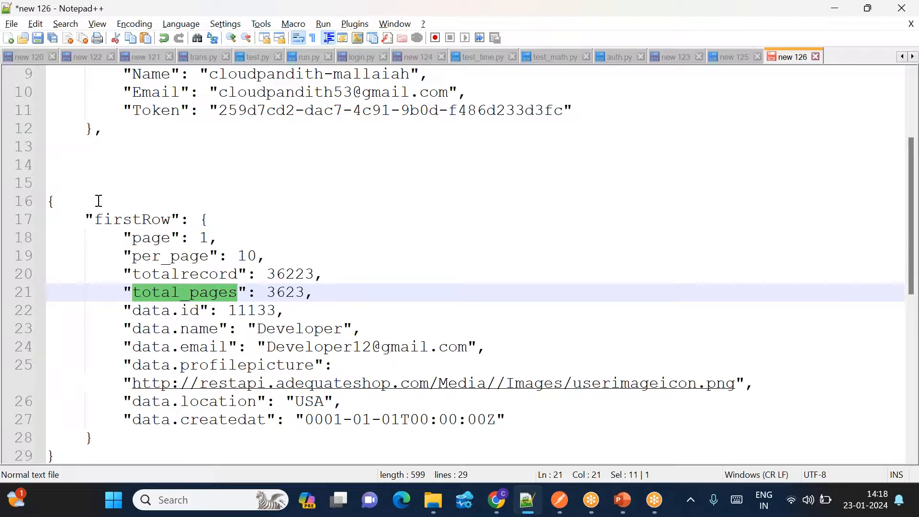
- Label the pasted block 'output' and review its firstRow, page and total_pages fields
left_click(70, 185)
type("output")
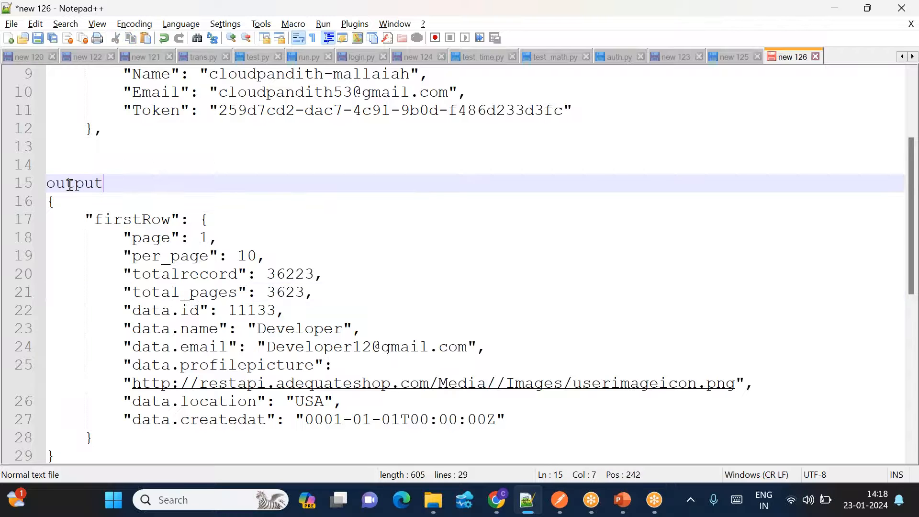
double_click(139, 219)
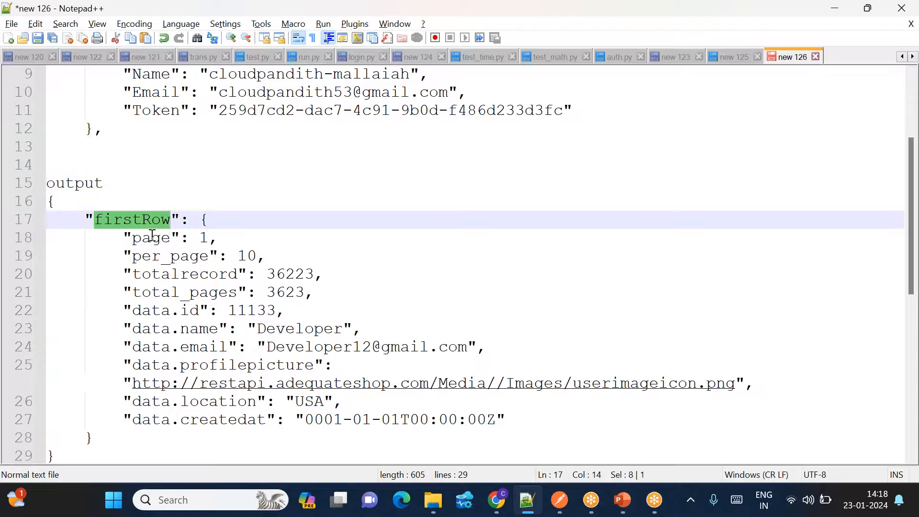
double_click(151, 237)
left_click(205, 238)
double_click(205, 238)
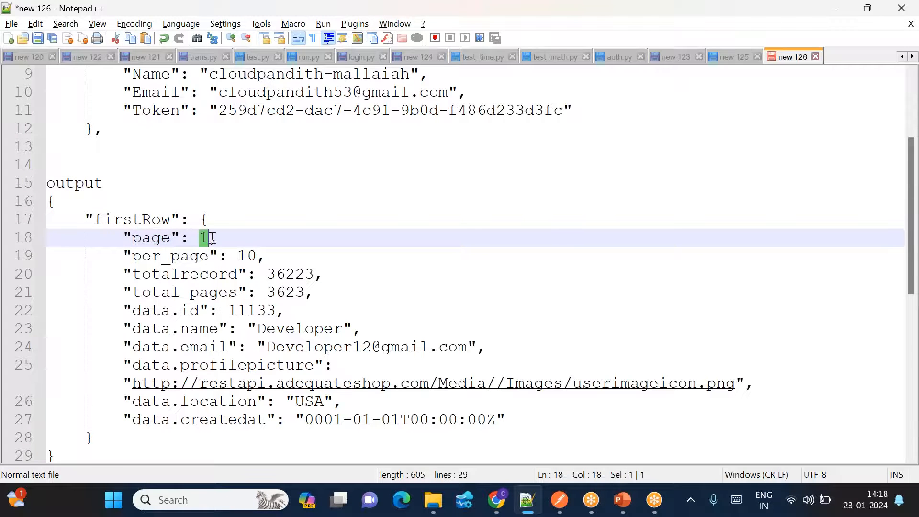
left_click(70, 182)
double_click(70, 183)
left_click(123, 218)
double_click(123, 218)
double_click(168, 292)
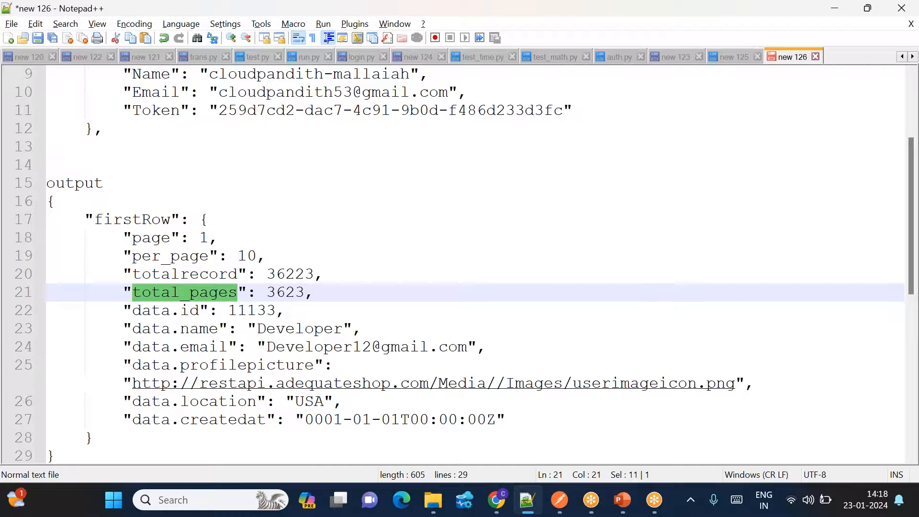
left_click(502, 510)
- Add a ForEach activity and link it from both Web1's and Lookup1's success outputs
left_click(904, 218)
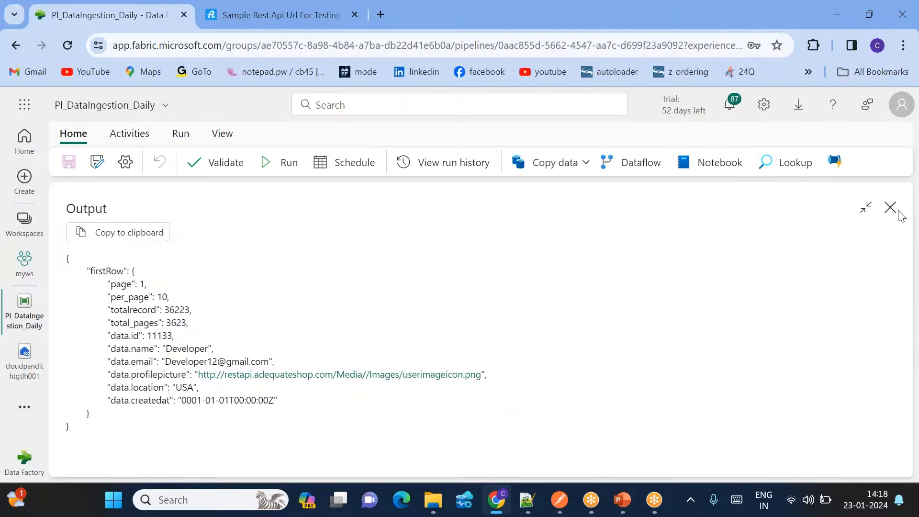
left_click(892, 213)
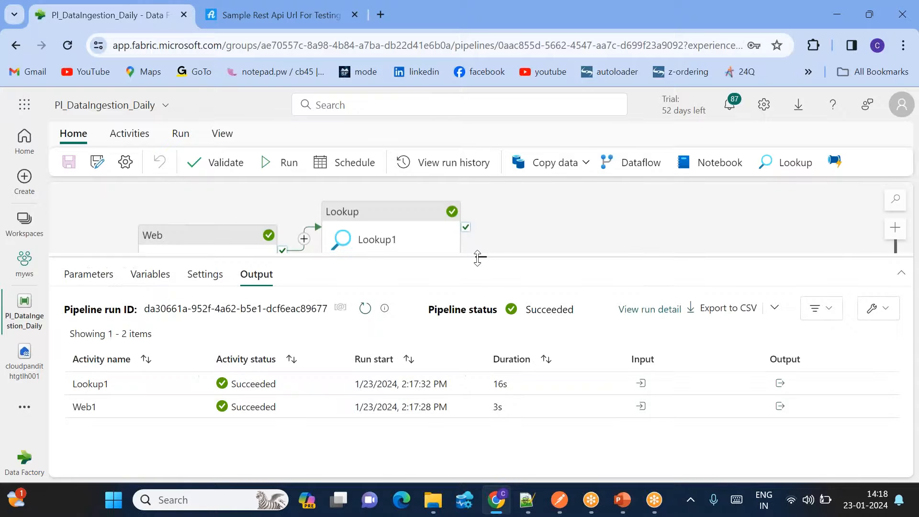
left_click_drag(477, 257, 479, 345)
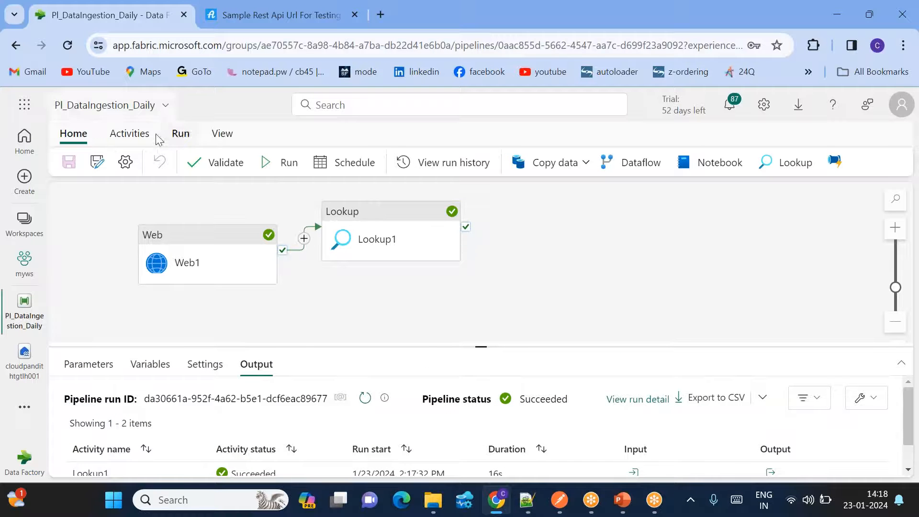
left_click(131, 134)
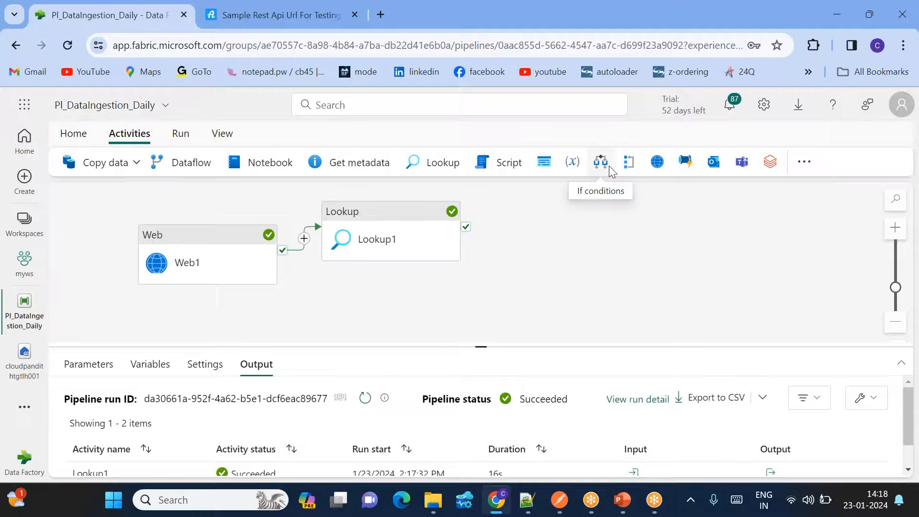
left_click(622, 164)
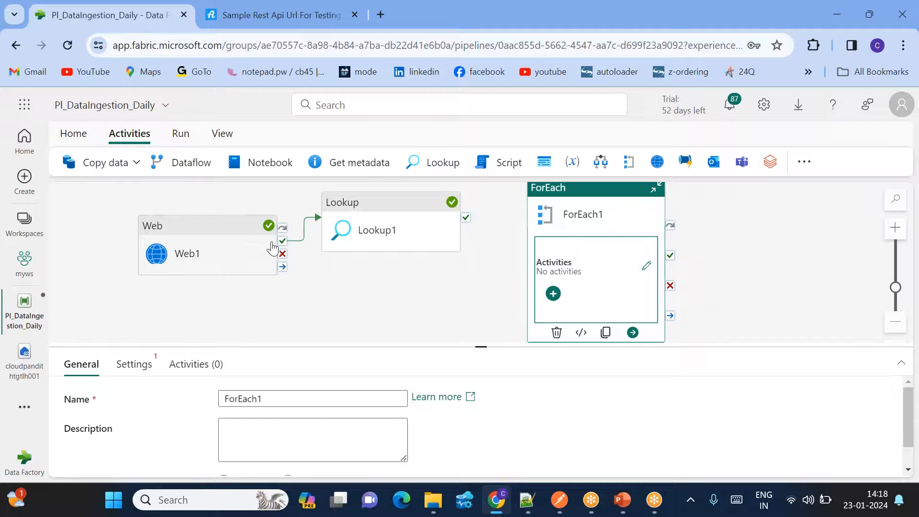
left_click_drag(282, 241, 551, 293)
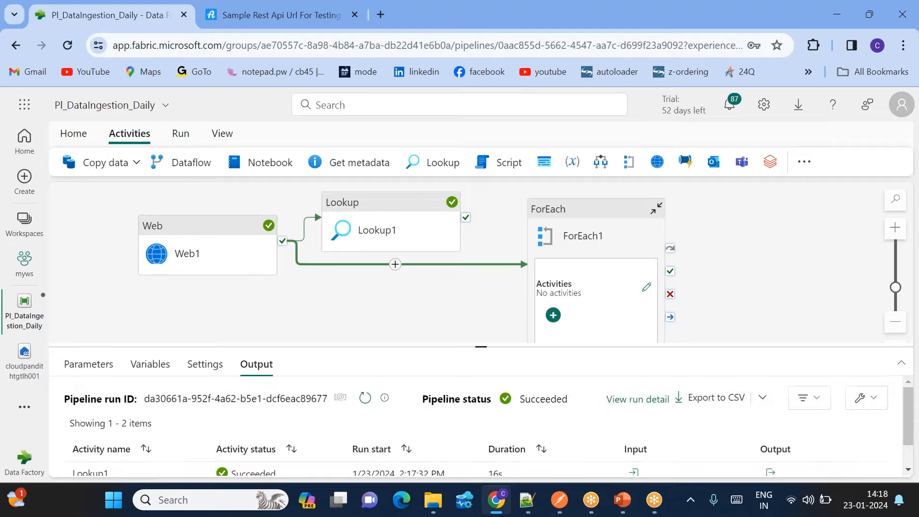
left_click_drag(465, 217, 582, 243)
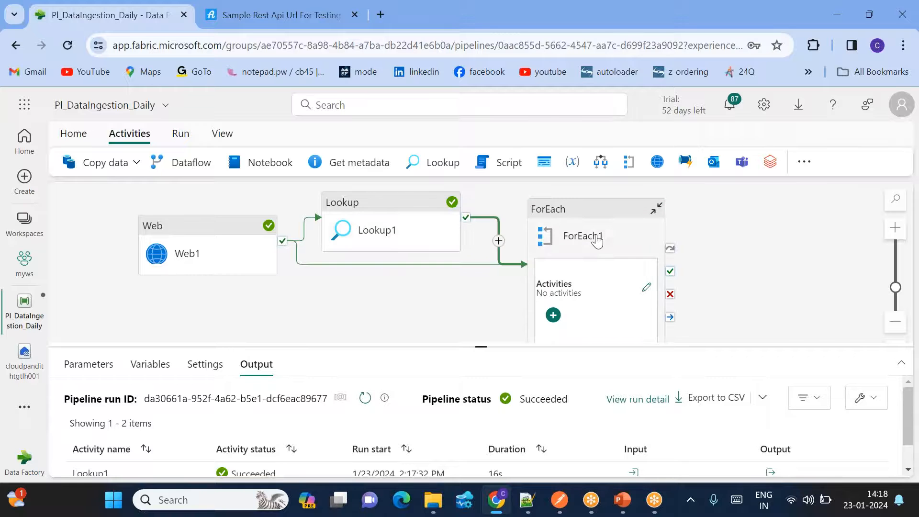
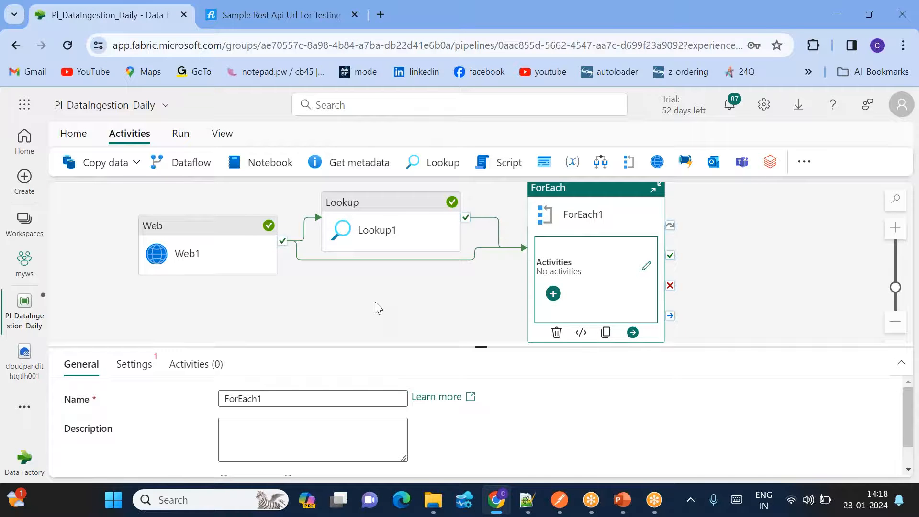
- Leave ForEach1 running in parallel and open the expression editor for its Items
left_click_drag(480, 345, 479, 293)
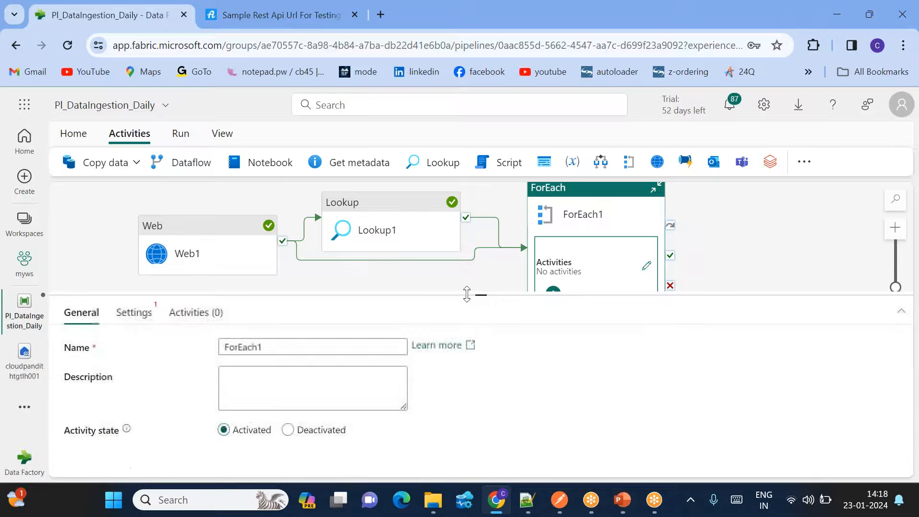
left_click(135, 312)
left_click(225, 345)
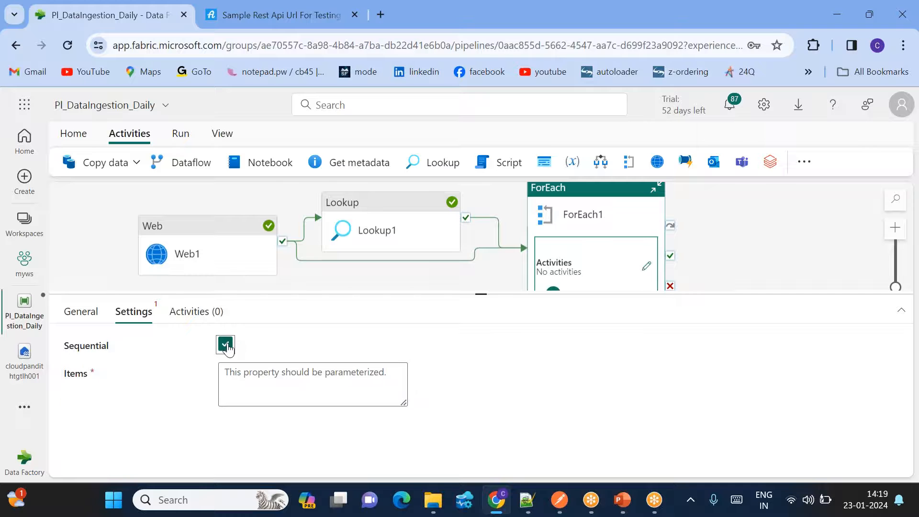
left_click(226, 344)
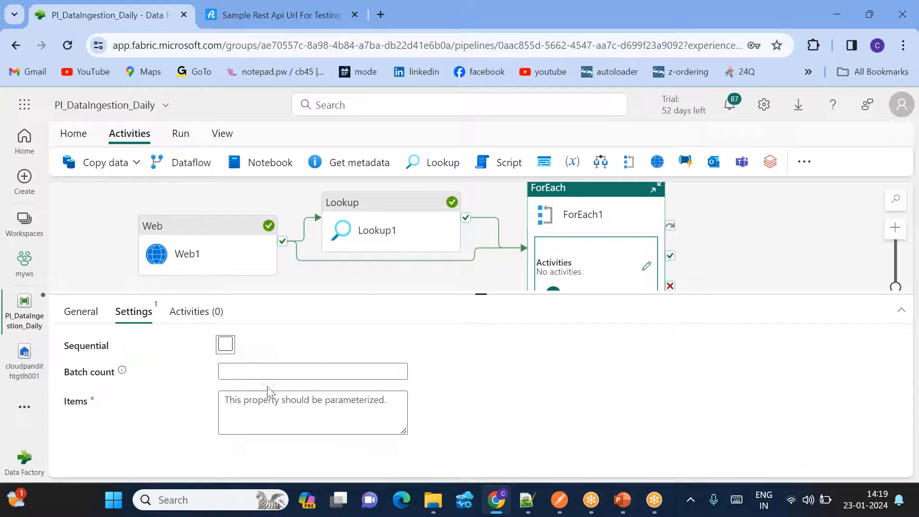
left_click(252, 405)
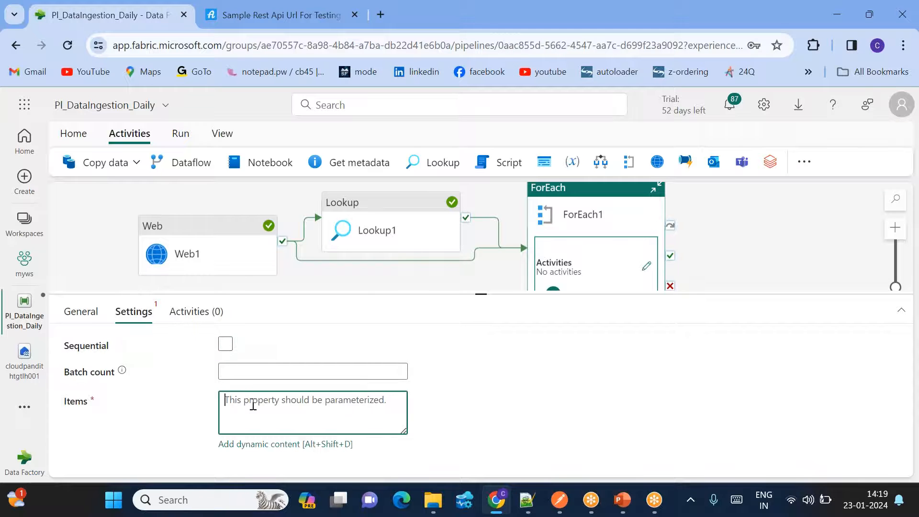
left_click(249, 445)
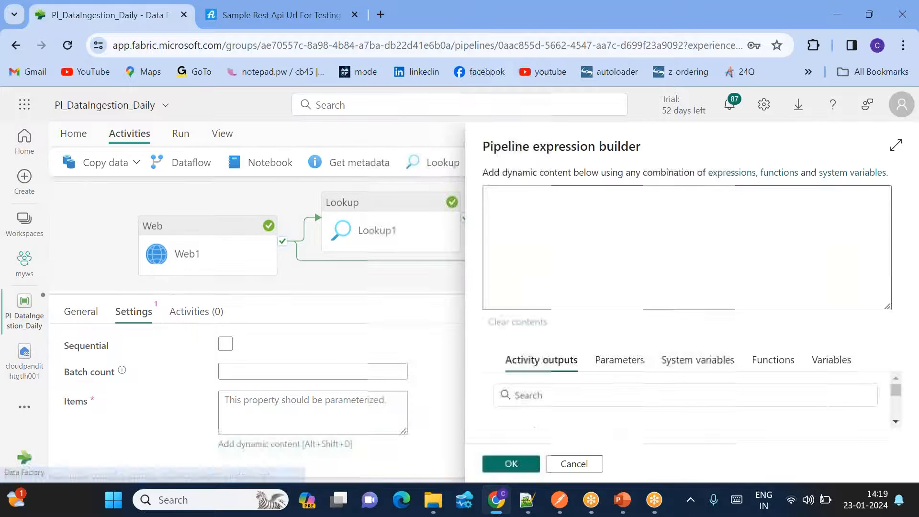
type("@rang")
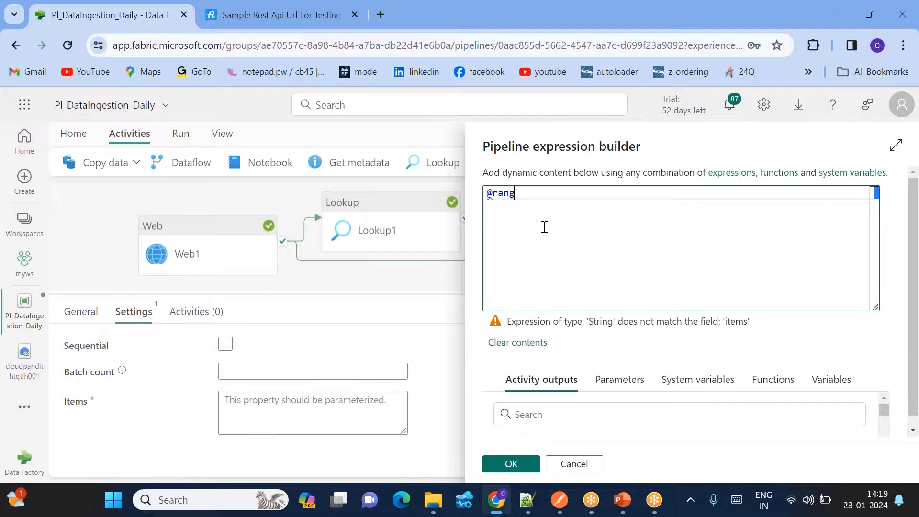
type("e(")
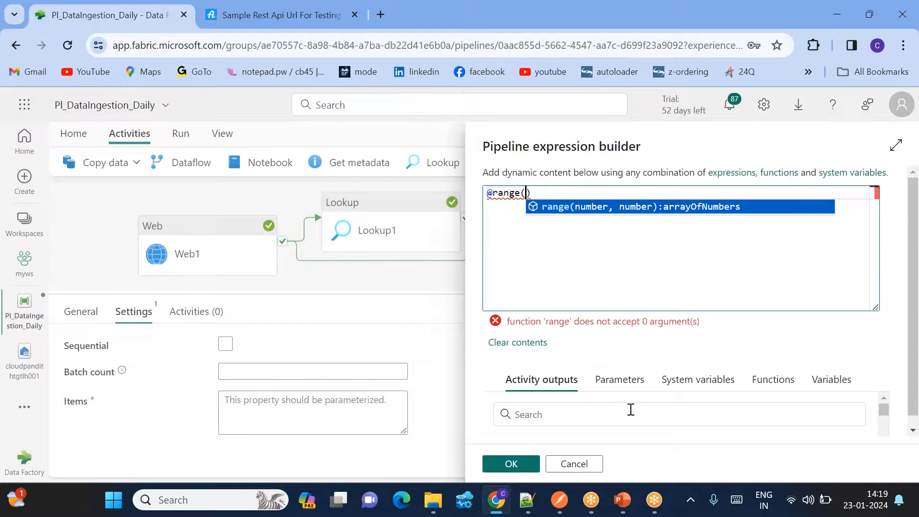
scroll(631, 410, "down", 2)
scroll(564, 432, "up", 1)
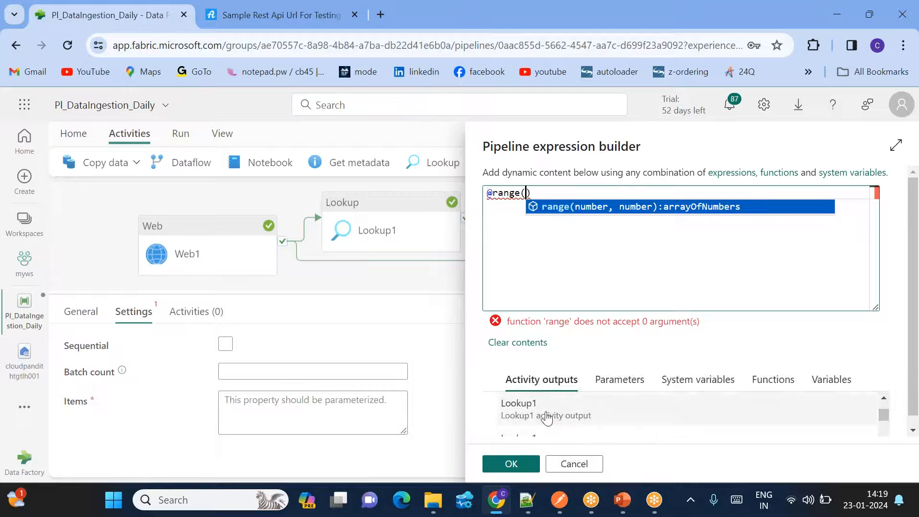
left_click(547, 418)
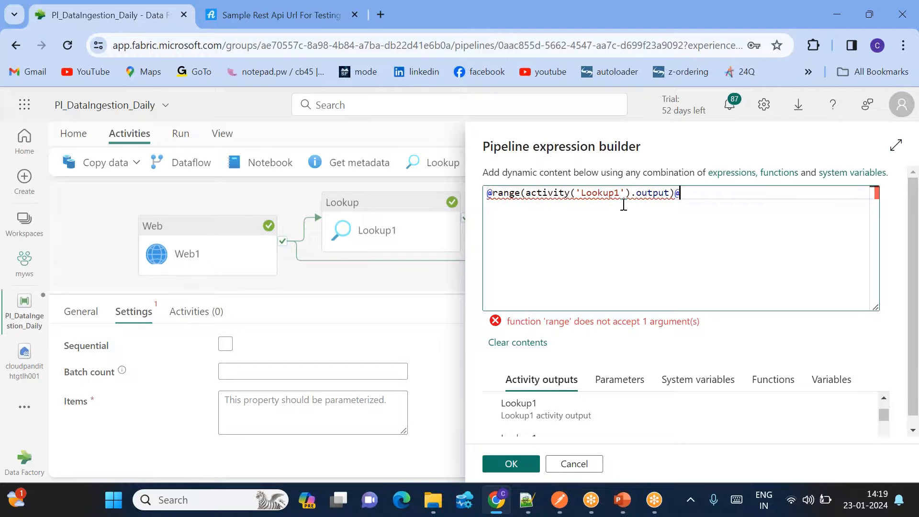
key("ctrl+a")
key("BackSpace")
type("@range(")
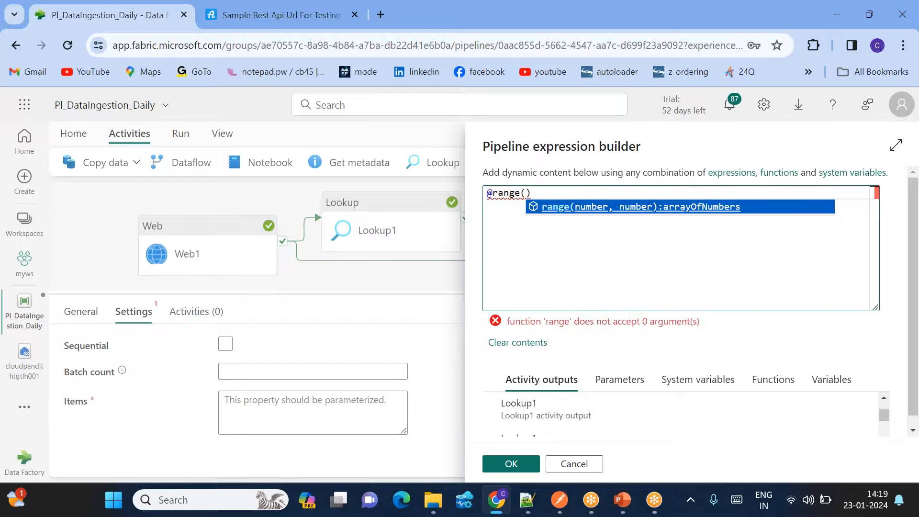
scroll(565, 421, "down", 2)
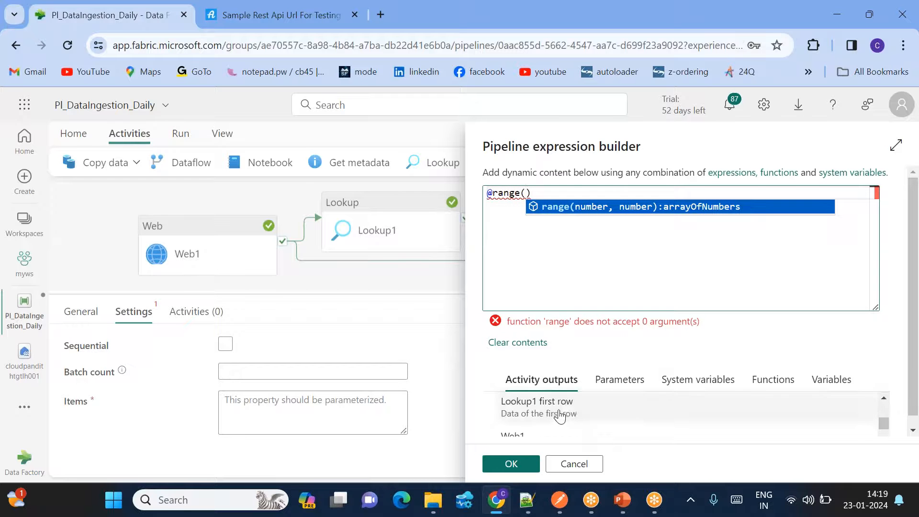
left_click(560, 414)
left_click(719, 192)
type(".page")
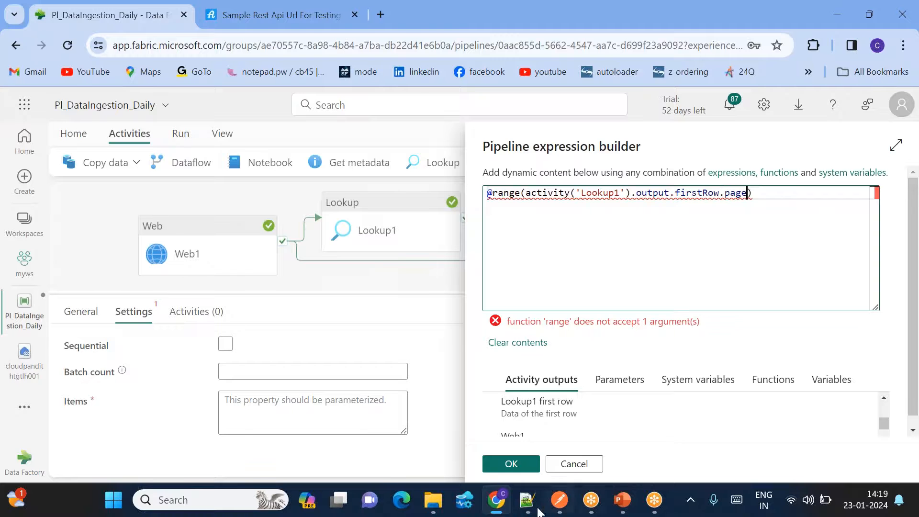
- Check the page and total_pages field names in the Lookup1 output notes
left_click(527, 500)
left_click(154, 237)
double_click(153, 237)
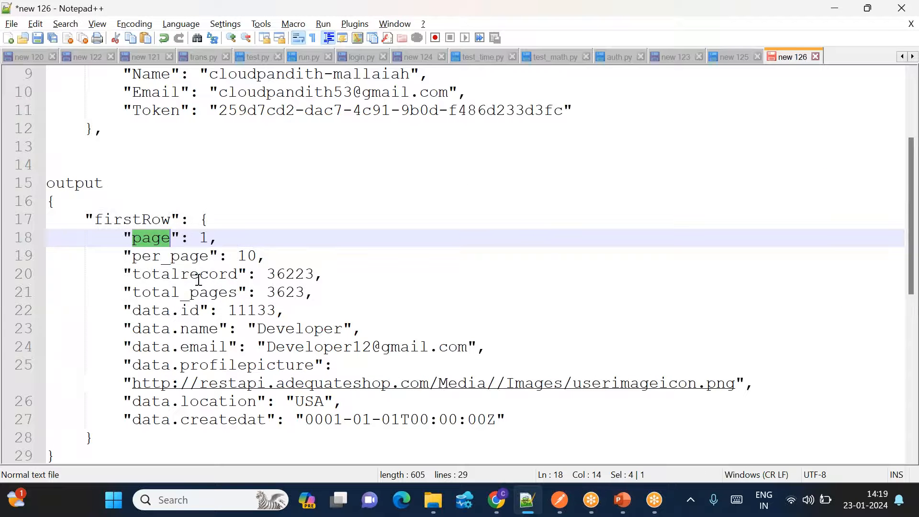
double_click(193, 292)
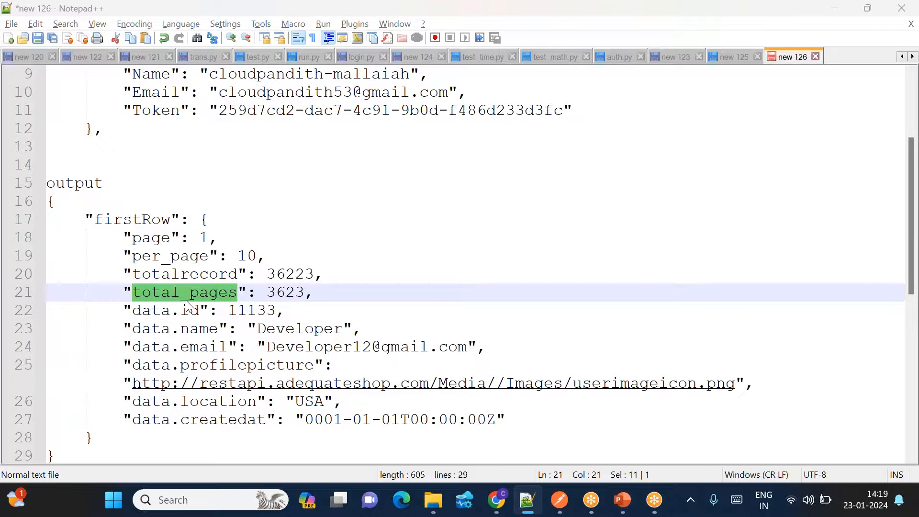
key("alt+Tab")
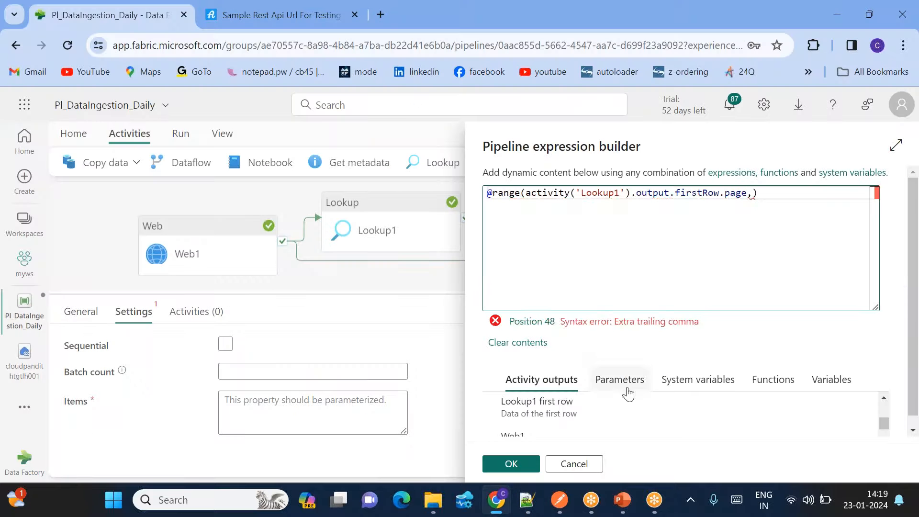
- End the Items range at Lookup1's firstRow.total_pages, confirm it, and open ForEach1's inner canvas
left_click(560, 409)
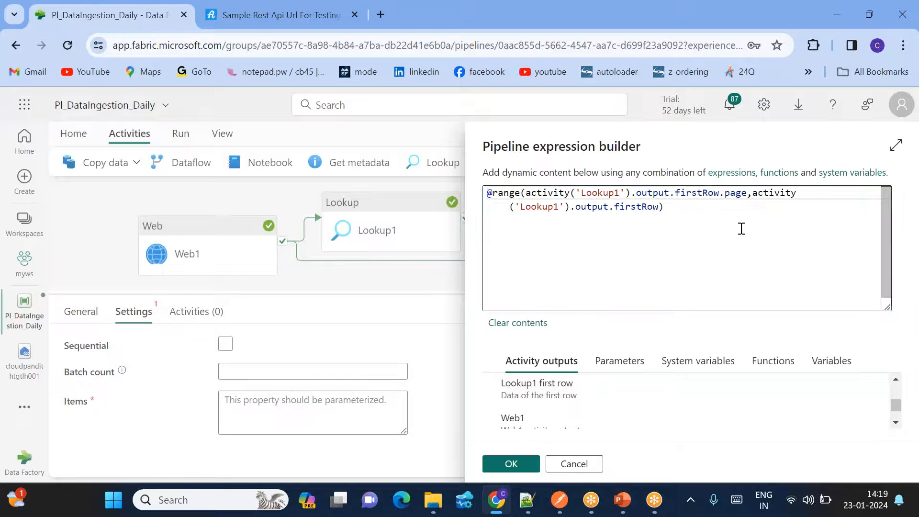
left_click(658, 206)
type(".total_pages")
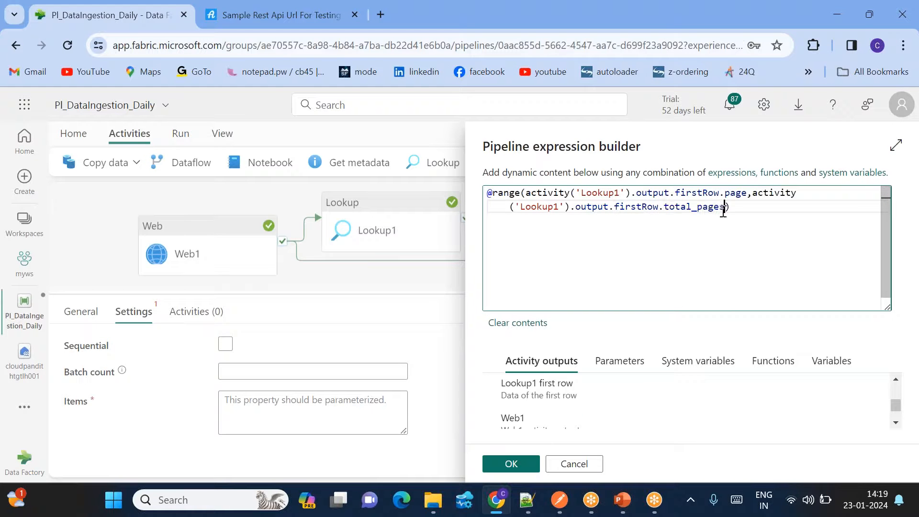
left_click_drag(608, 193, 673, 222)
left_click(510, 464)
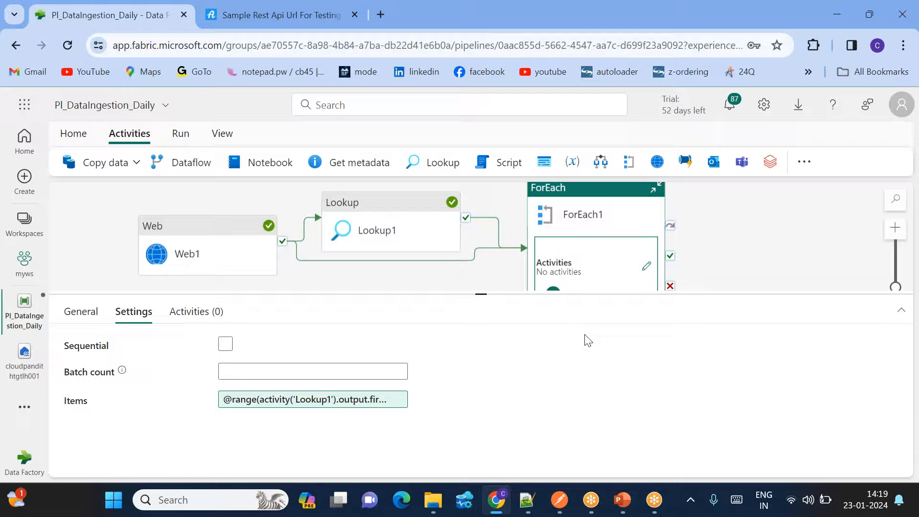
left_click(646, 265)
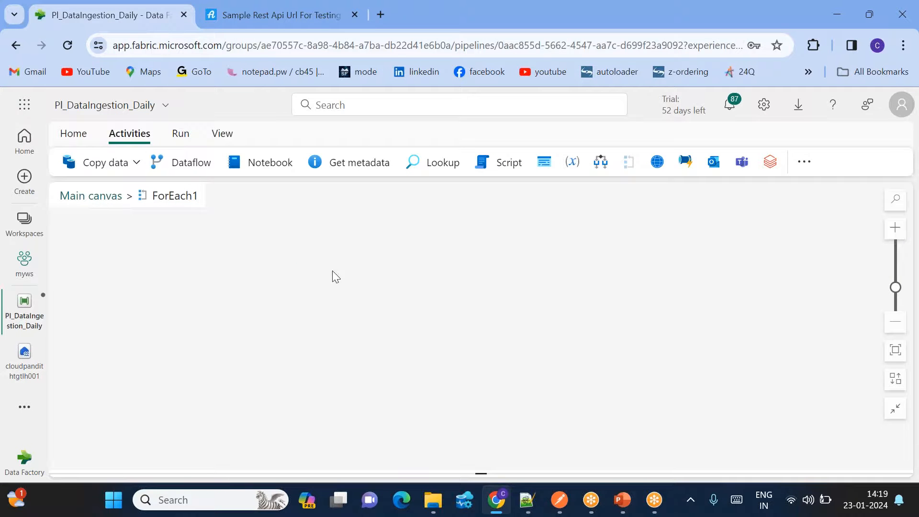
- Add Copy data1 inside ForEach1 with an External source, then clear the ls_miniproject_source connection
left_click(117, 162)
left_click(132, 201)
left_click_drag(155, 256, 424, 254)
left_click(131, 312)
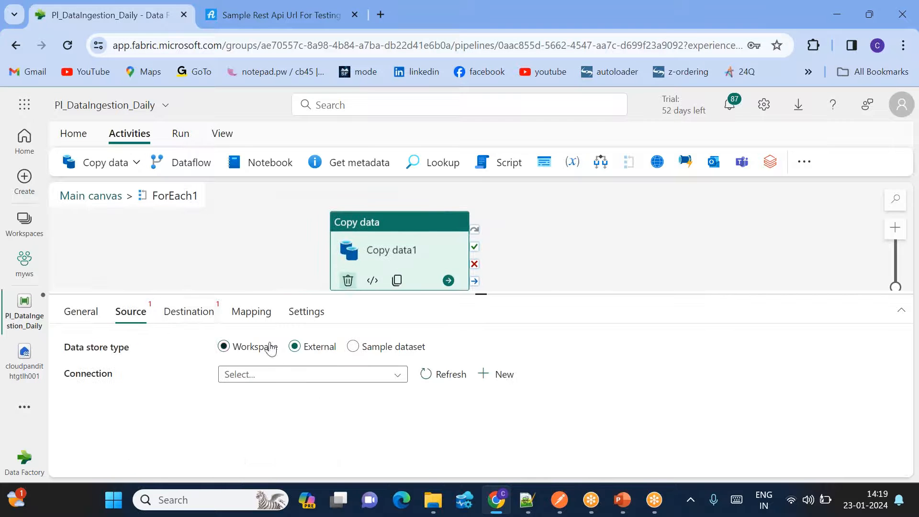
left_click(258, 376)
scroll(306, 438, "down", 1)
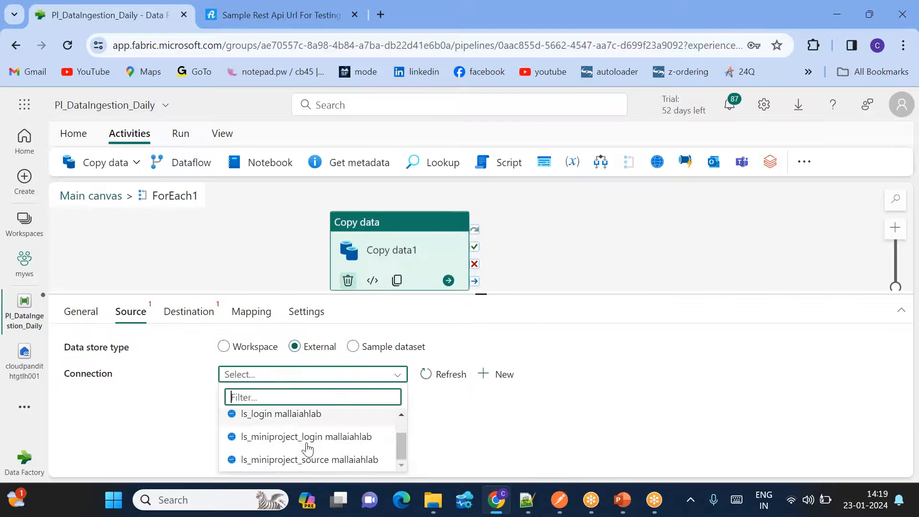
left_click(266, 461)
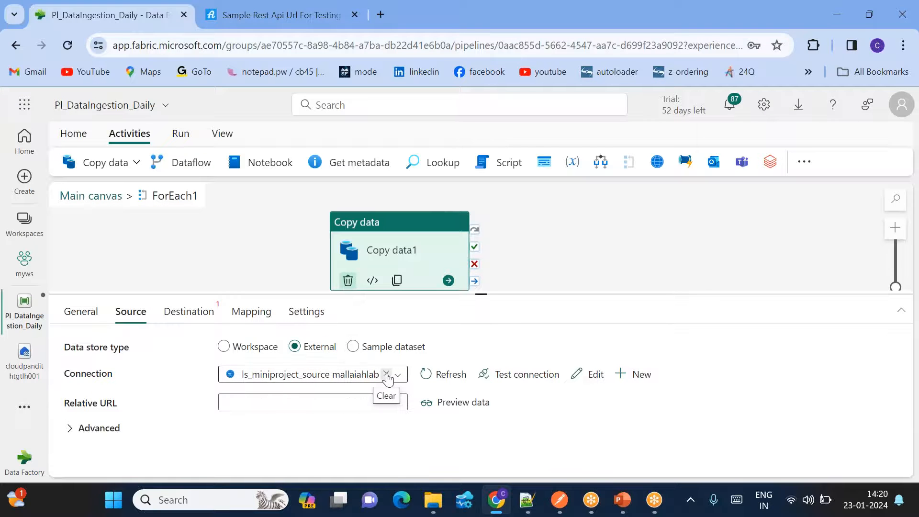
left_click(385, 374)
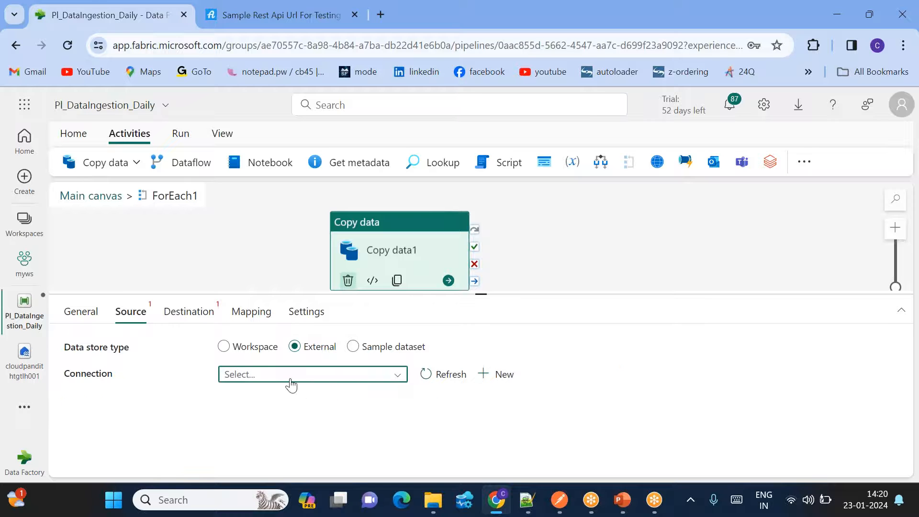
- Start a new REST connection for Copy data1's source
left_click(502, 375)
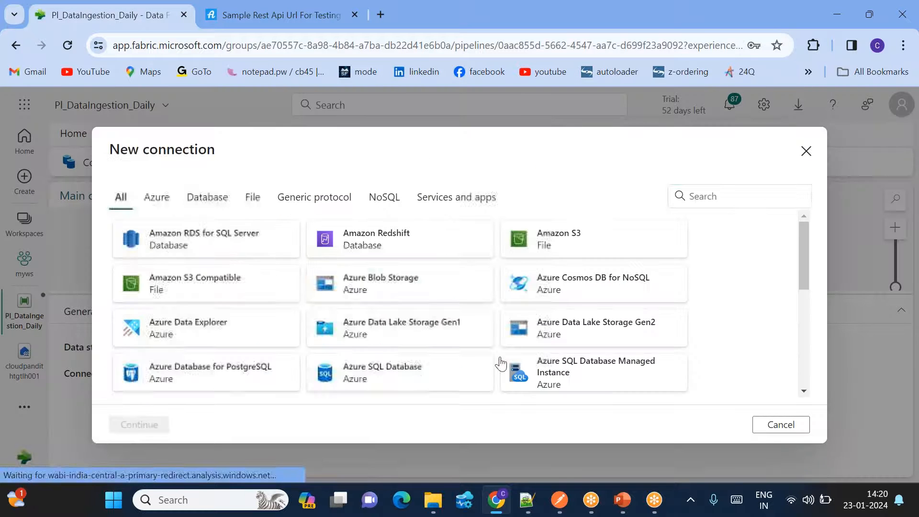
type("rest")
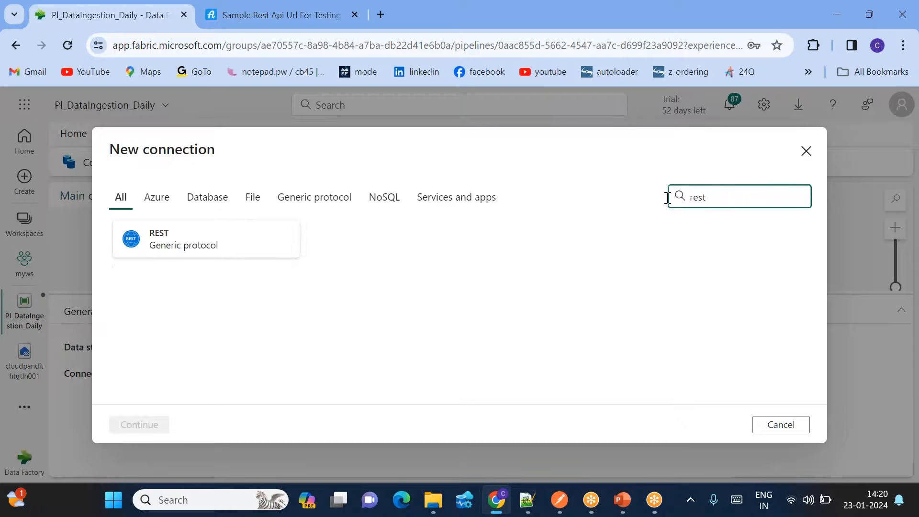
double_click(263, 249)
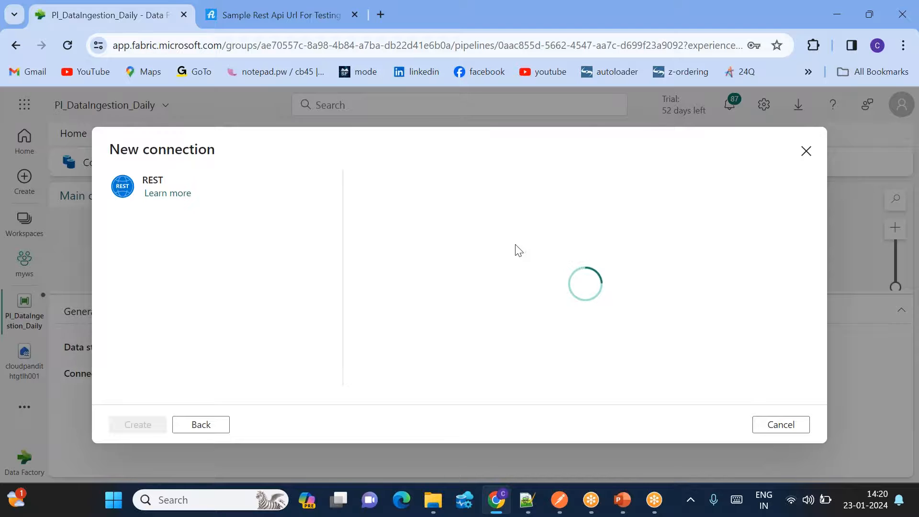
left_click(431, 217)
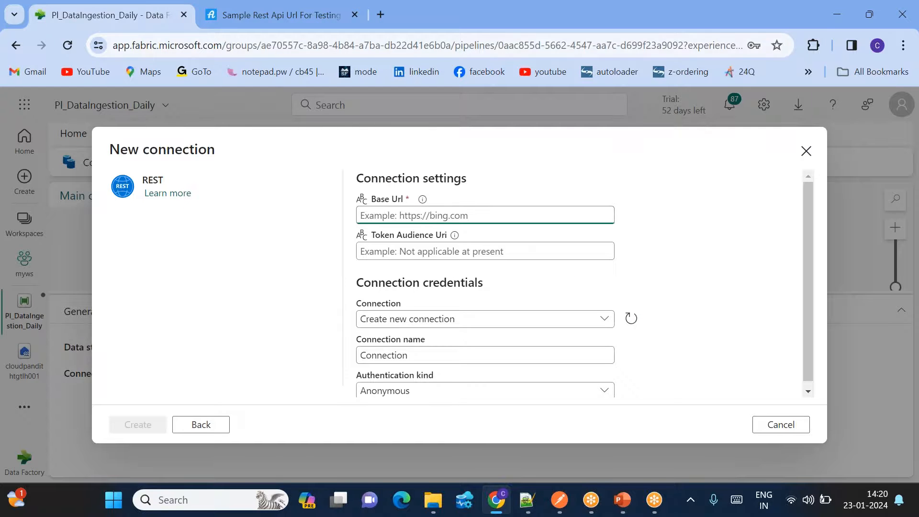
- Copy the Get All Users API address from the sample REST API article
left_click(248, 11)
scroll(415, 268, "down", 5)
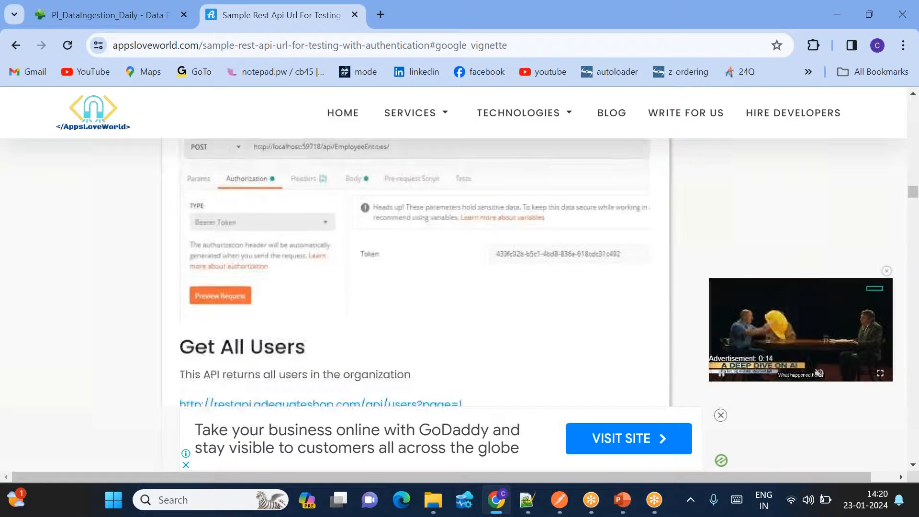
scroll(335, 268, "down", 5)
scroll(335, 268, "up", 2)
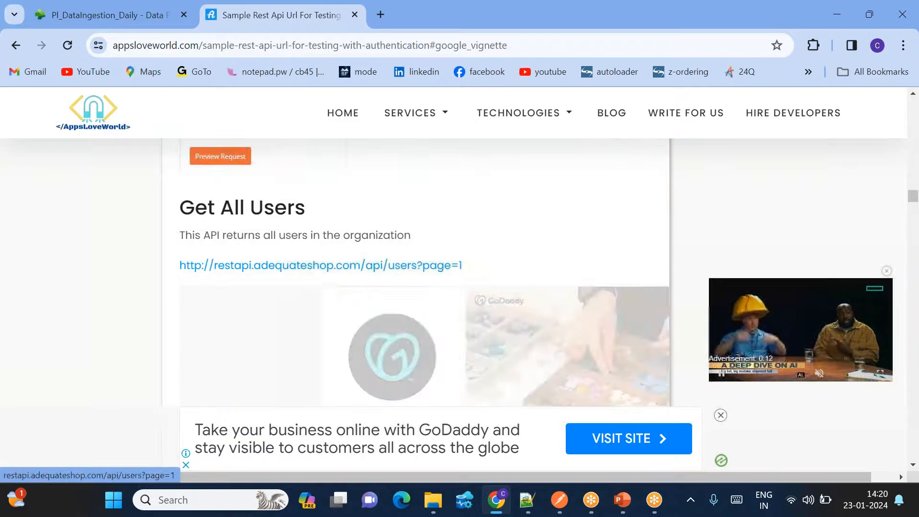
left_click_drag(179, 266, 476, 274)
key("ctrl+c")
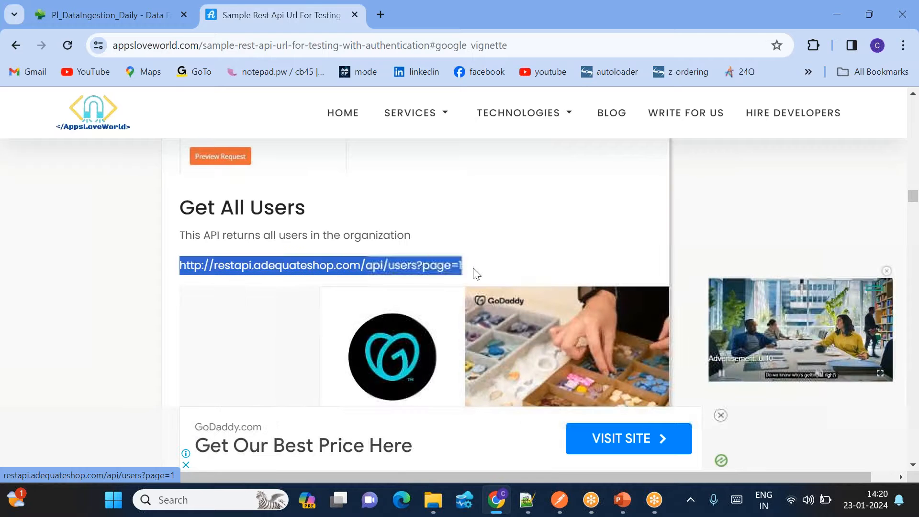
left_click(99, 13)
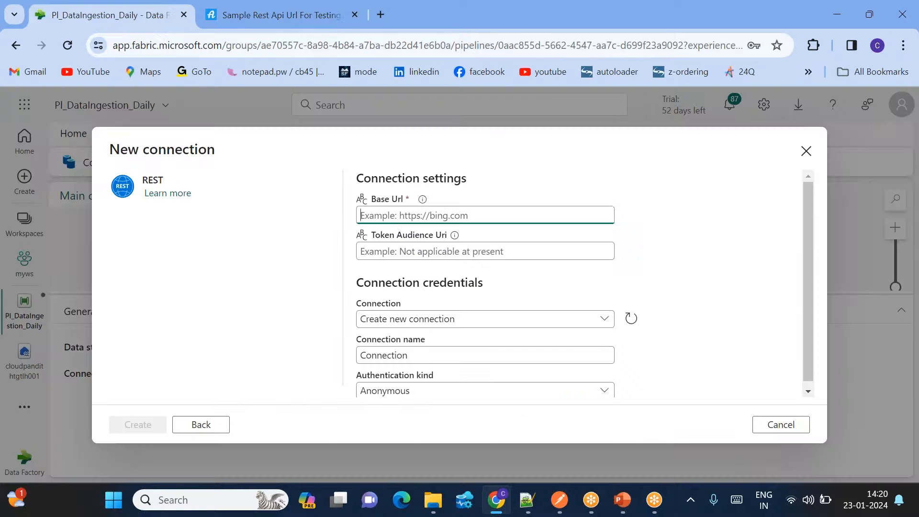
key("ctrl+v")
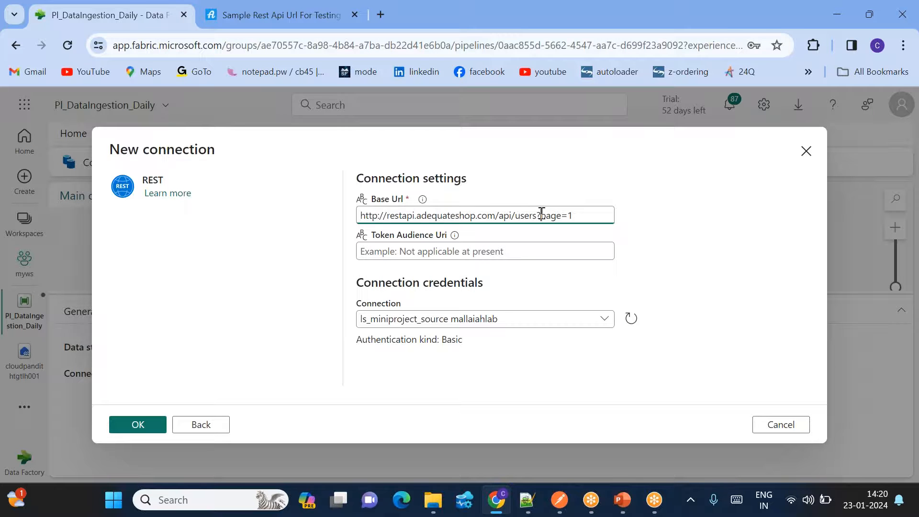
key("shift+End")
key("BackSpace")
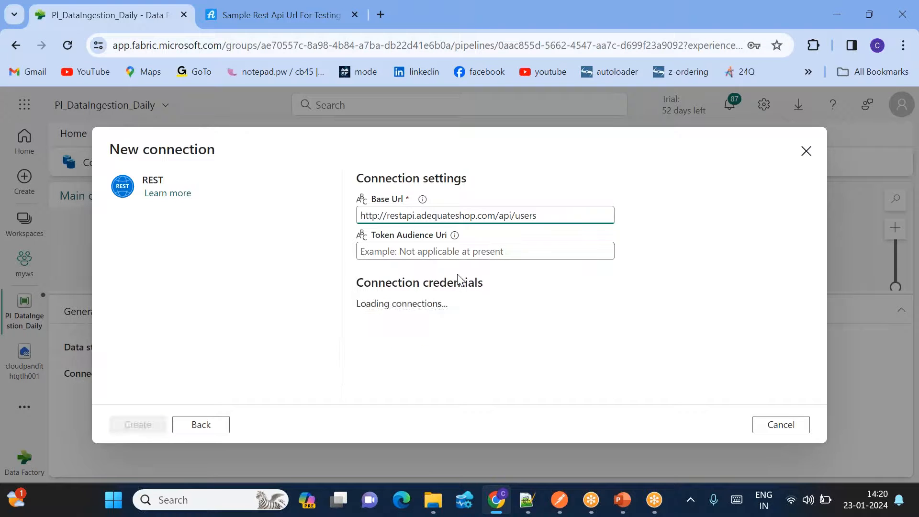
left_click(407, 350)
key("ctrl+a")
key("BackSpace")
type("ls")
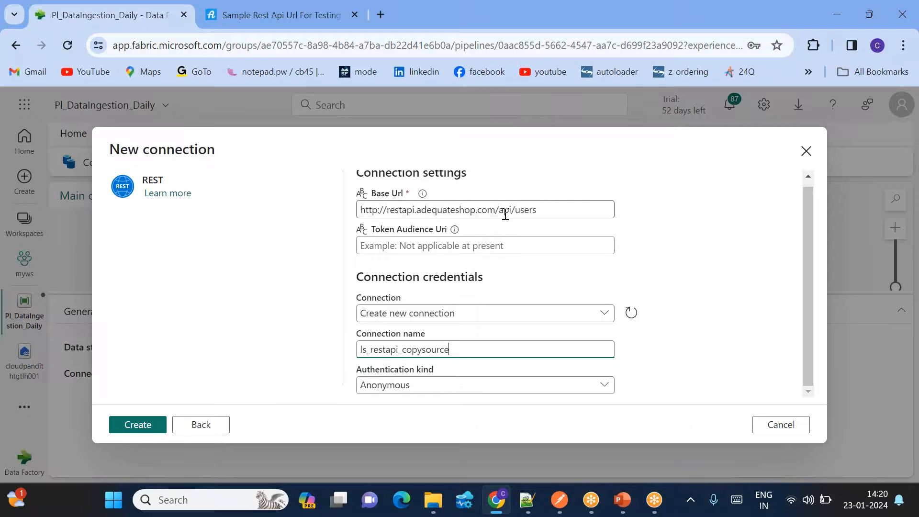
- Choose Basic authentication, enter the API username and password, and create the connection
left_click(390, 391)
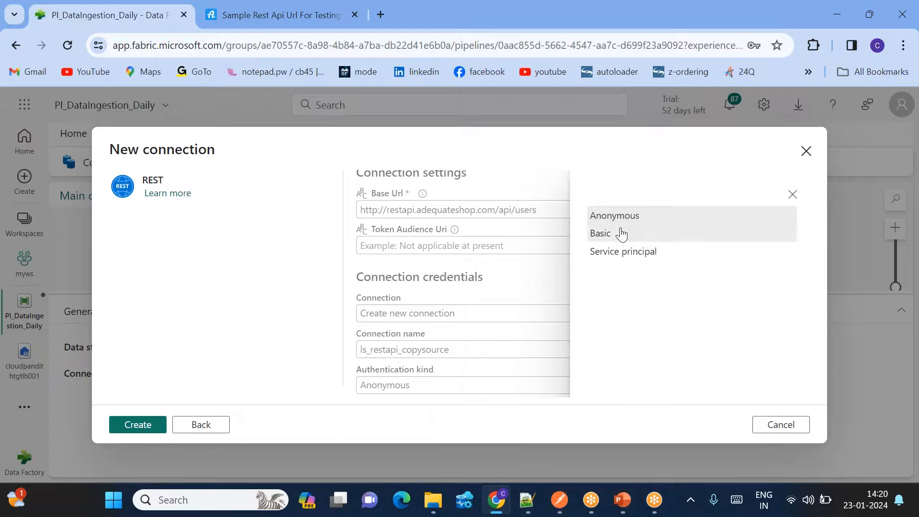
left_click(619, 232)
left_click(388, 349)
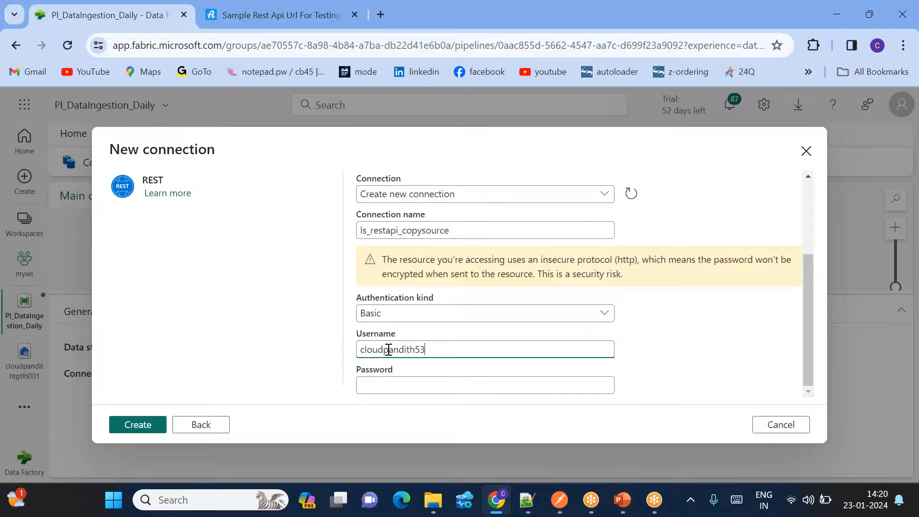
key("Tab")
type("pas")
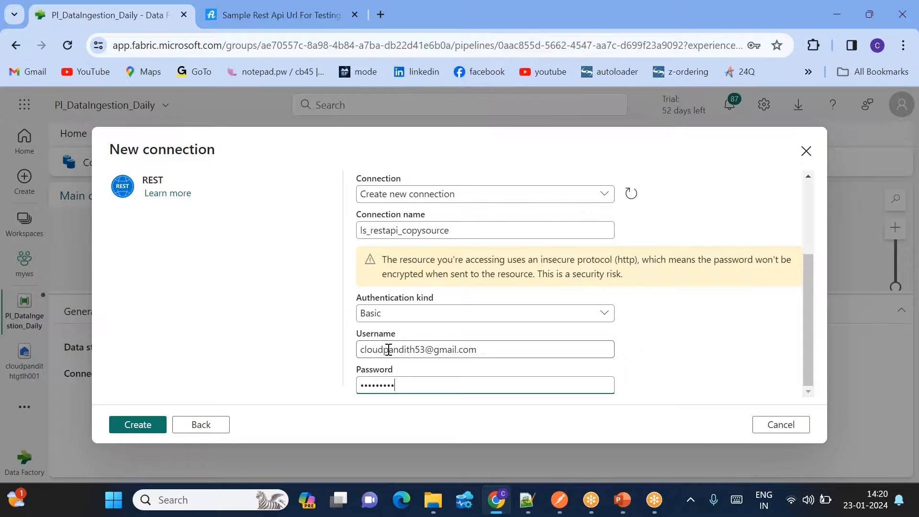
left_click(145, 427)
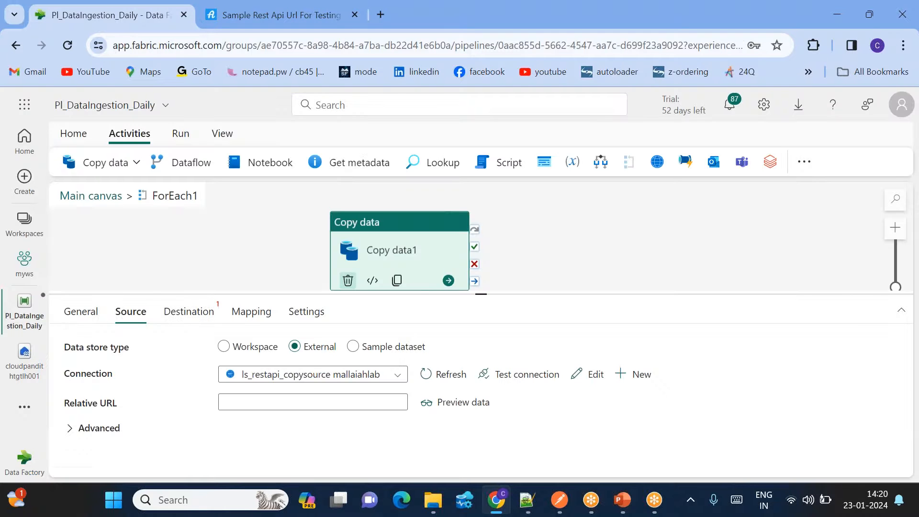
- Clear the source's Relative URL field
left_click(238, 402)
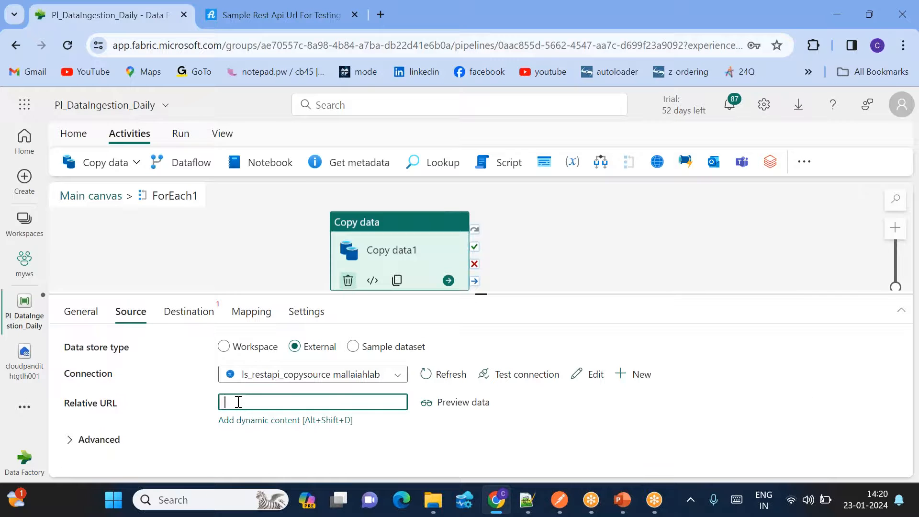
type("http://restapi.adequateshop.com/api/users?page=1")
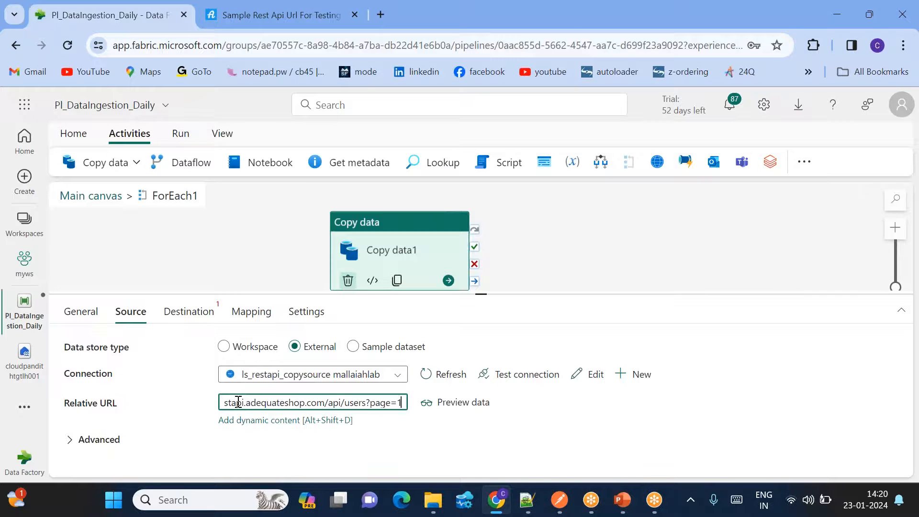
left_click(366, 402)
key("shift+Home")
key("BackSpace")
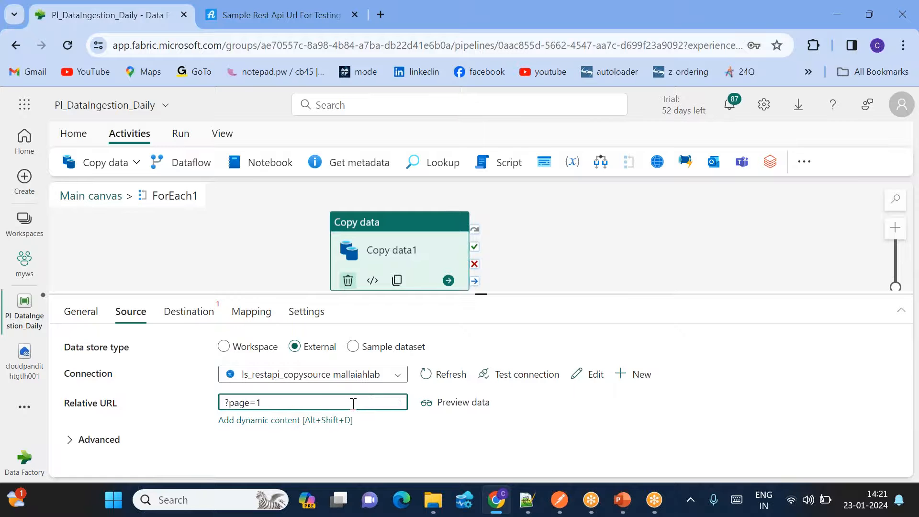
left_click_drag(279, 405, 211, 403)
key("BackSpace")
left_click(245, 421)
type("@concat('?page=1")
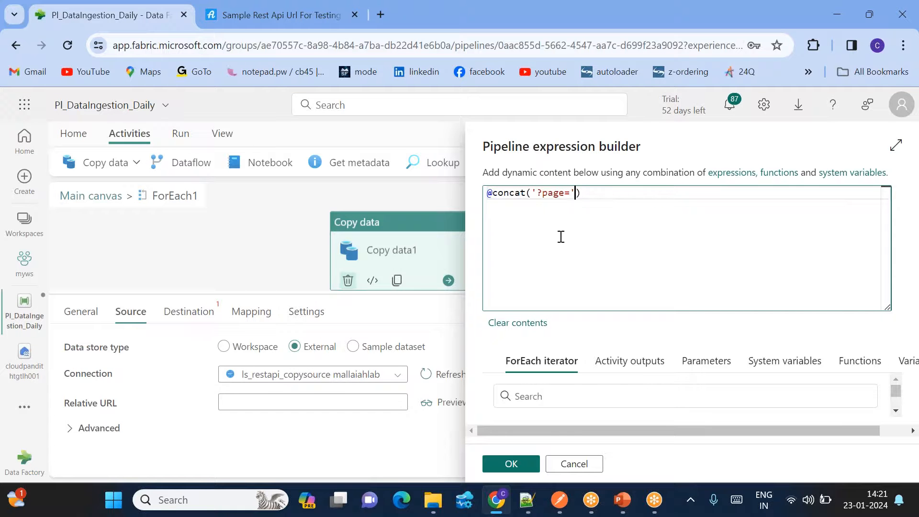
type(",")
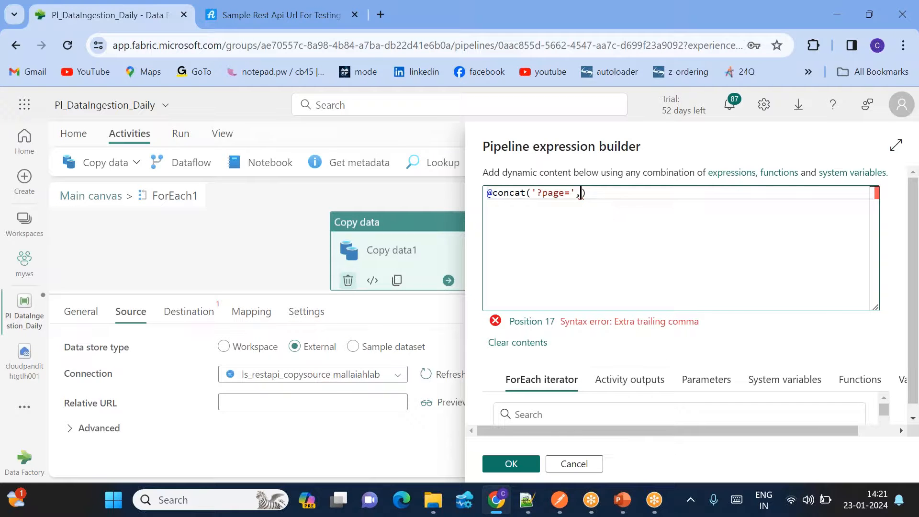
scroll(591, 394, "down", 1)
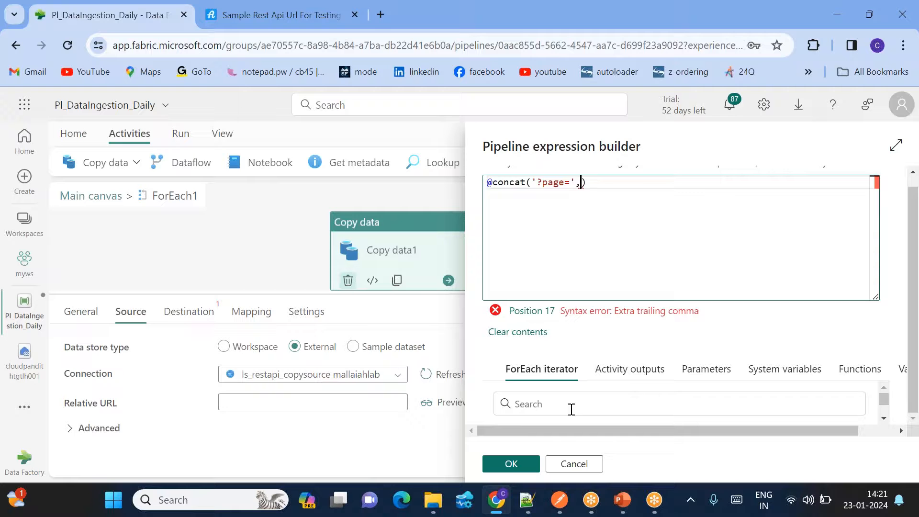
left_click(539, 415)
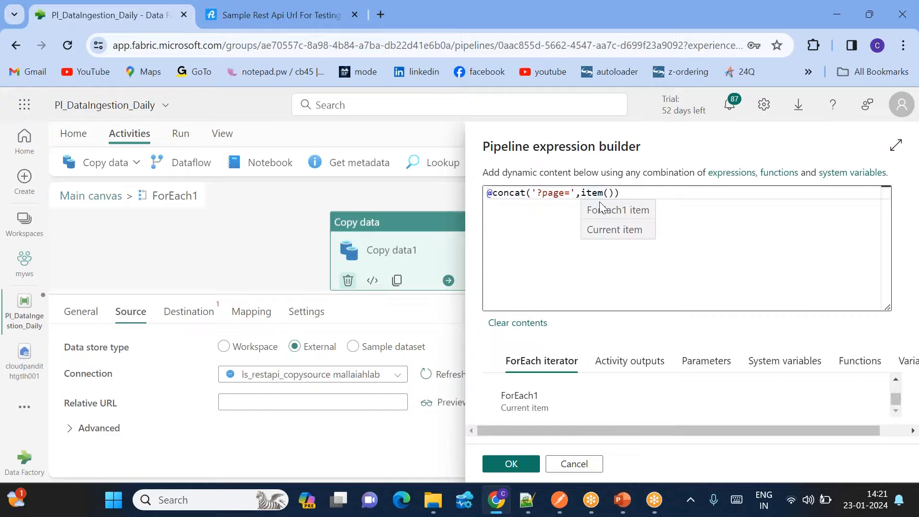
left_click(519, 460)
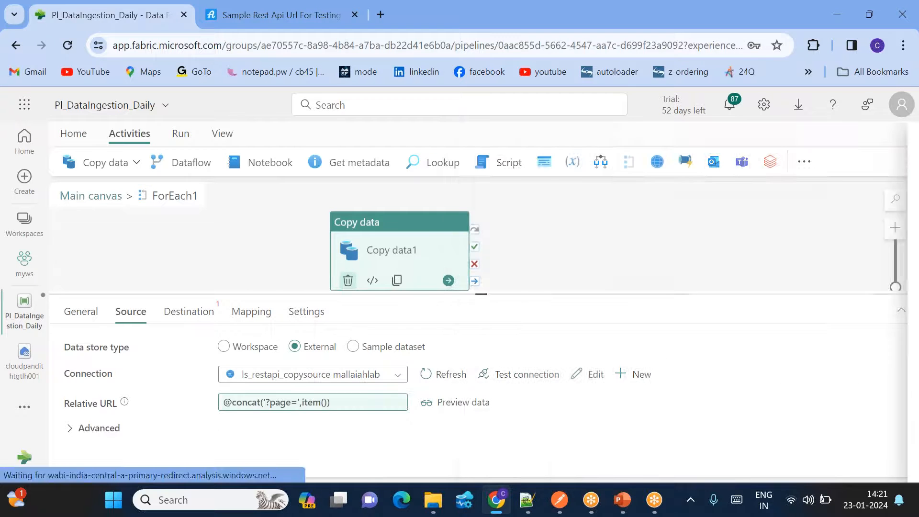
left_click(71, 432)
- Add an Authorization row to Copy data1's additional request headers
scroll(168, 433, "down", 2)
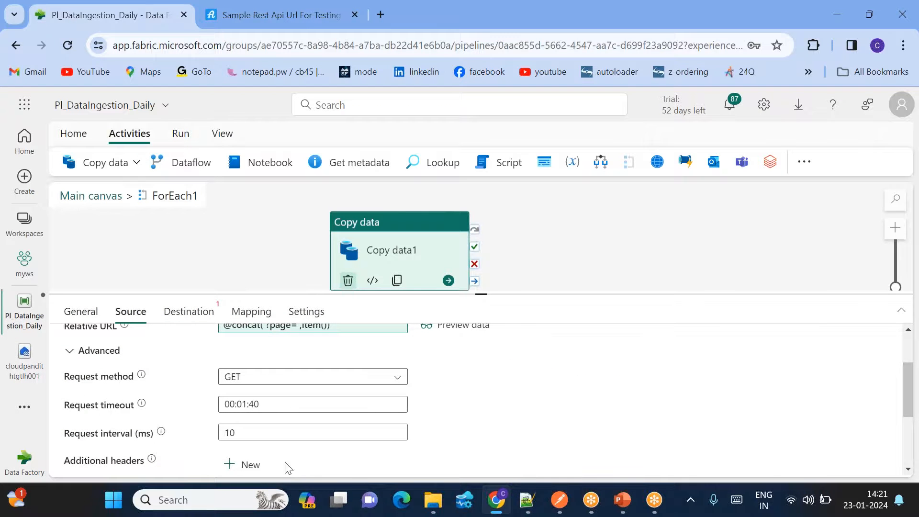
left_click(245, 464)
scroll(248, 465, "down", 2)
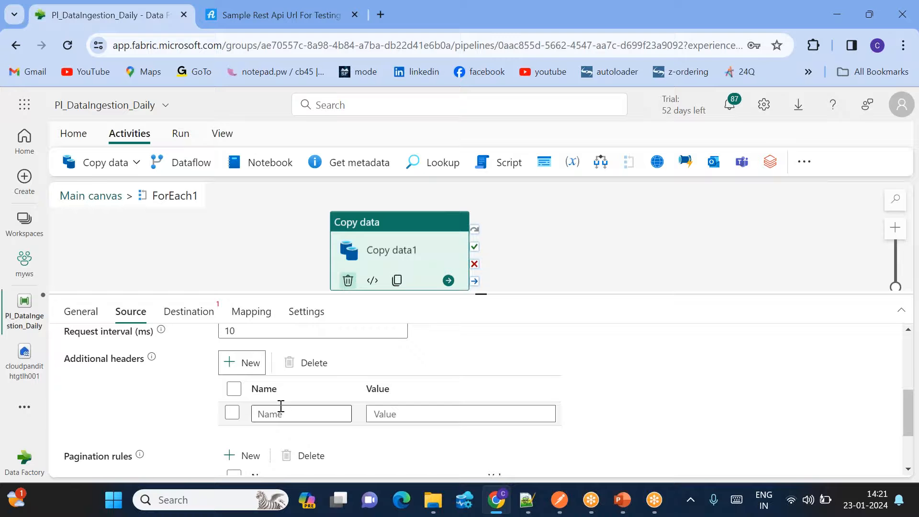
left_click(246, 16)
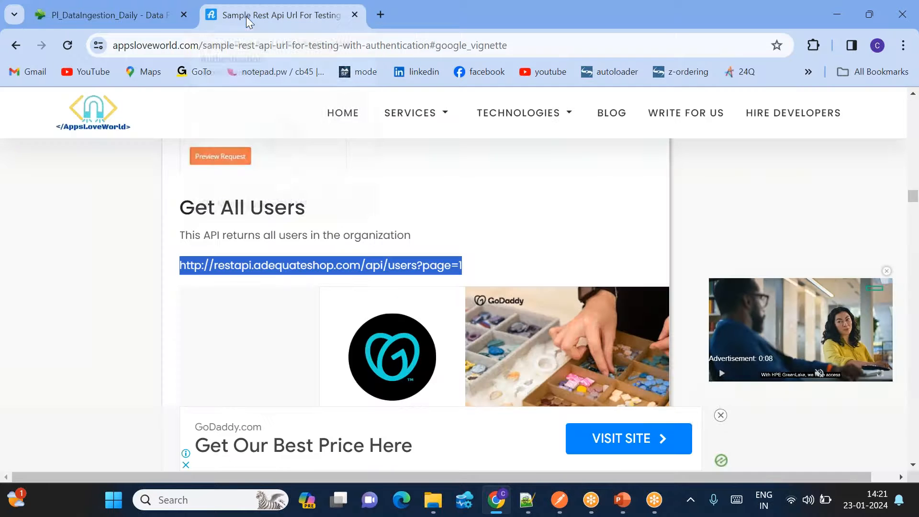
scroll(254, 273, "up", 7)
double_click(242, 310)
left_click(125, 26)
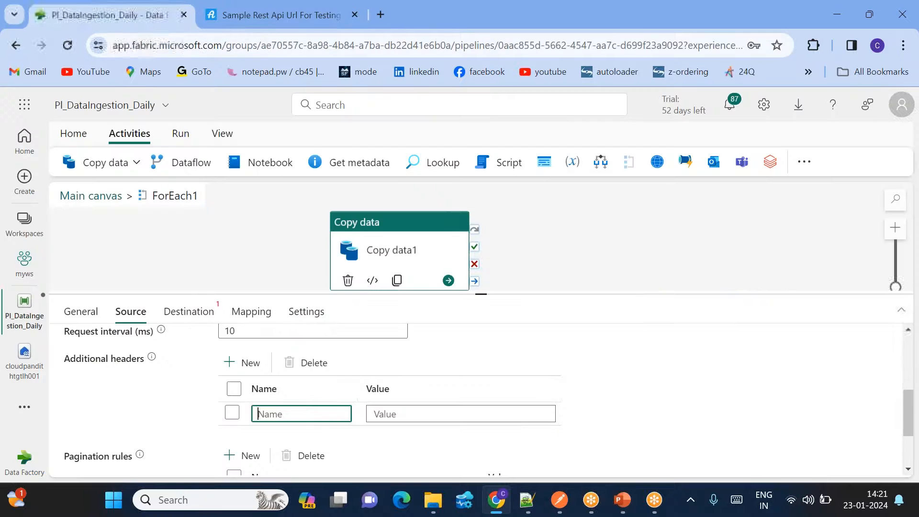
- Check the Bearer token format in the article and open the header value's expression editor
left_click(253, 17)
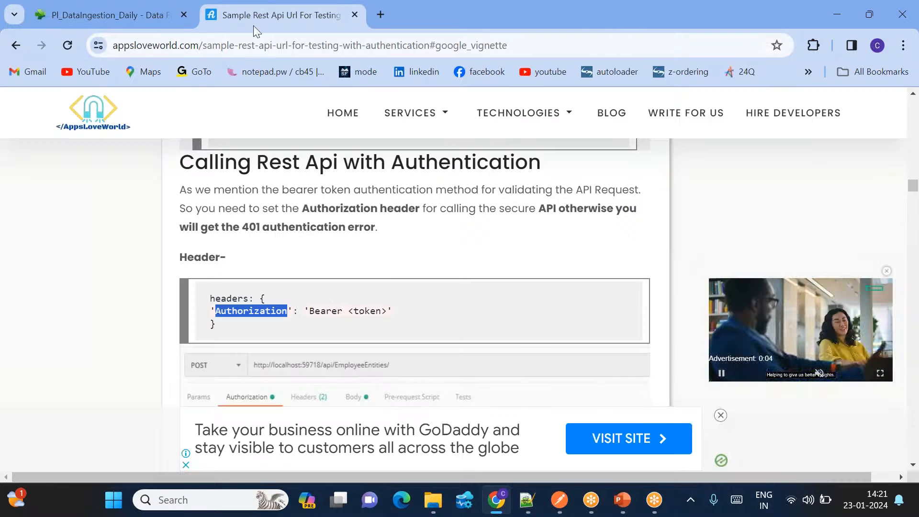
double_click(321, 308)
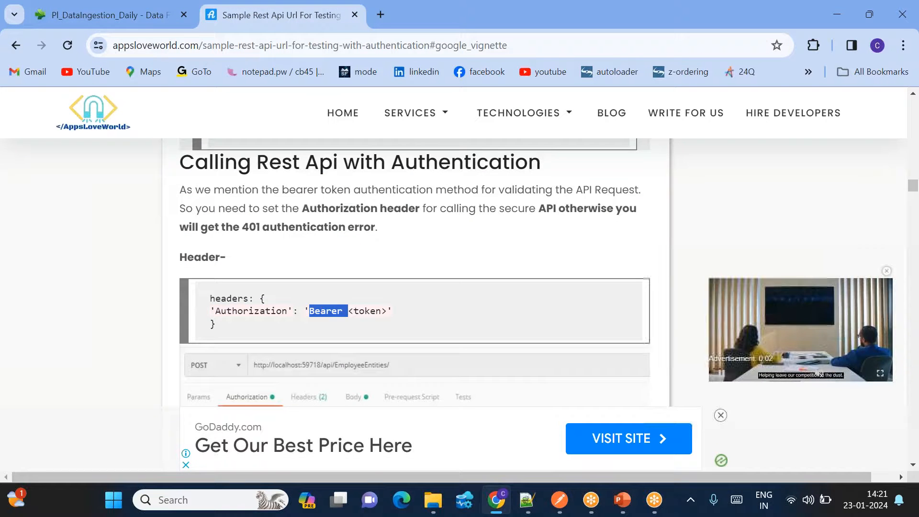
left_click(120, 15)
left_click(389, 414)
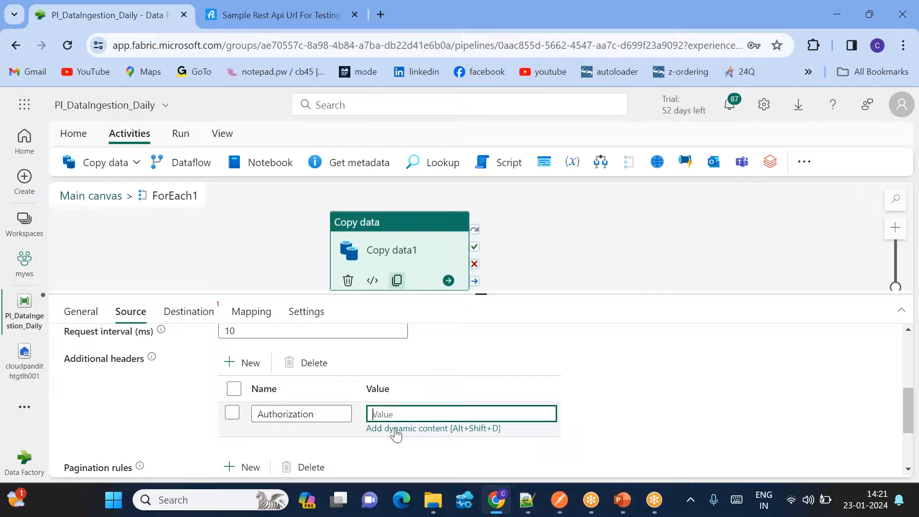
left_click(392, 428)
type("@concat('")
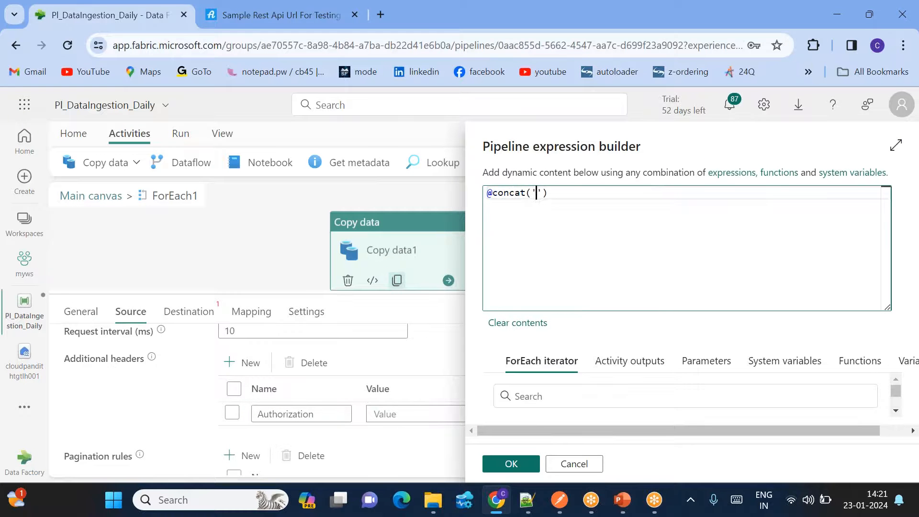
type("Bearer ',")
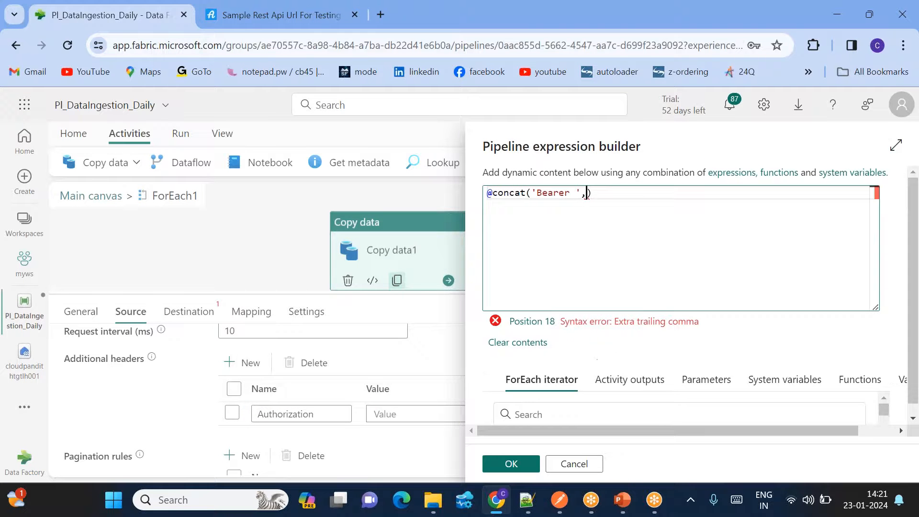
left_click(640, 383)
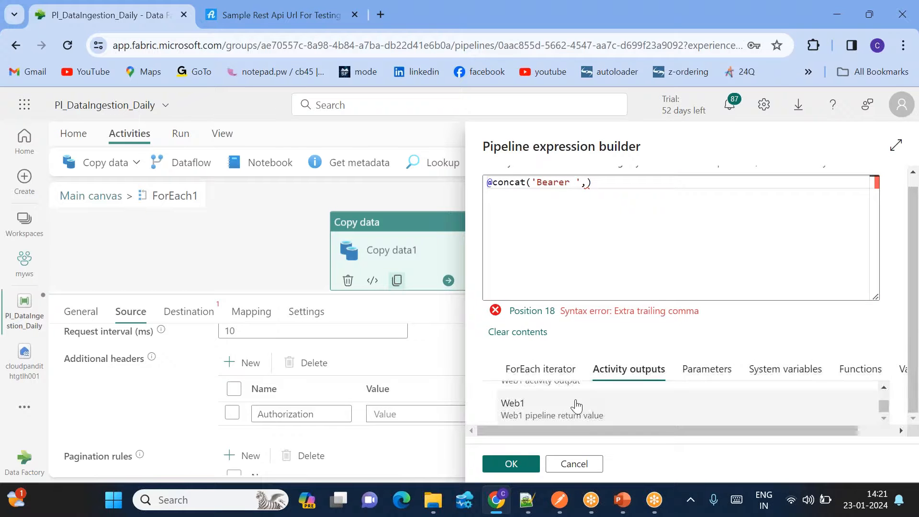
left_click(554, 406)
left_click(715, 193)
type(".data.Token)")
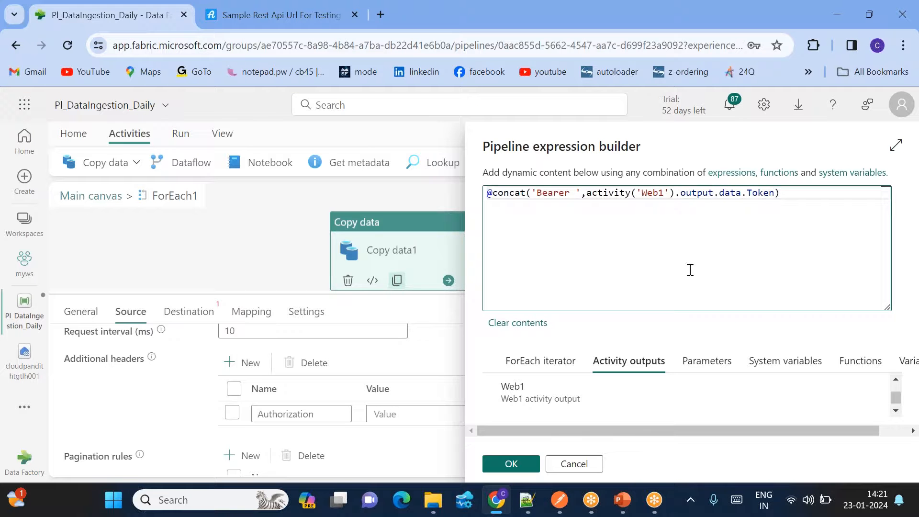
left_click(511, 464)
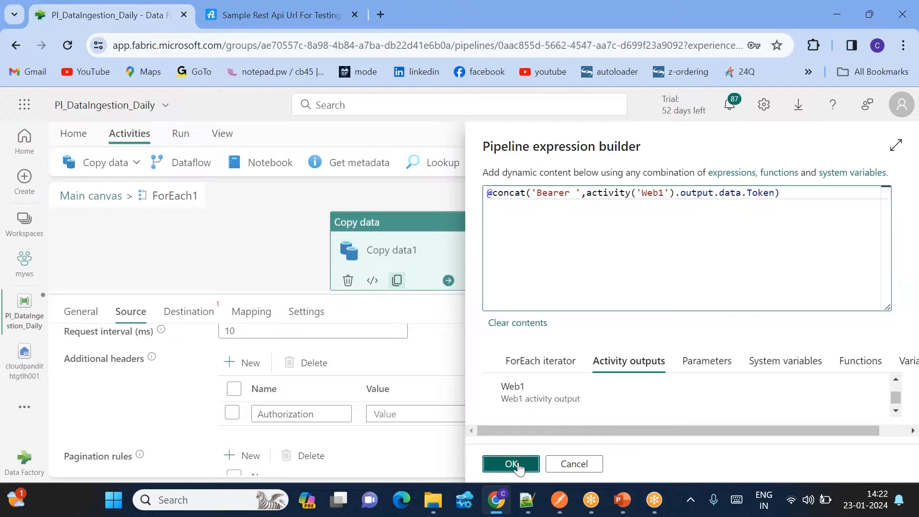
scroll(372, 427, "up", 3)
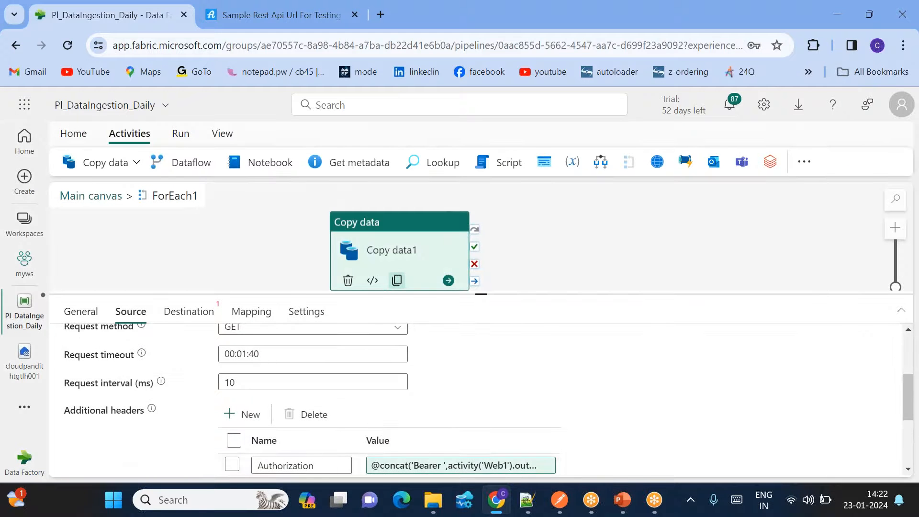
scroll(315, 382, "up", 1)
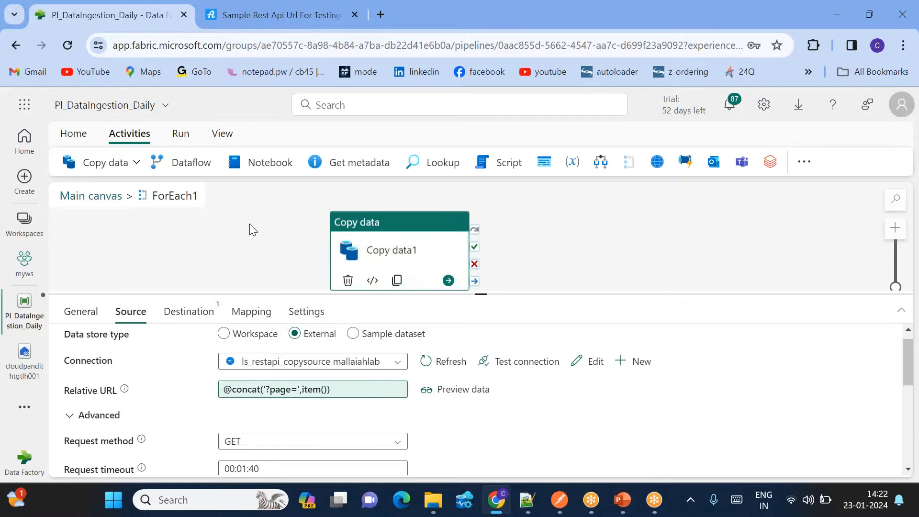
- Point Copy data1's destination at lakehouse cloudpandithtgtlh001, root folder Files, folder output
left_click(190, 312)
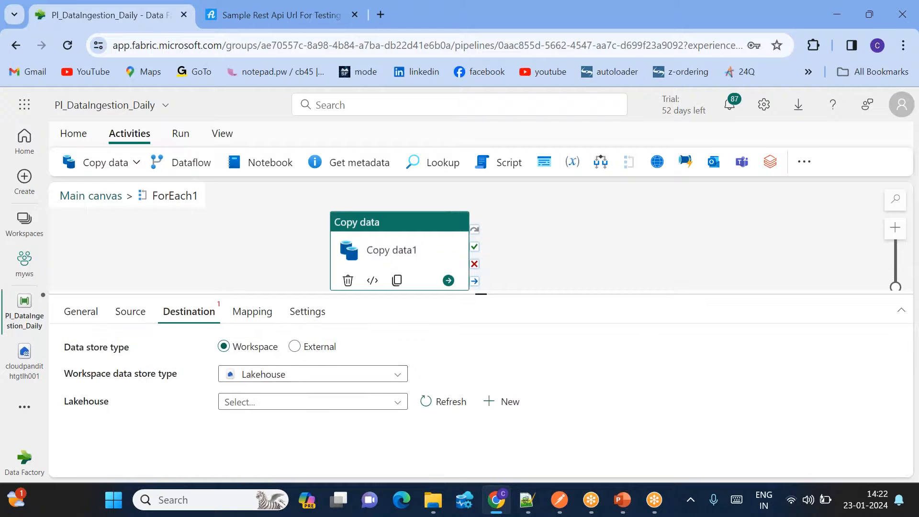
left_click(294, 406)
left_click(314, 423)
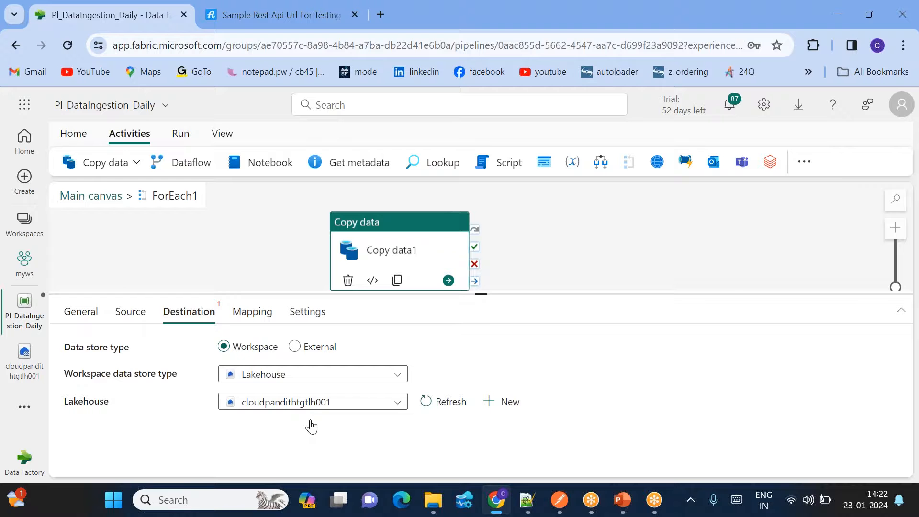
scroll(335, 440, "down", 1)
left_click(274, 405)
left_click(646, 433)
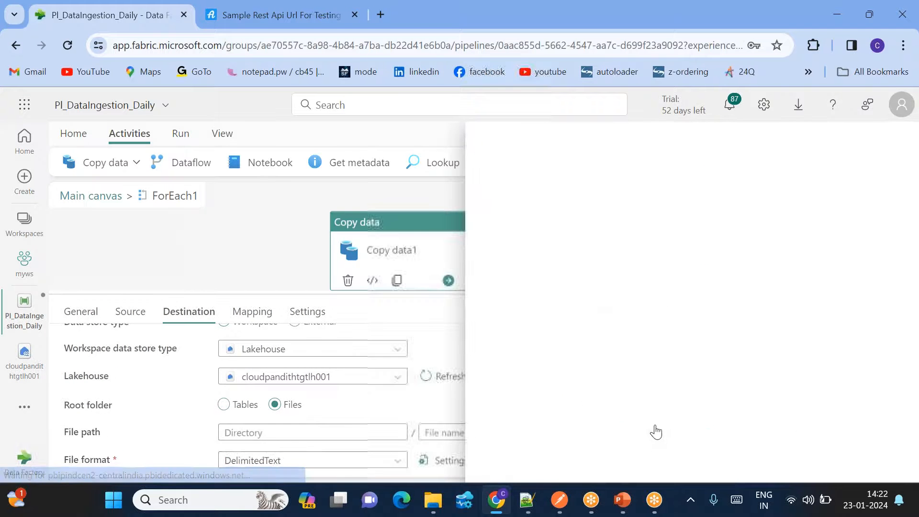
left_click(522, 224)
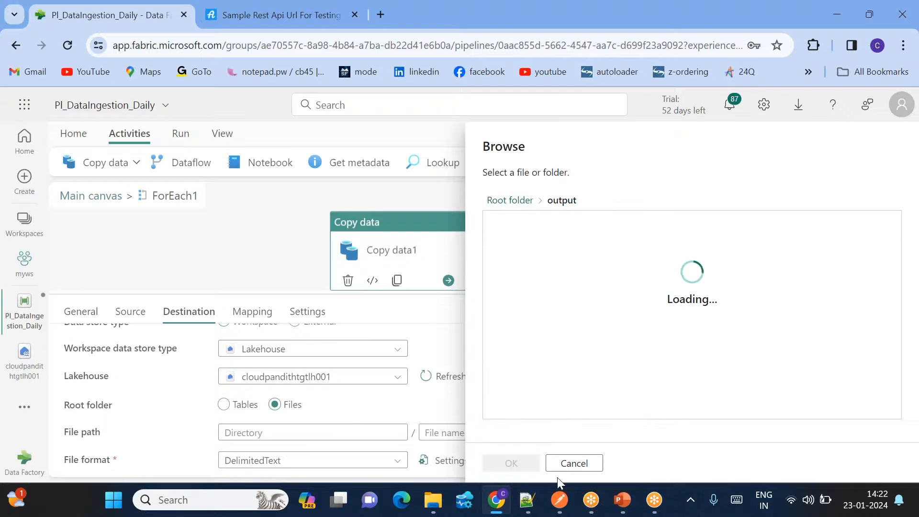
left_click(511, 463)
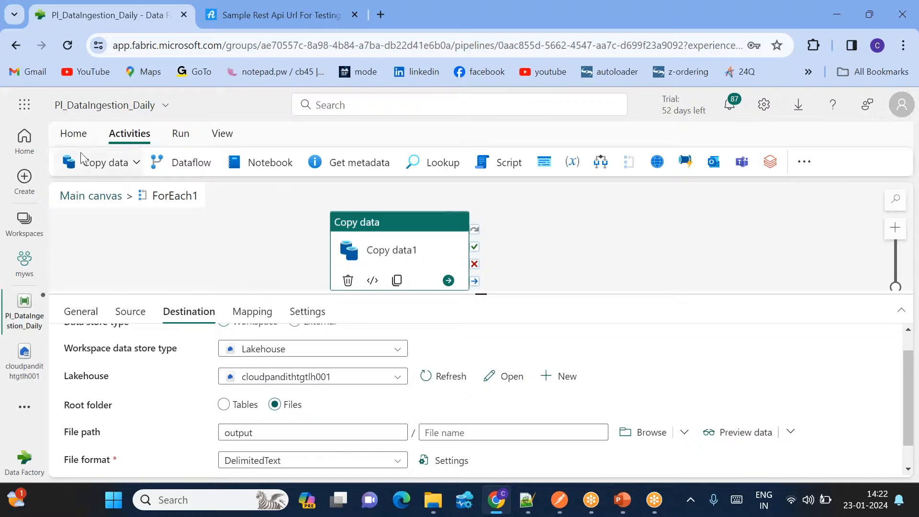
- Validate the pipeline and dismiss the validation results
left_click(72, 136)
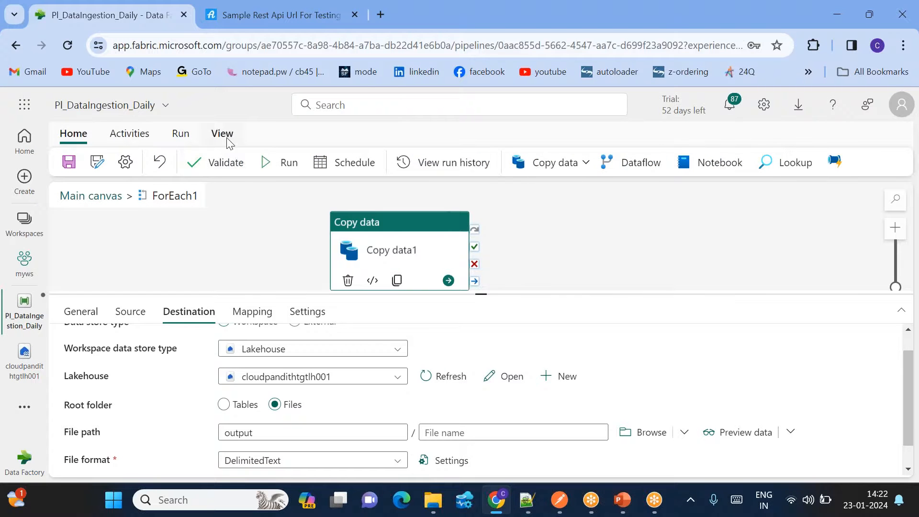
left_click(198, 165)
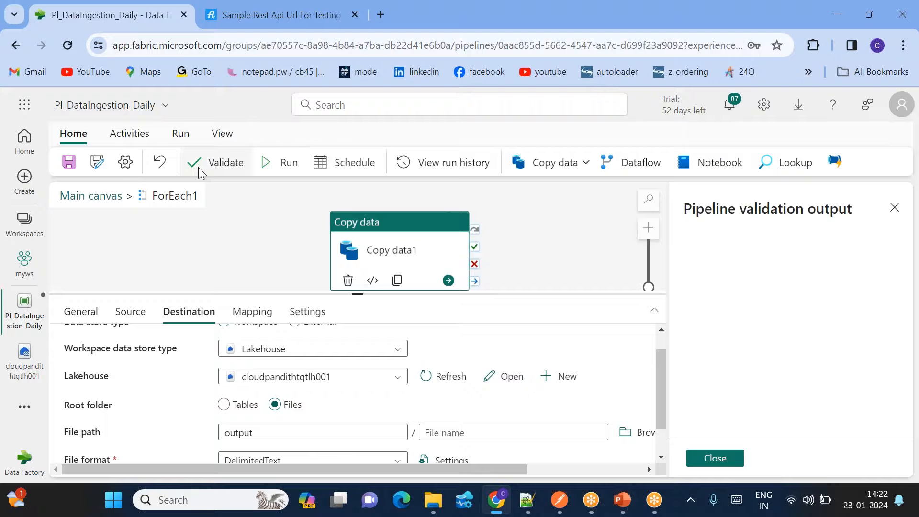
left_click(730, 461)
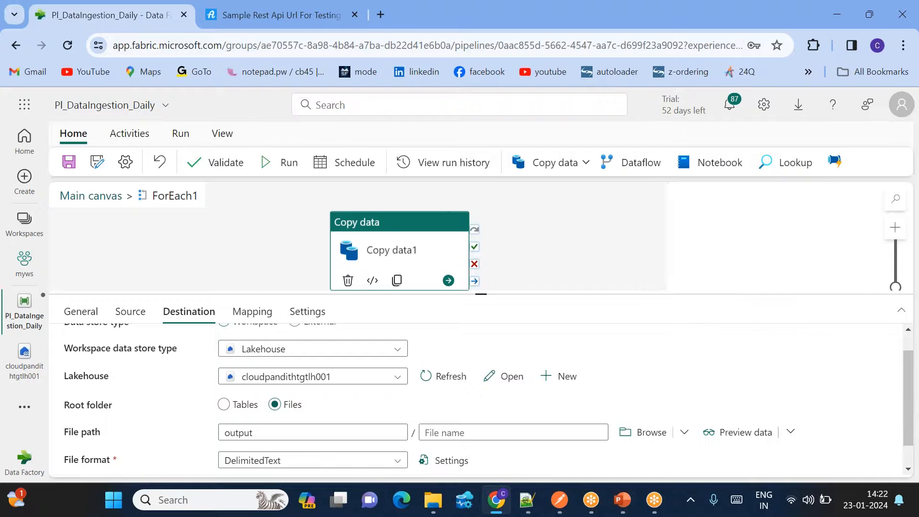
- Save and run the pipeline, refreshing until Web1 succeeds and Lookup1 is queued
left_click(289, 167)
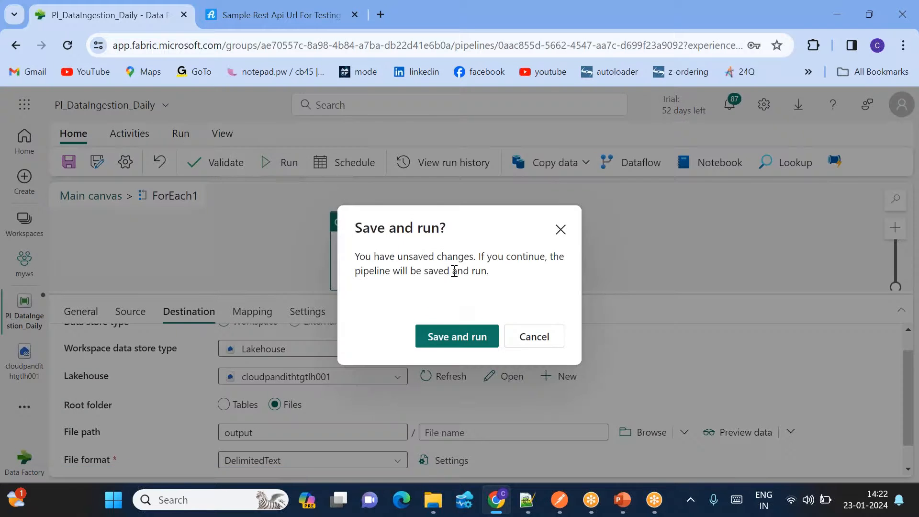
left_click(457, 336)
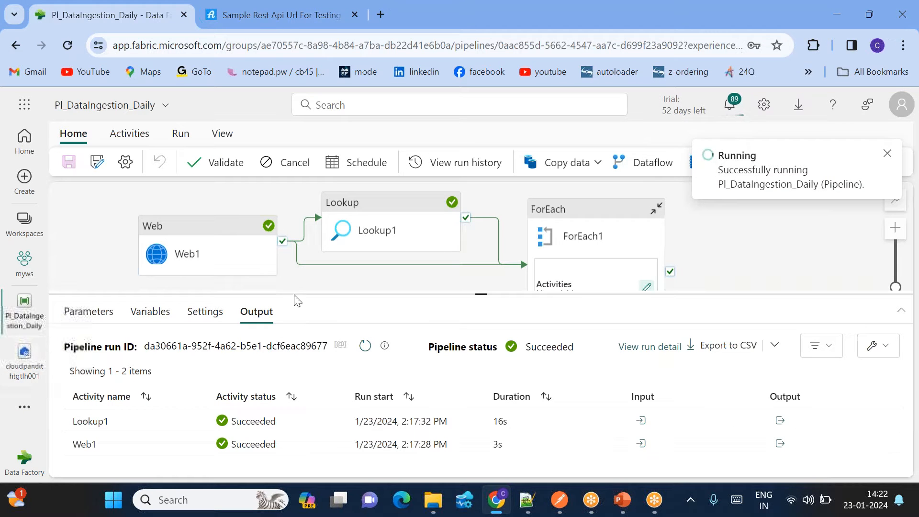
left_click(369, 350)
left_click_drag(481, 294, 481, 189)
left_click(369, 239)
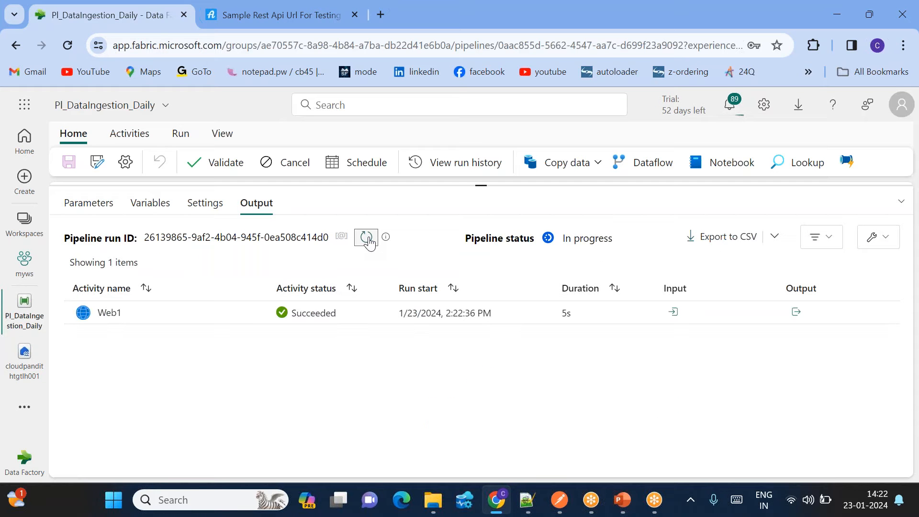
left_click(369, 239)
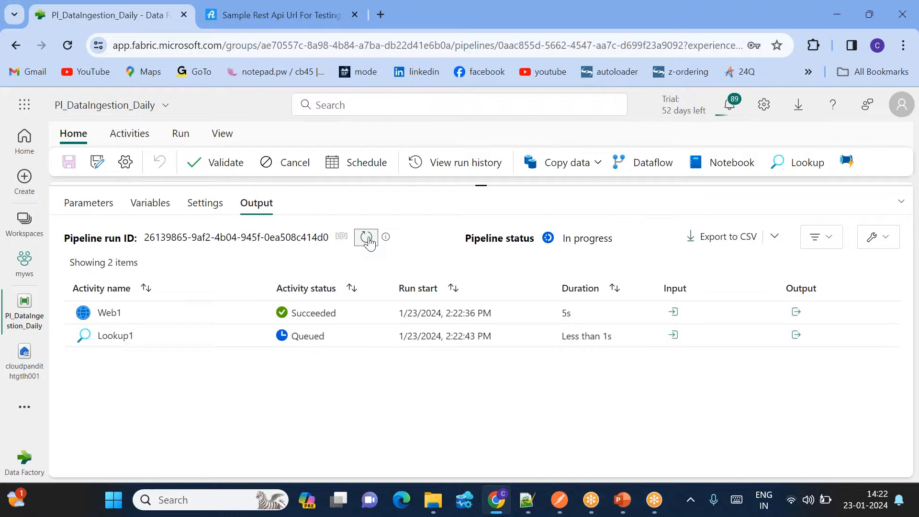
left_click(369, 239)
left_click(369, 239)
- Inspect Web1's output to find its Token field, then refresh the activity run list
left_click(796, 313)
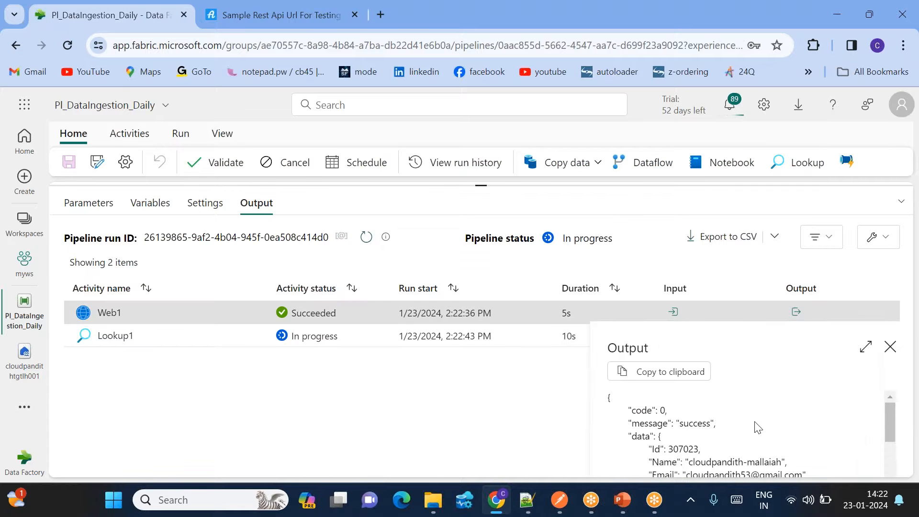
scroll(757, 427, "down", 2)
scroll(758, 427, "up", 1)
double_click(663, 422)
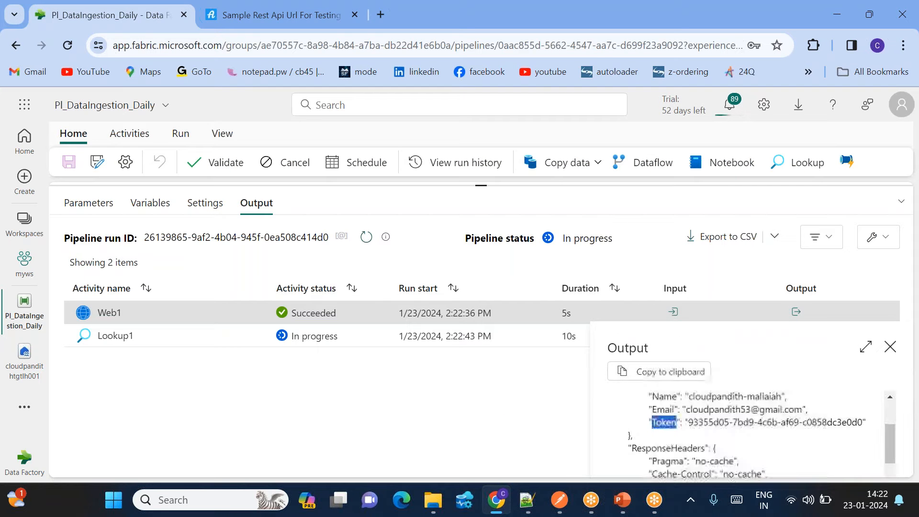
left_click(890, 346)
left_click(367, 237)
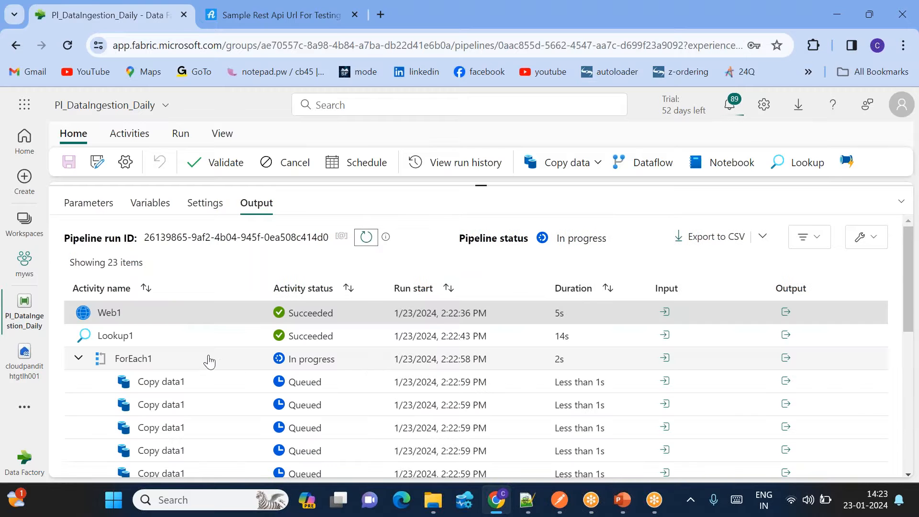
- Compare ForEach1's input ItemsCount 3623 with Lookup1's output total_pages 3623
left_click(665, 358)
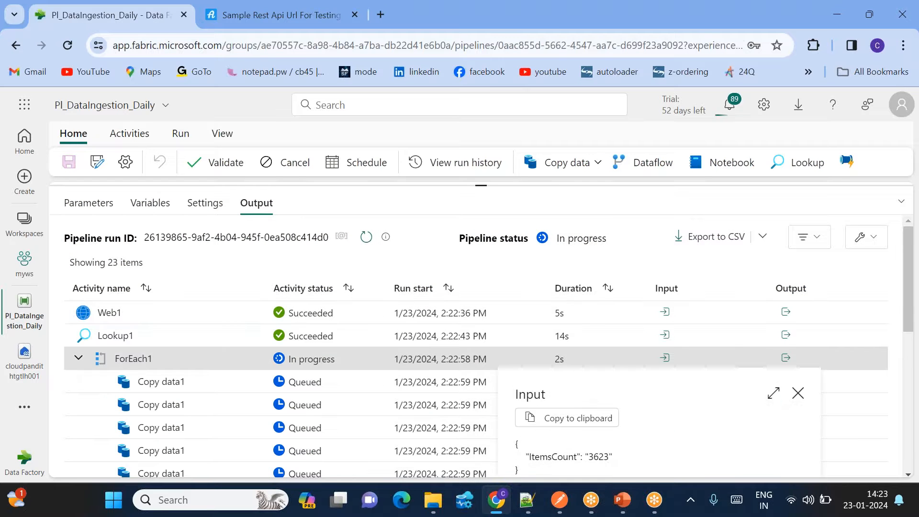
left_click_drag(612, 457, 593, 457)
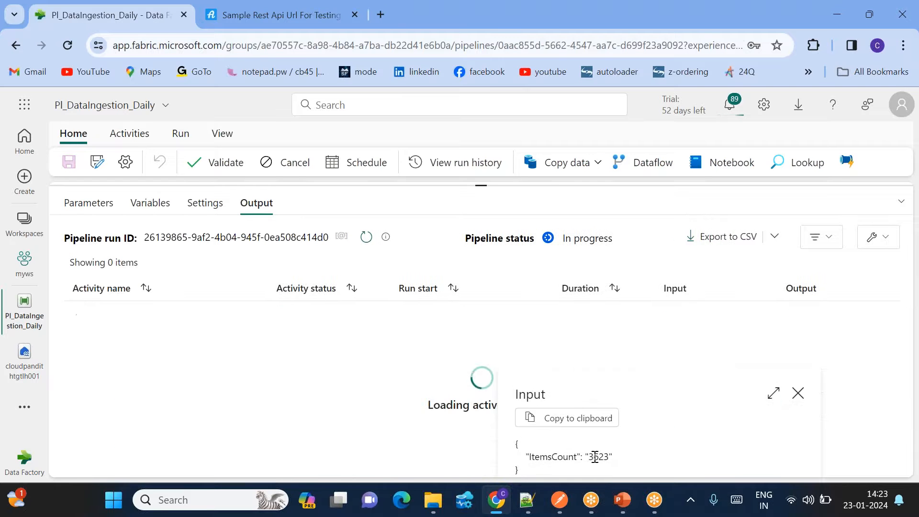
left_click(798, 395)
left_click(785, 334)
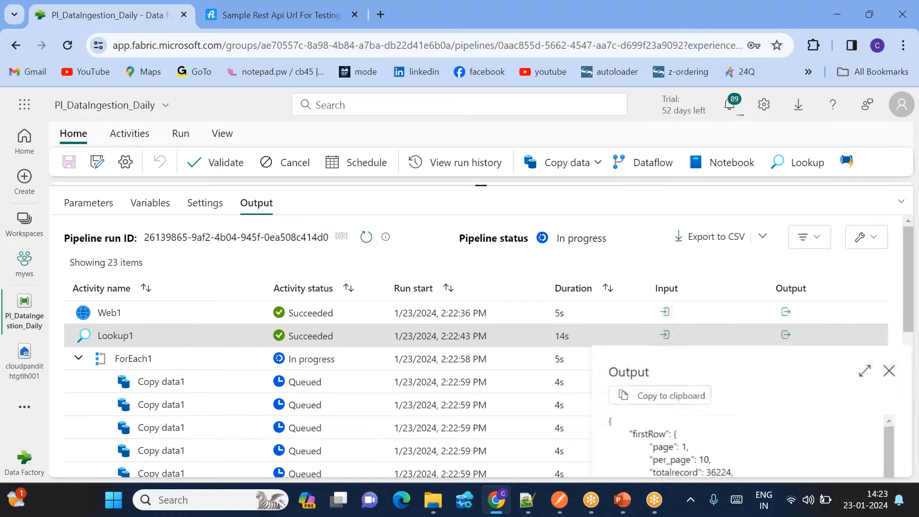
scroll(742, 445, "down", 2)
double_click(716, 419)
left_click(889, 370)
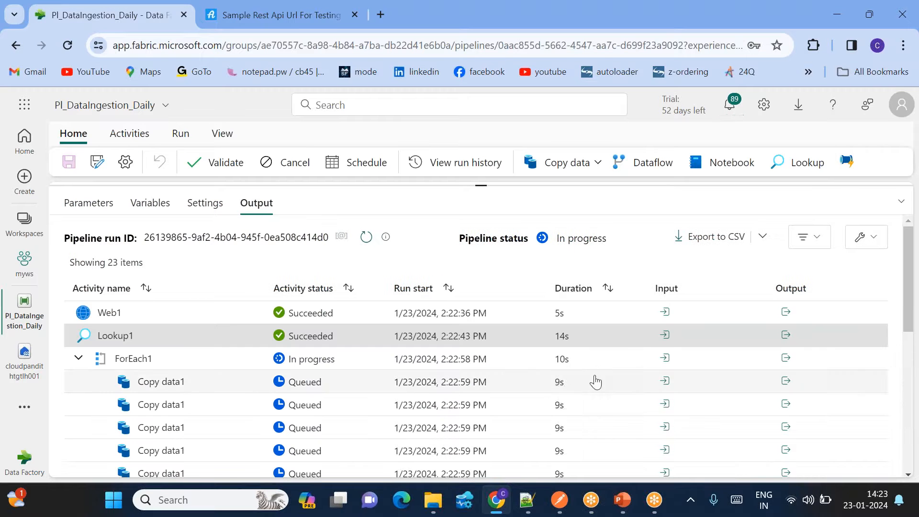
- Recheck that ForEach1's input shows ItemsCount 3623
left_click(665, 359)
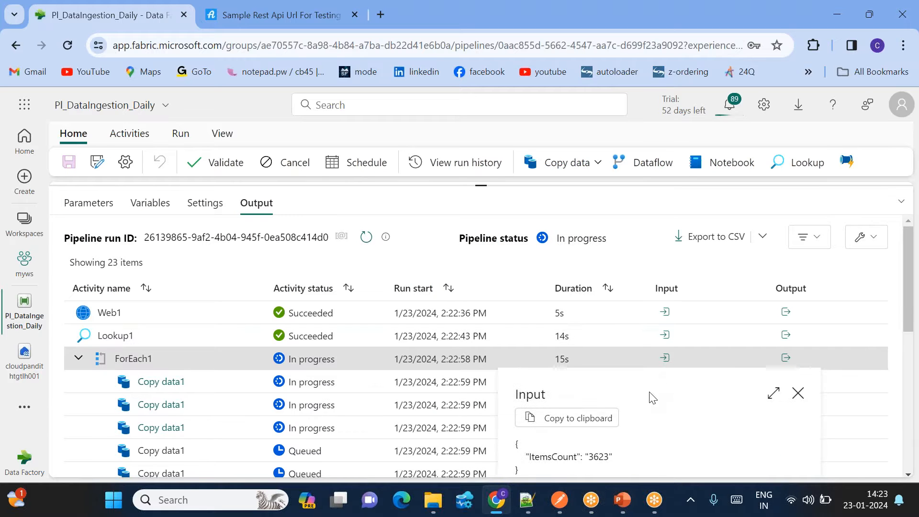
double_click(600, 457)
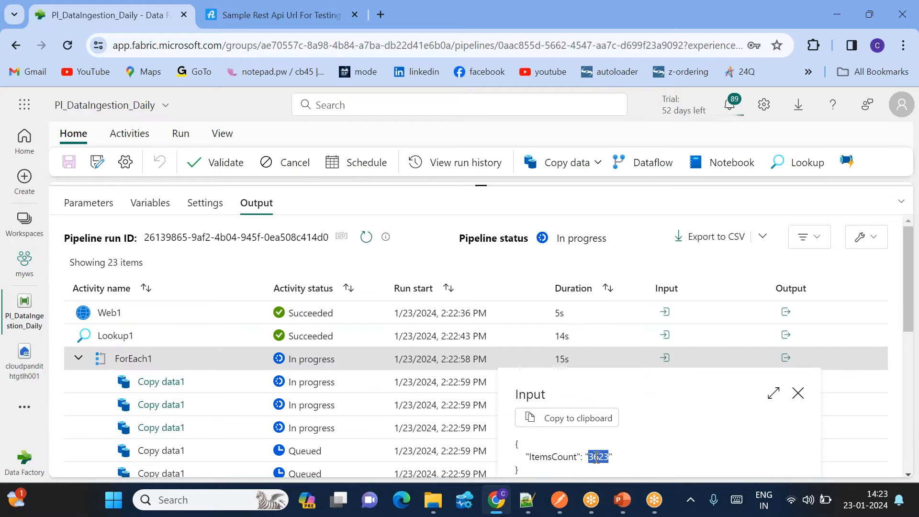
left_click(798, 392)
scroll(233, 445, "down", 4)
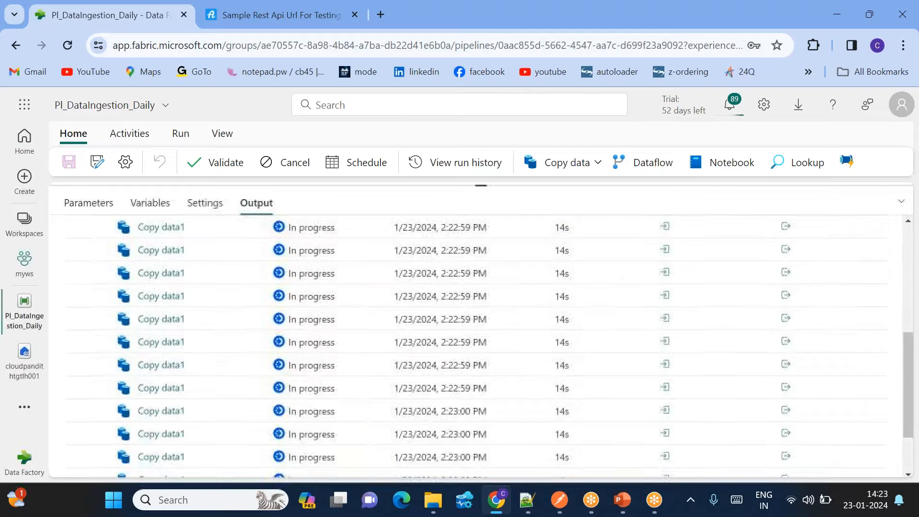
- Reload the activity runs until 56 items appear, including succeeded Copy data1 iterations
scroll(478, 345, "down", 5)
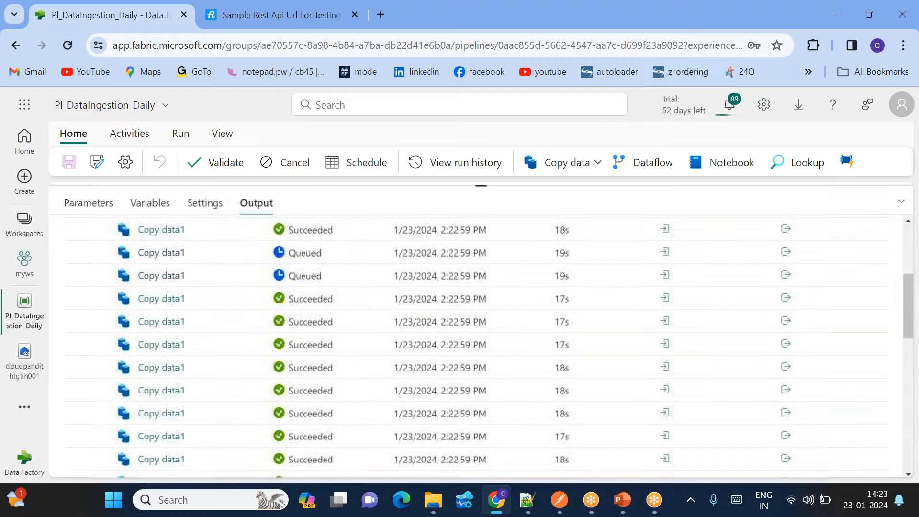
scroll(478, 345, "down", 5)
scroll(478, 344, "up", 10)
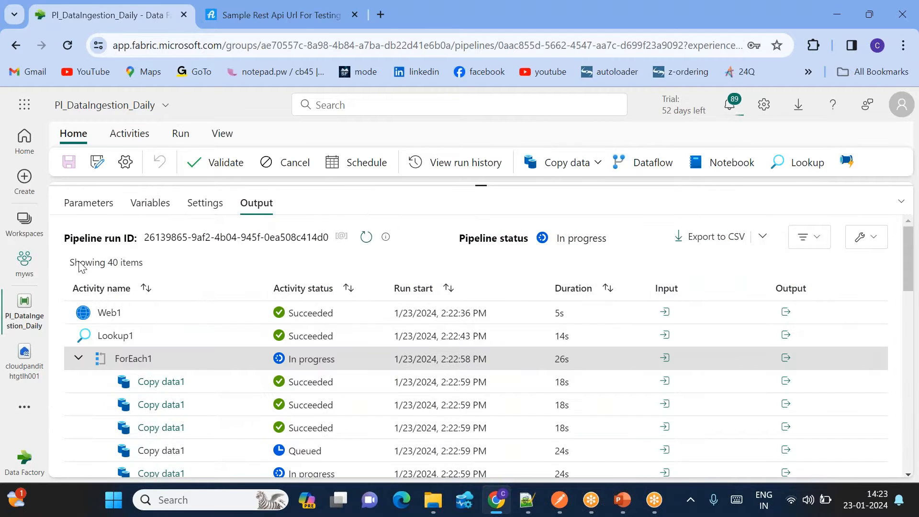
scroll(199, 404, "down", 10)
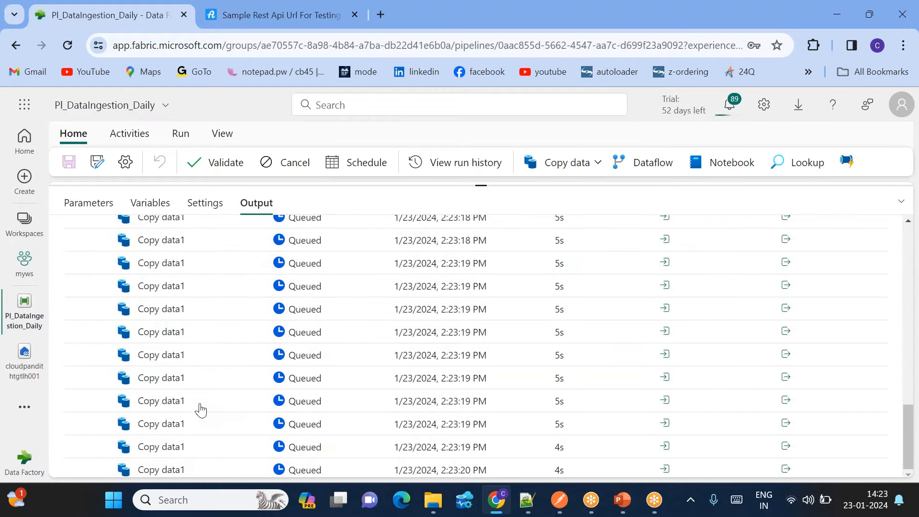
scroll(200, 407, "up", 10)
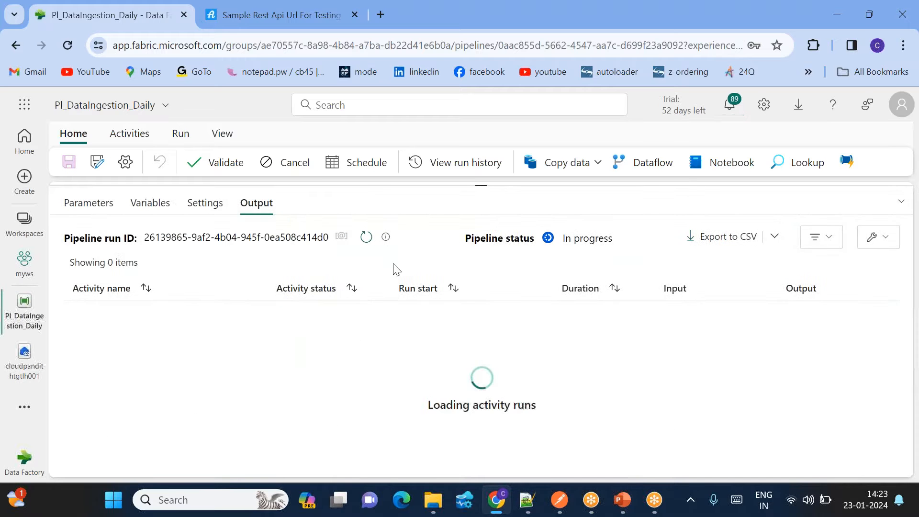
left_click(366, 238)
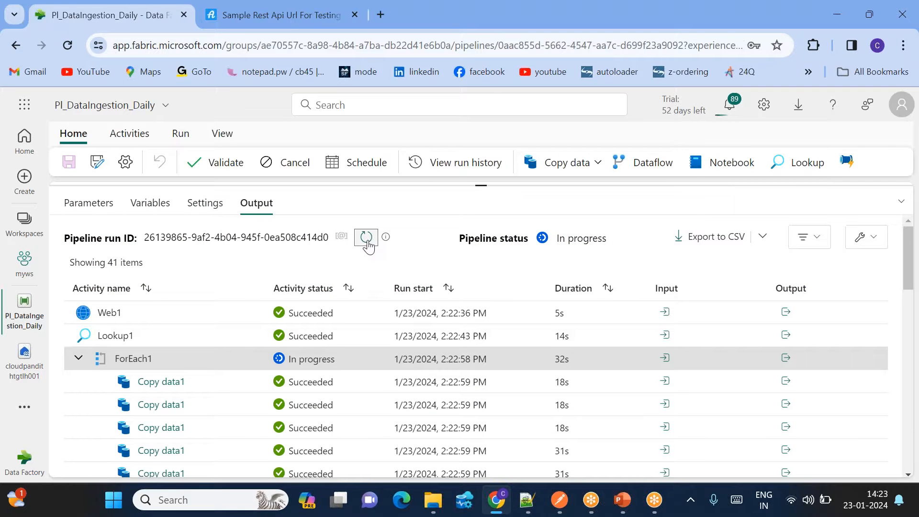
left_click(367, 237)
left_click(367, 238)
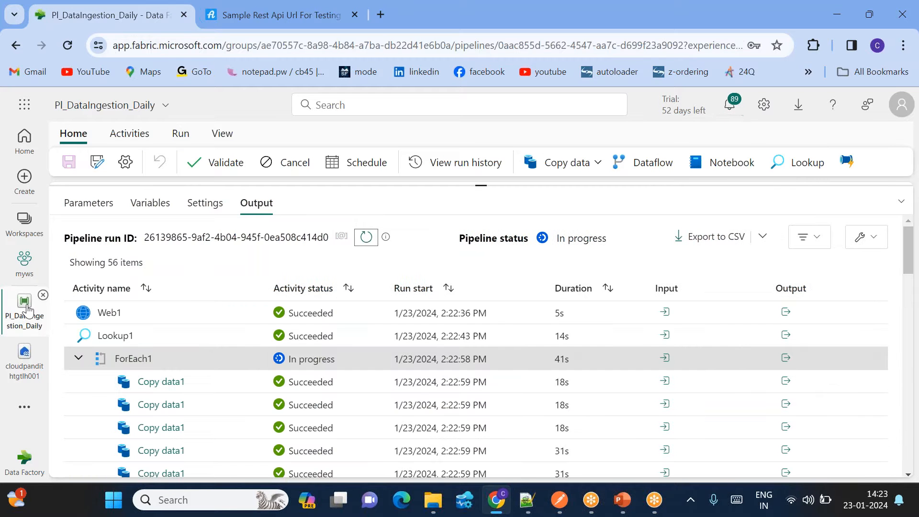
left_click(24, 354)
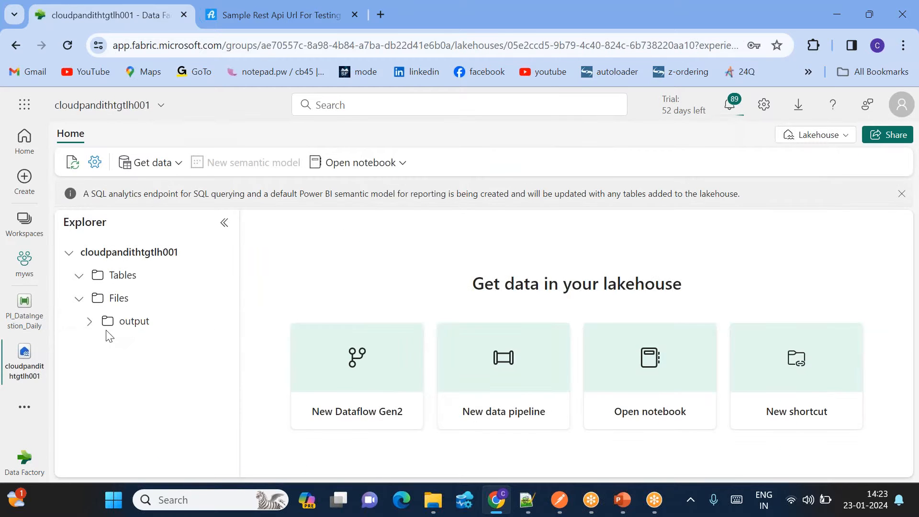
- Refresh the lakehouse Files/output folder to list the pipeline's TXT files
left_click(115, 325)
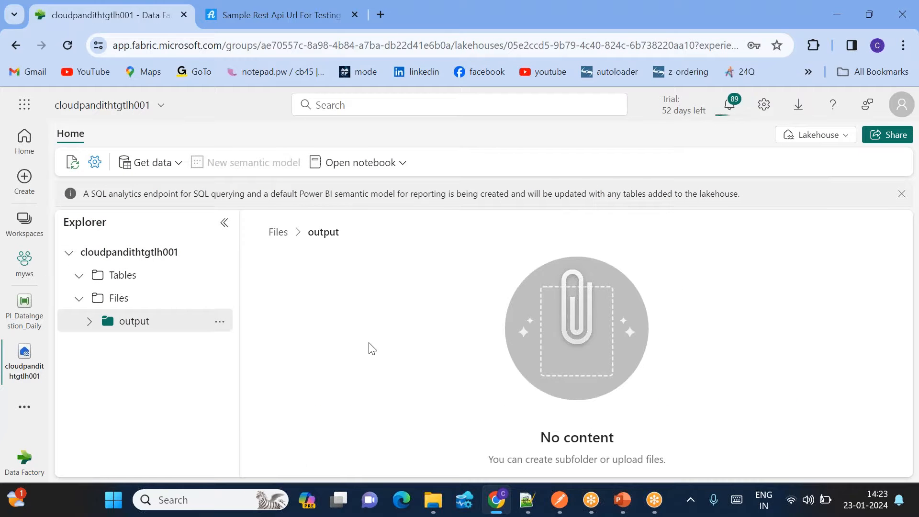
left_click(219, 321)
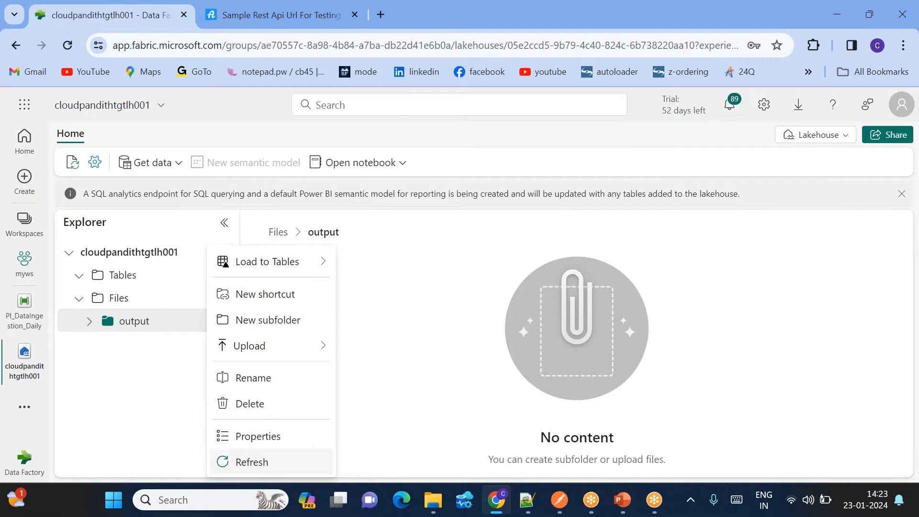
left_click(248, 461)
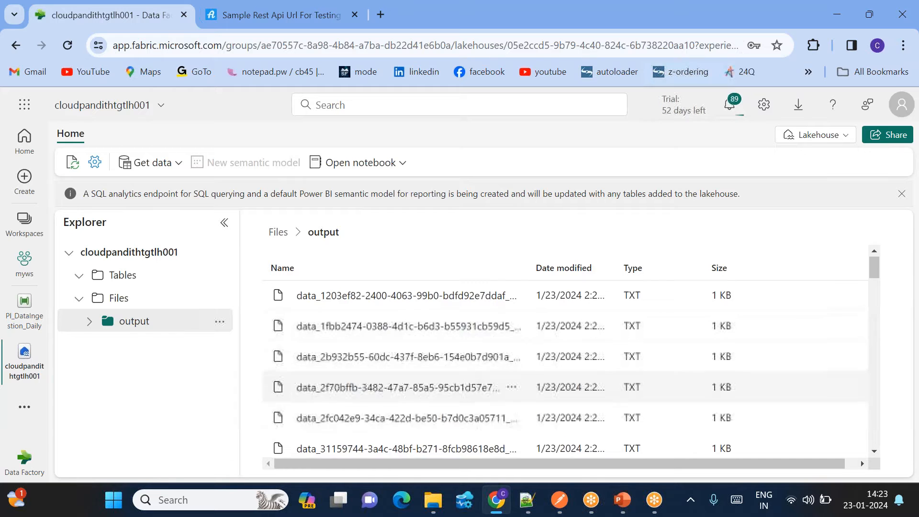
scroll(430, 363, "down", 10)
scroll(436, 388, "down", 15)
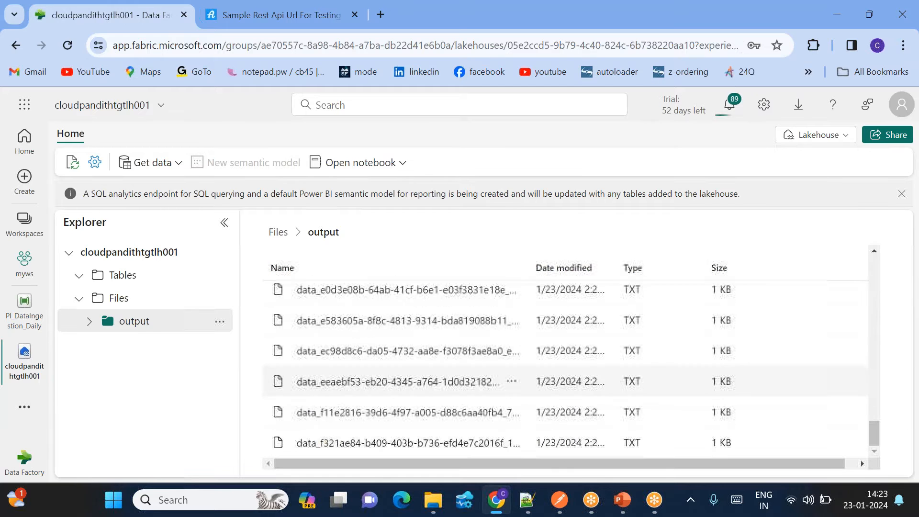
- Preview two output TXT files, confirming one holds page 41's records
left_click(419, 387)
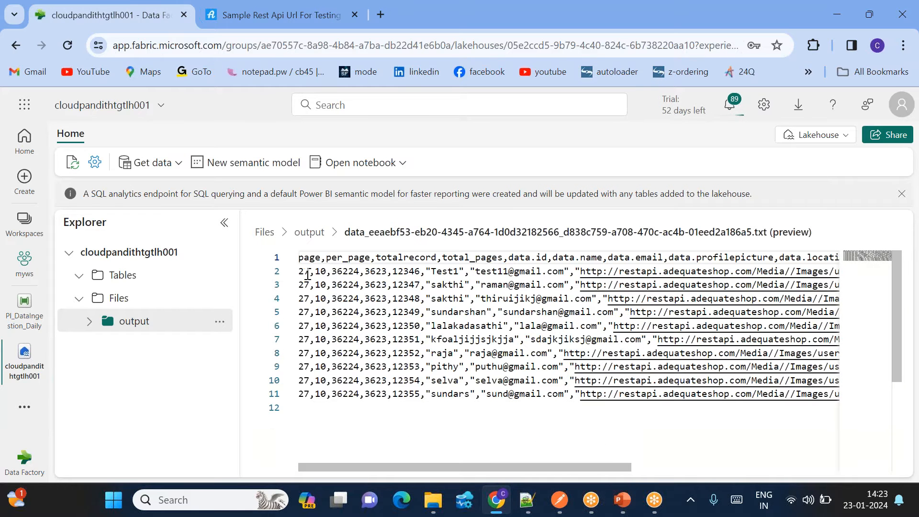
left_click(309, 232)
scroll(406, 383, "down", 20)
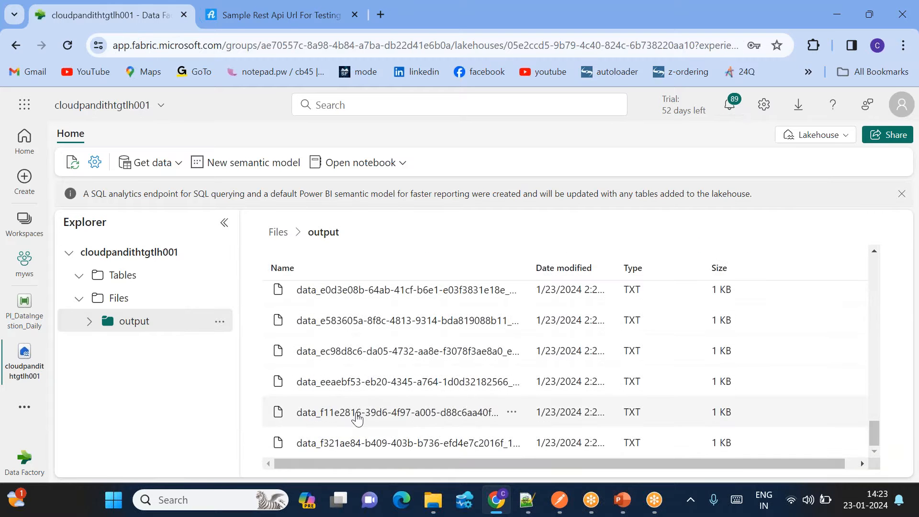
left_click(402, 412)
double_click(304, 272)
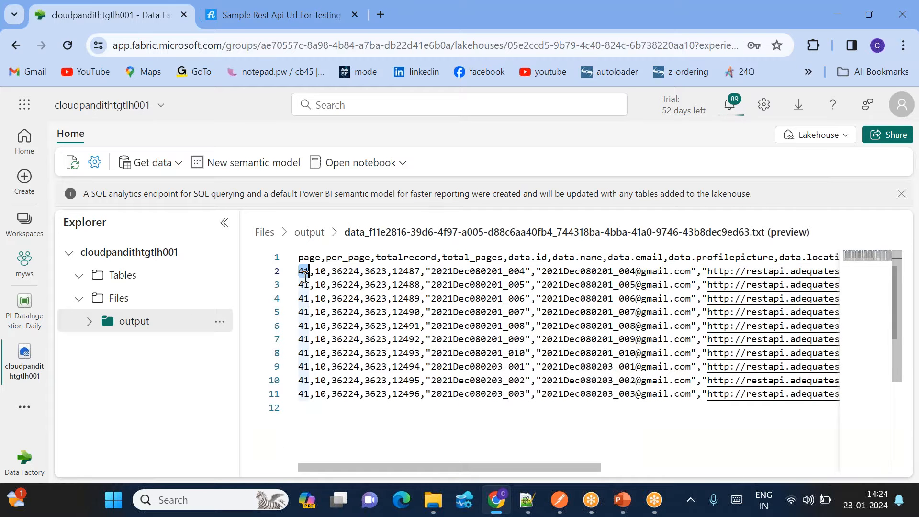
left_click(309, 232)
- Preview the last TXT file in the list, confirming it holds page 60
scroll(380, 420, "down", 20)
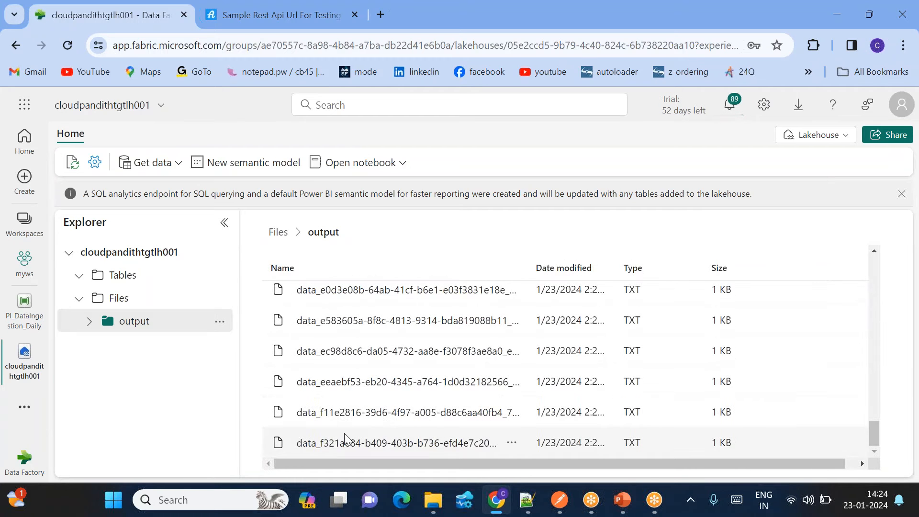
left_click(345, 438)
double_click(303, 271)
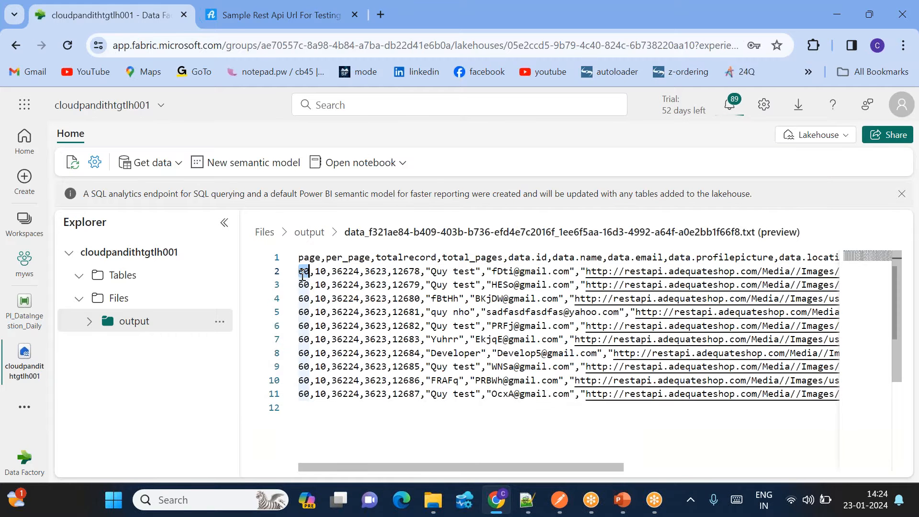
left_click(306, 231)
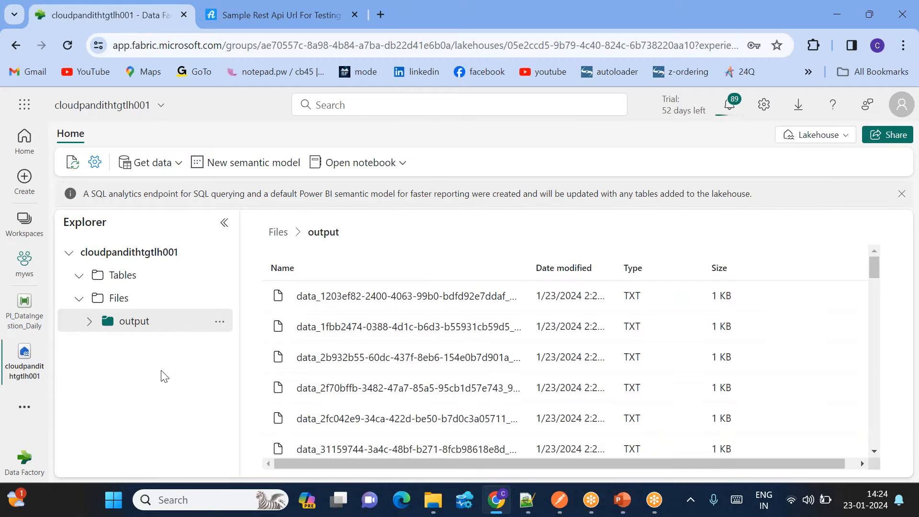
left_click(26, 309)
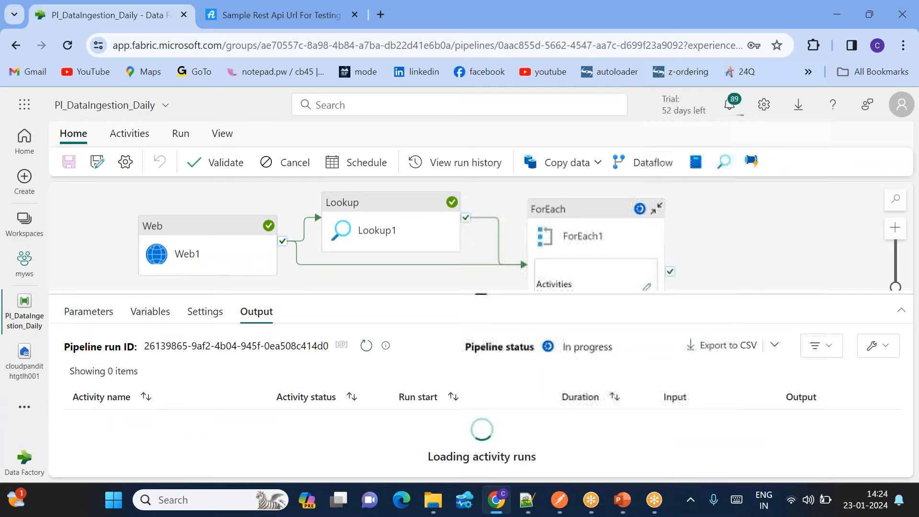
- Cancel the running PI_DataIngestion_Daily pipeline run from the Home ribbon
left_click_drag(479, 294, 479, 229)
scroll(368, 440, "down", 3)
scroll(368, 441, "down", 10)
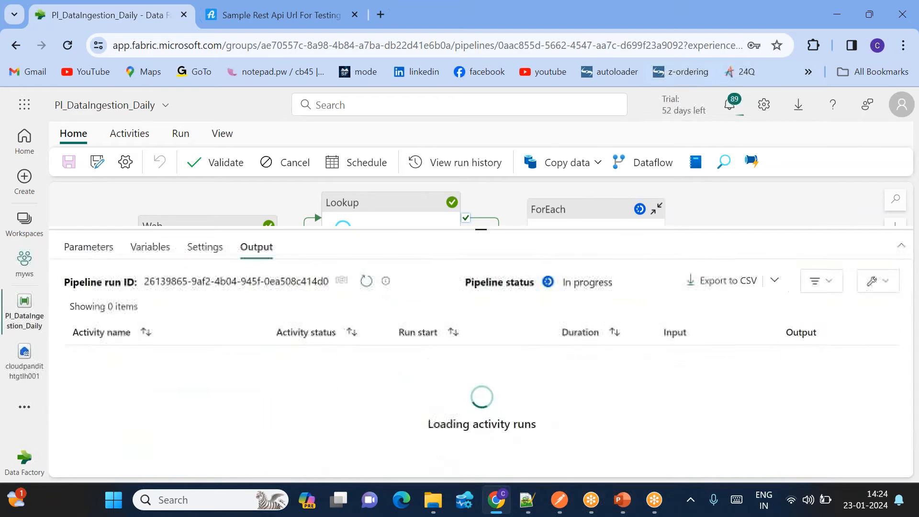
left_click_drag(481, 228, 480, 298)
left_click(291, 164)
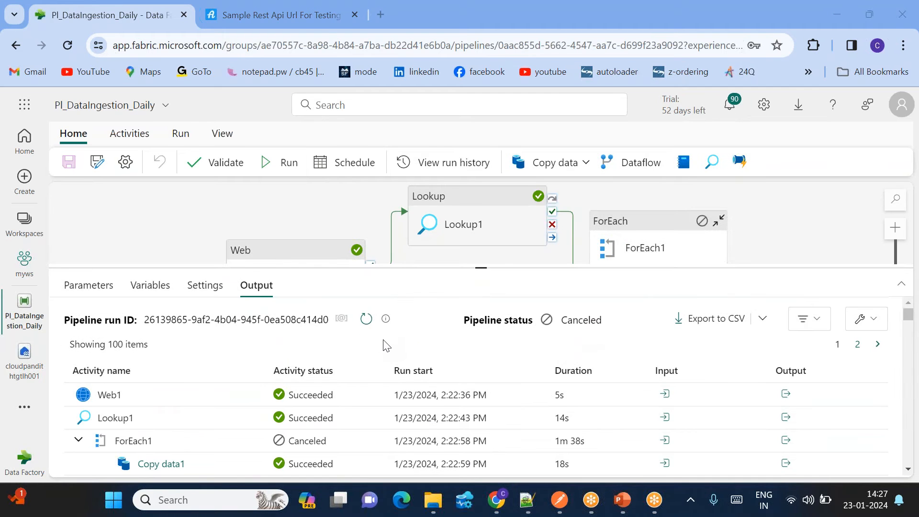